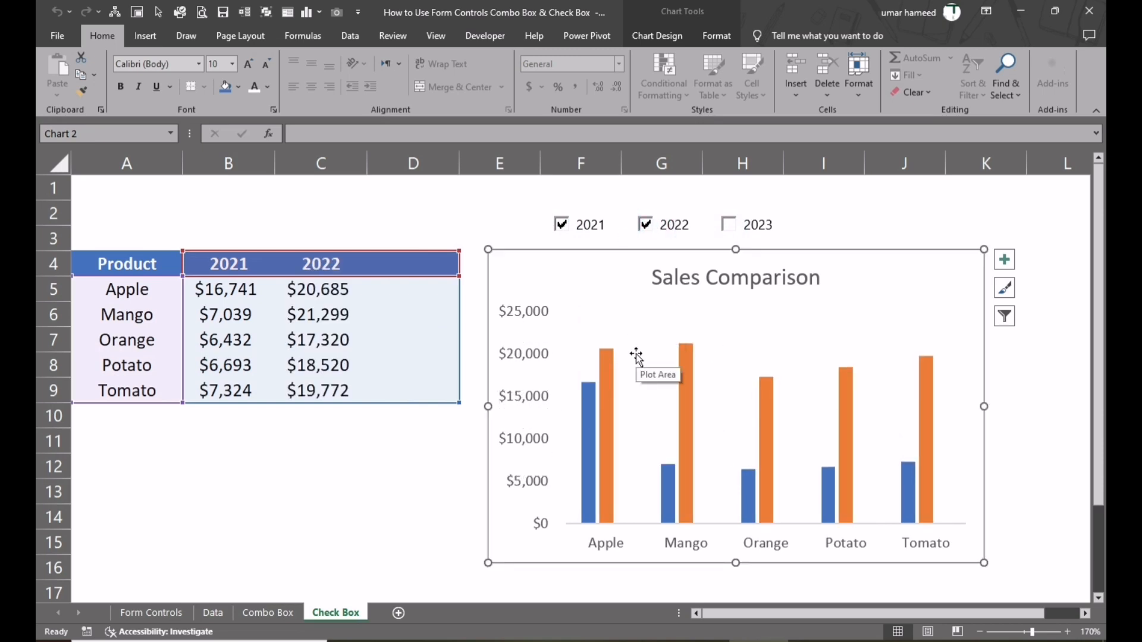
click(383, 473)
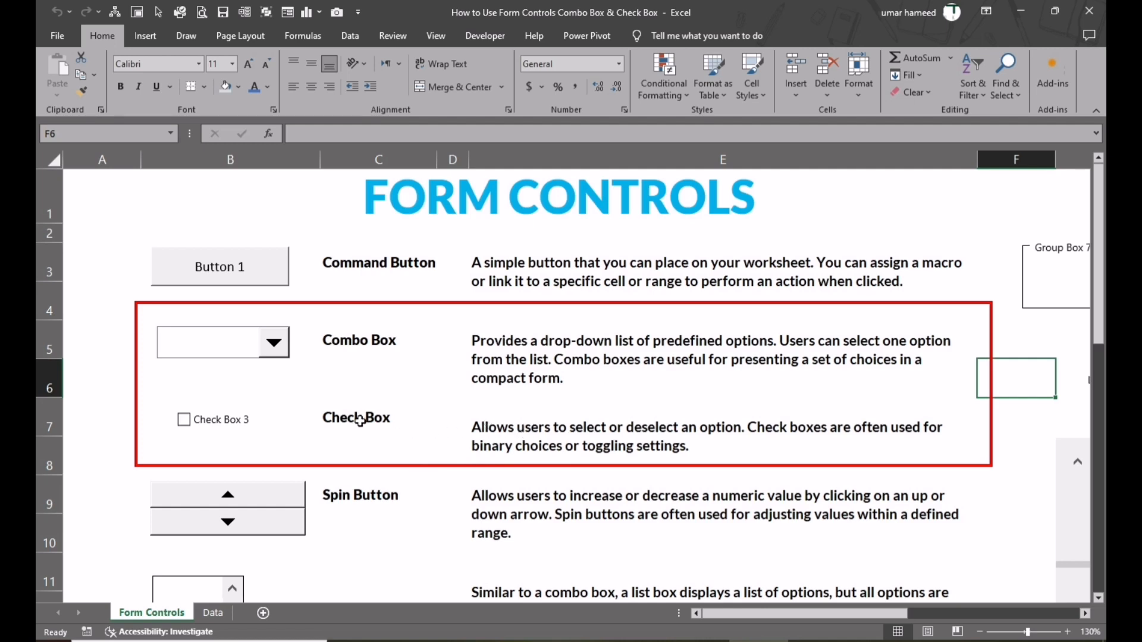
Add a new worksheet after the Data sheet and name it Combo Box.
click(213, 613)
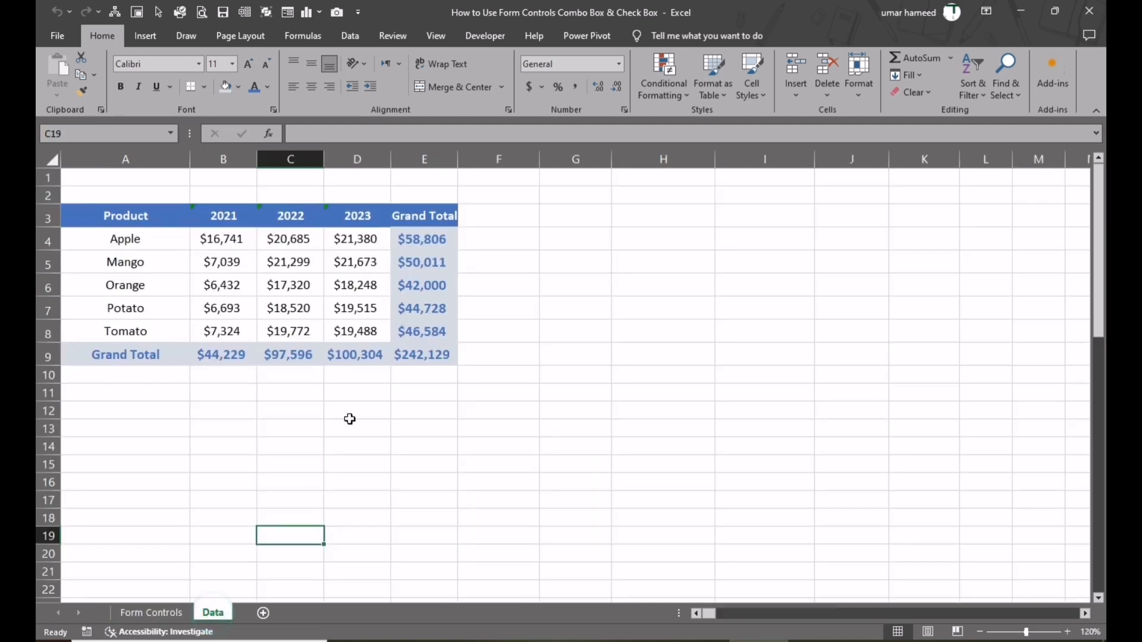
click(278, 427)
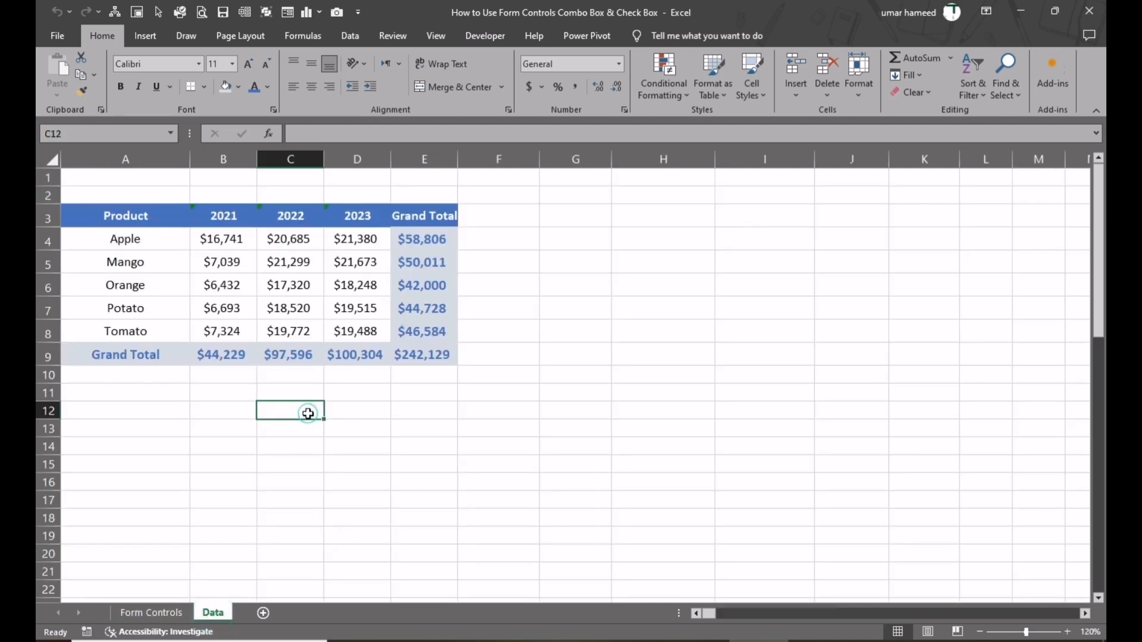
click(262, 612)
text(Combo Box)
click(312, 591)
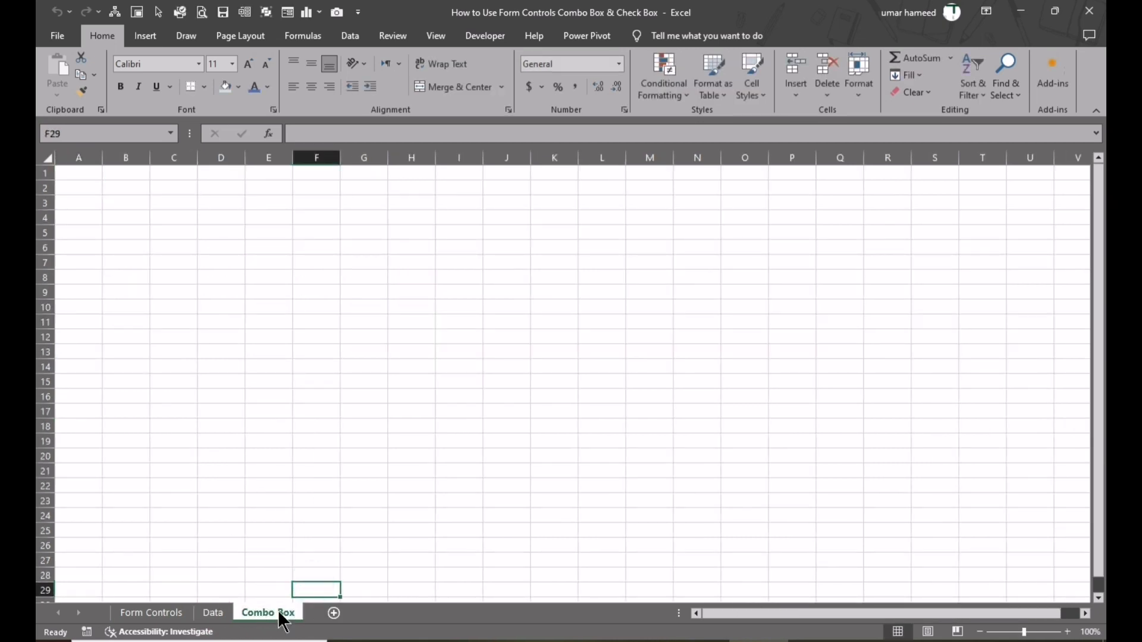
Add another worksheet after Combo Box and name it Check Box.
click(334, 613)
double_click(331, 613)
text(Check Box)
click(357, 574)
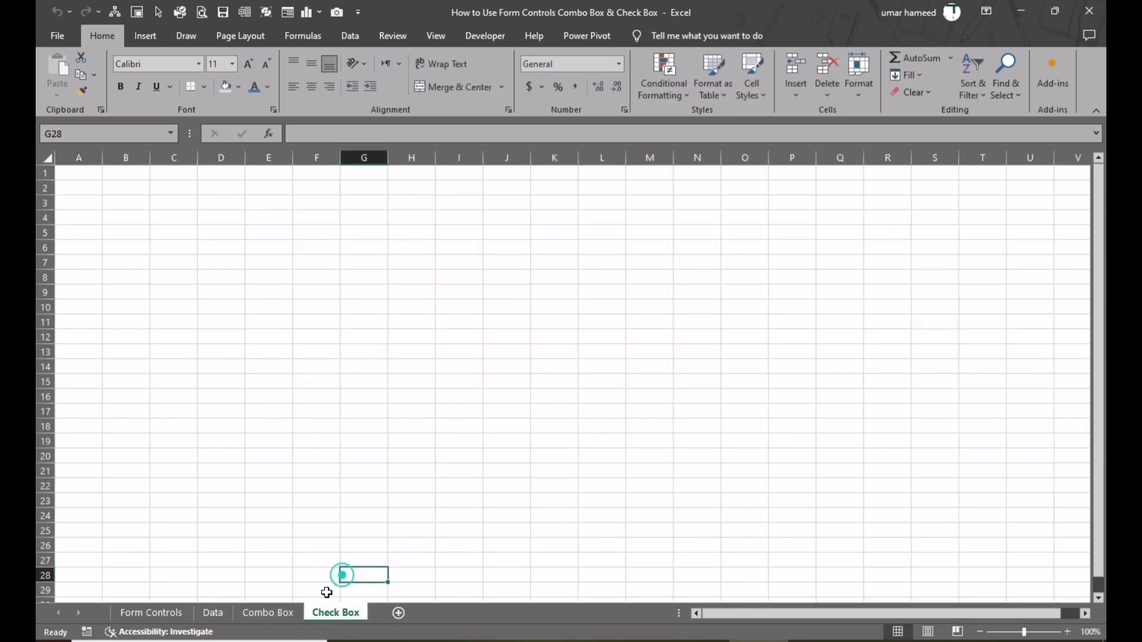
Group the Combo Box and Check Box sheets and turn off gridlines on both.
ctrl+click(268, 613)
click(51, 158)
click(435, 35)
click(207, 75)
click(267, 262)
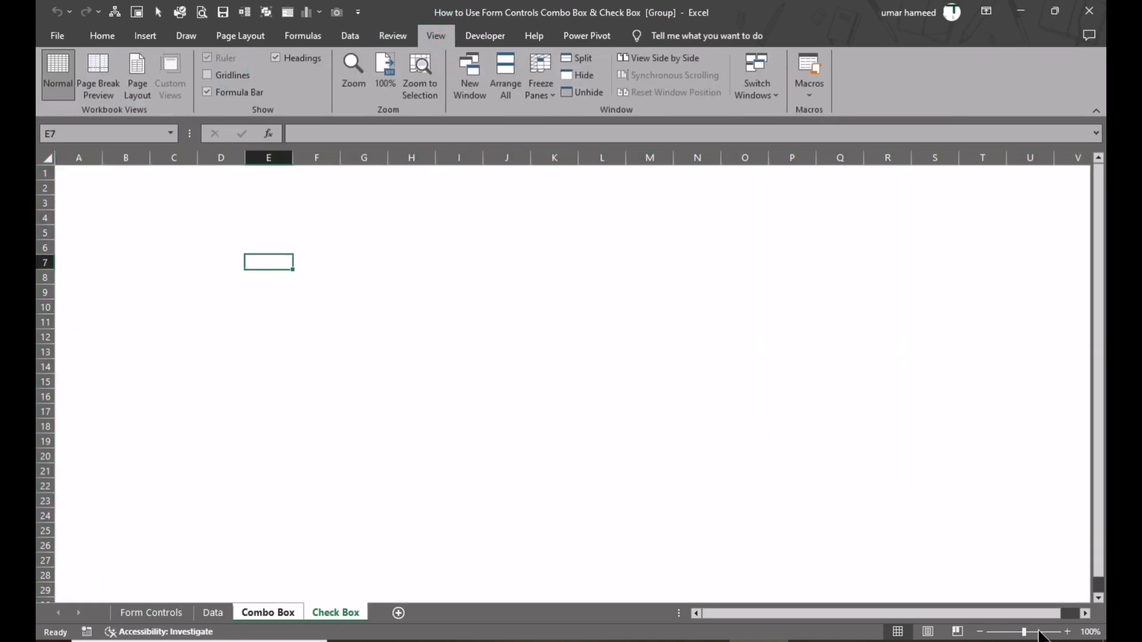
drag(1023, 632, 1031, 632)
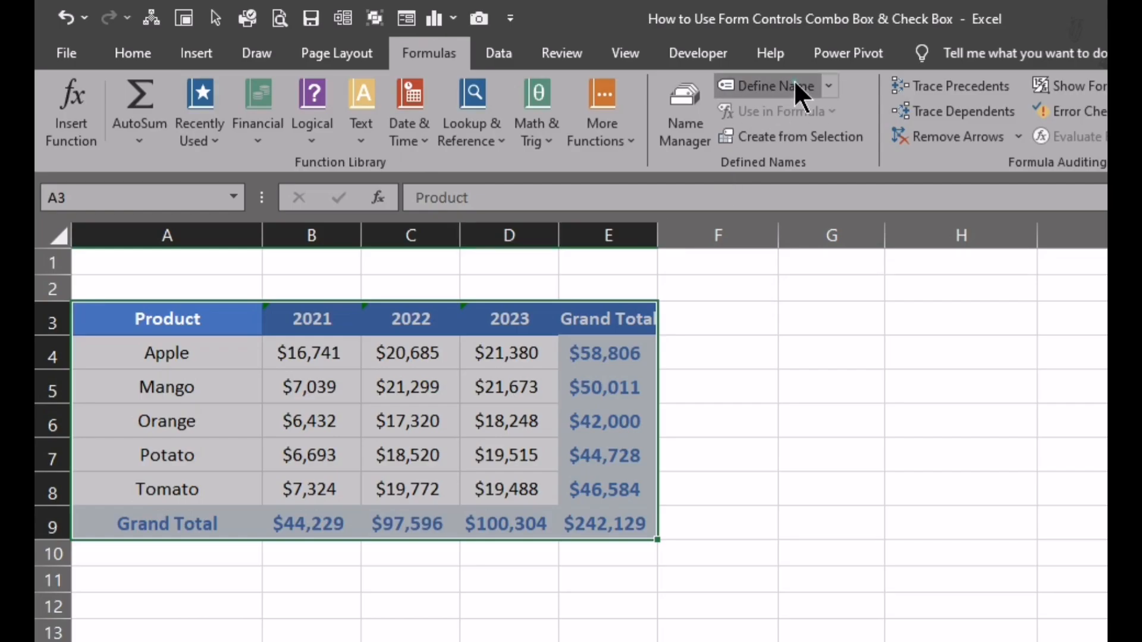
Define the workbook-scope name myData for the range A3:E9 on the Data sheet.
click(793, 85)
drag(952, 384, 815, 279)
click(820, 307)
double_click(820, 307)
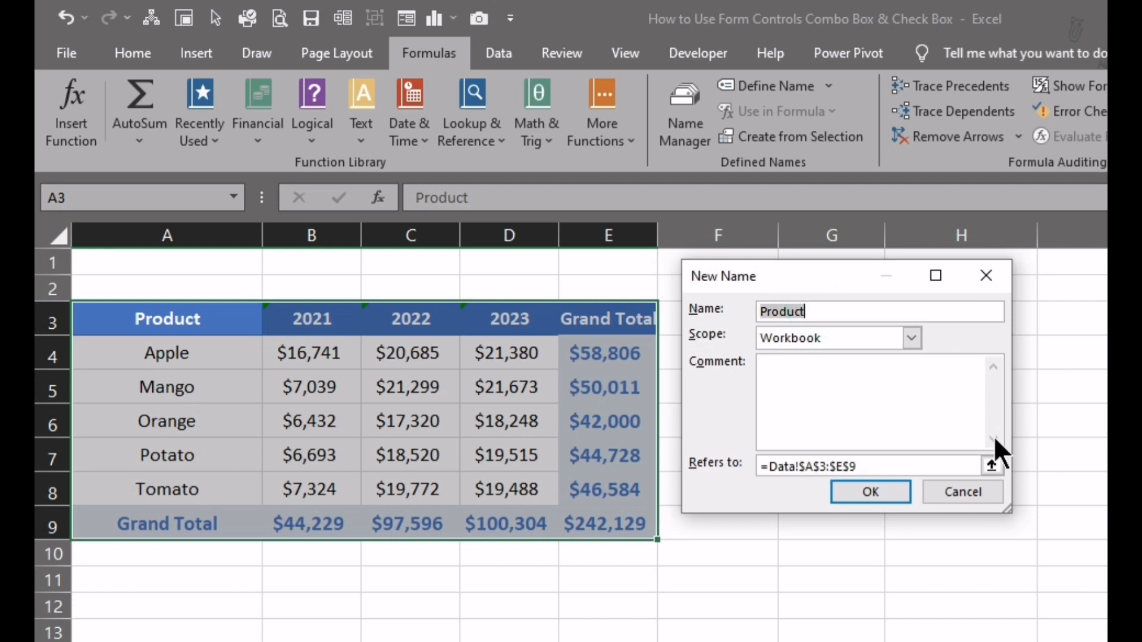
text(myData)
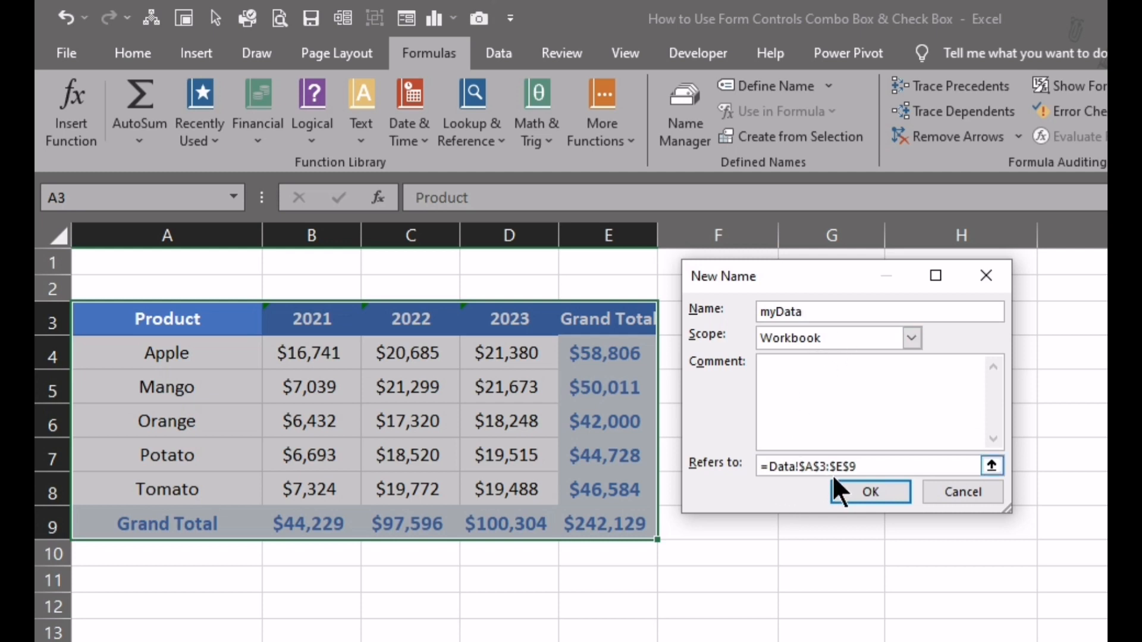
click(871, 493)
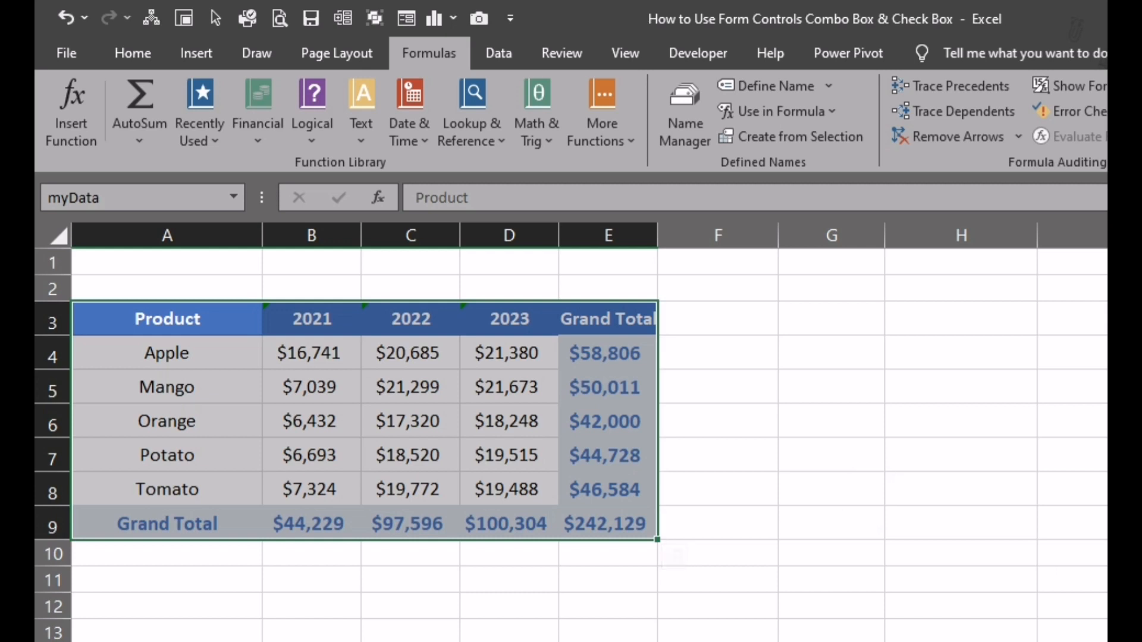
click(125, 48)
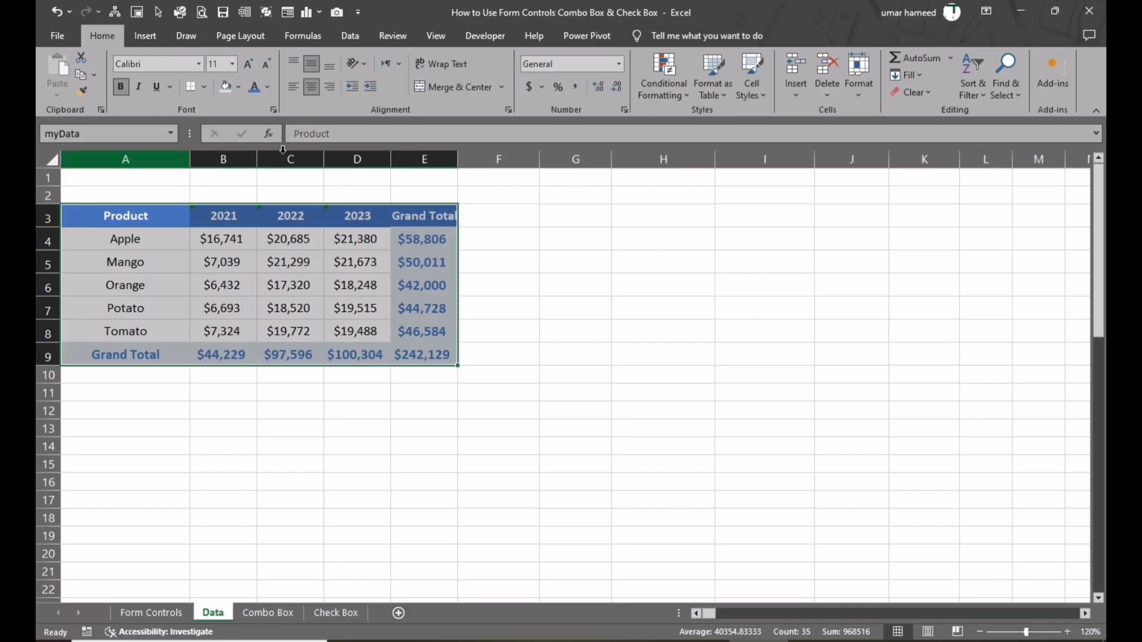
Insert a Combo Box form control on the Combo Box sheet, spanning rows 2 to 3 from column B into column D.
click(279, 612)
click(321, 357)
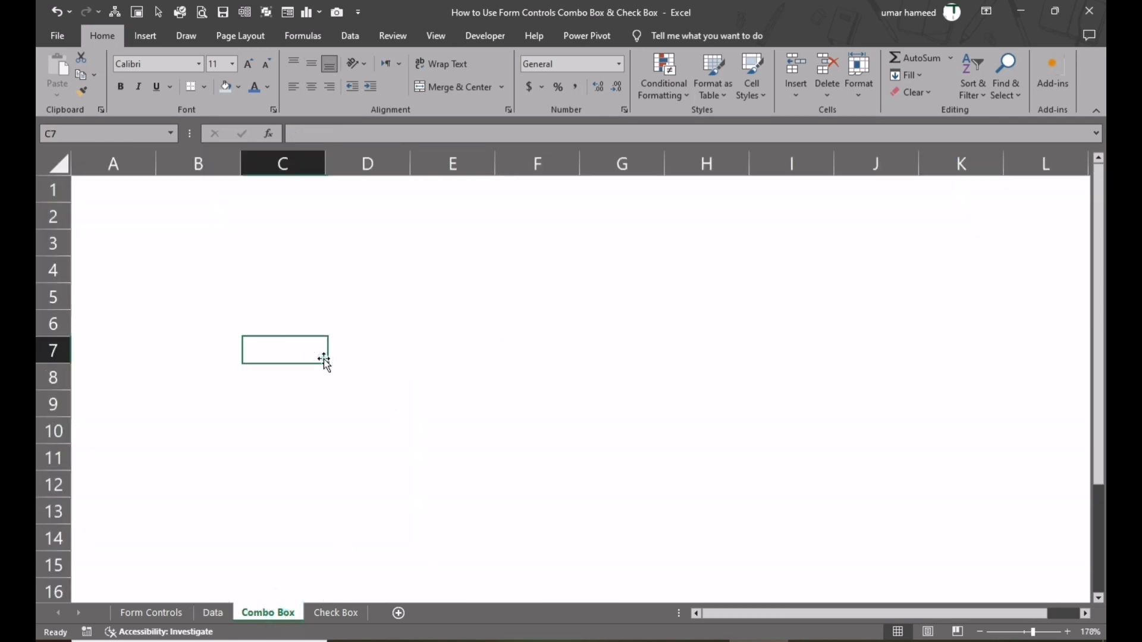
click(501, 36)
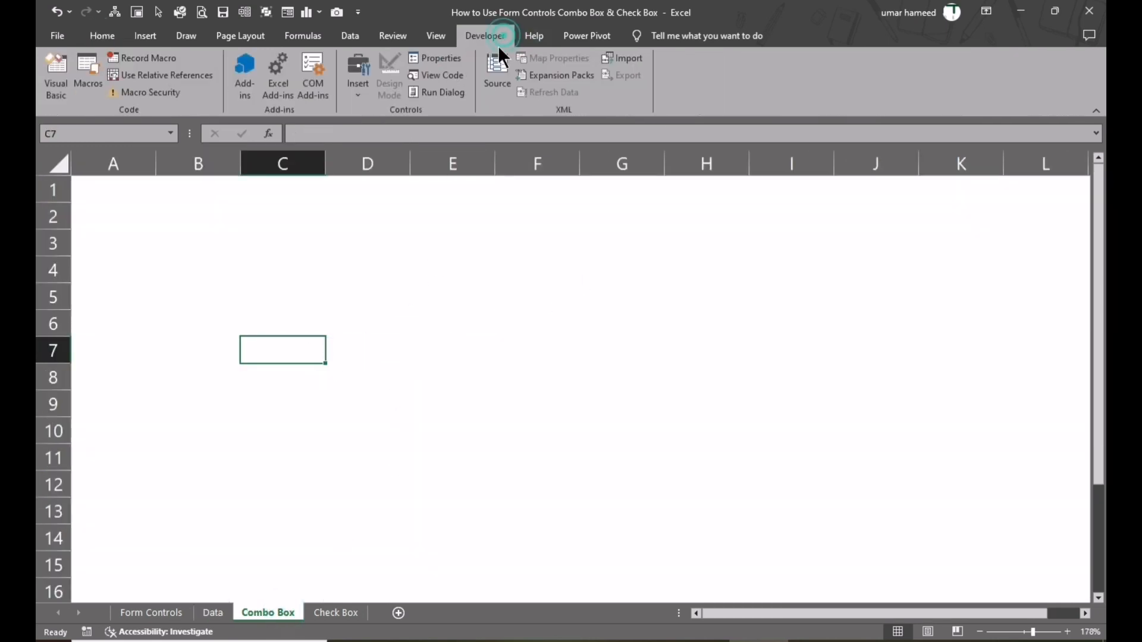
click(360, 88)
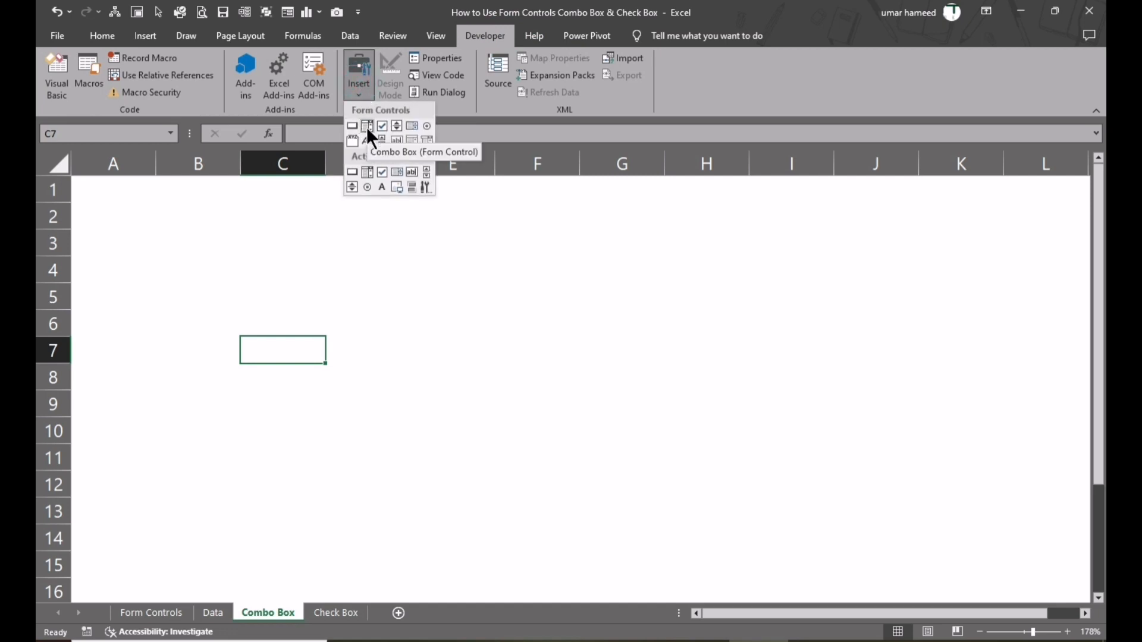
click(367, 126)
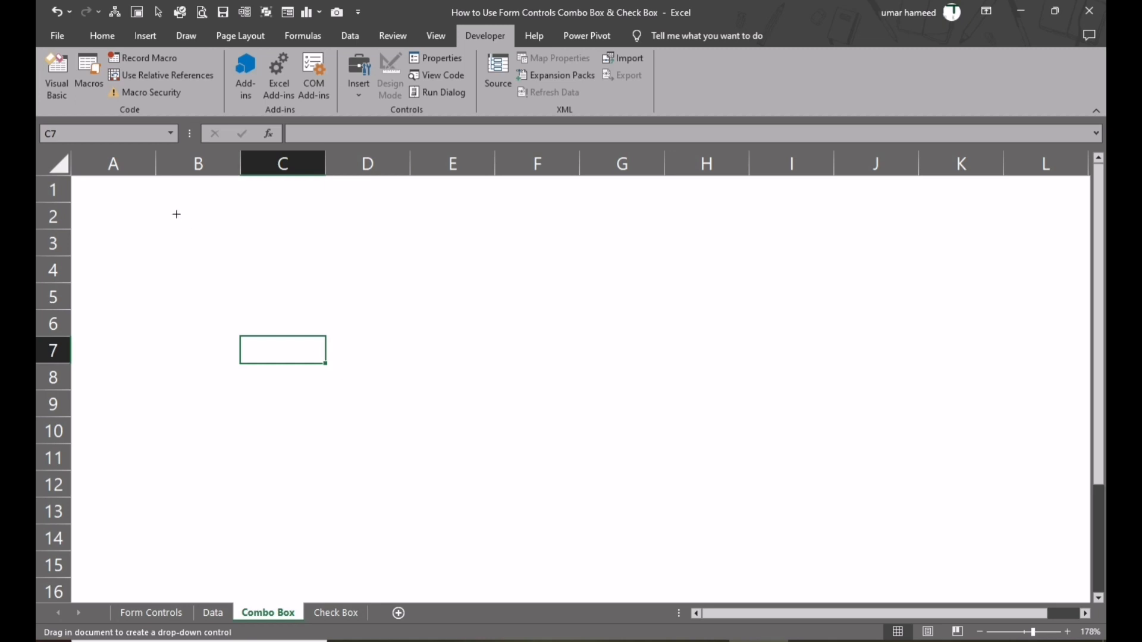
drag(189, 212, 397, 251)
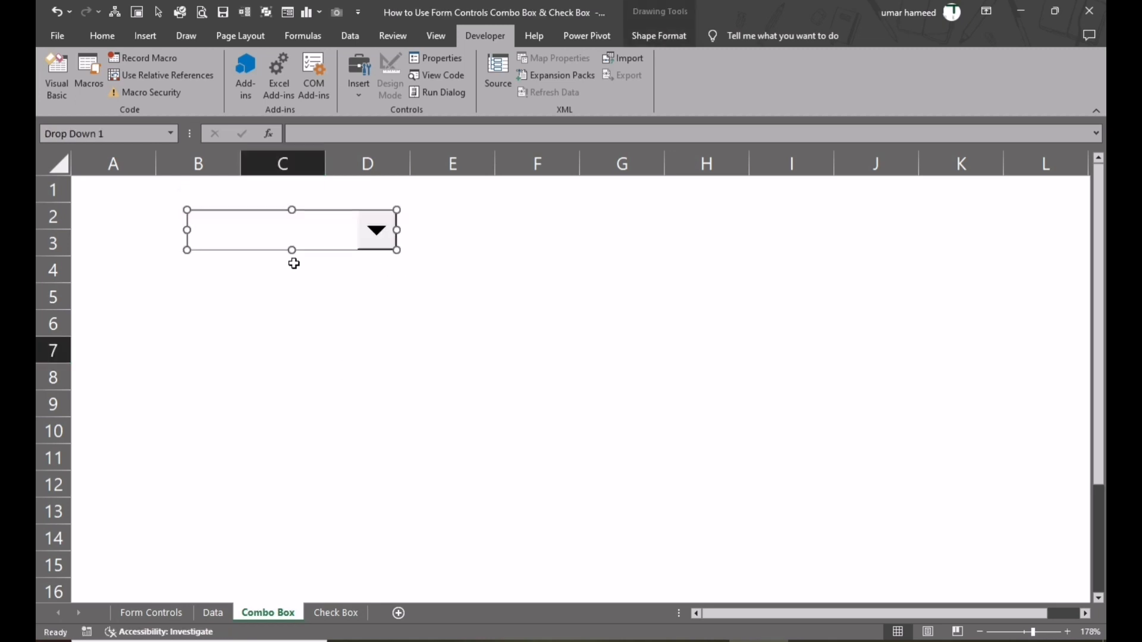
Reduce the combo box's height slightly and narrow it to end near the edge between columns C and D.
drag(291, 251, 291, 245)
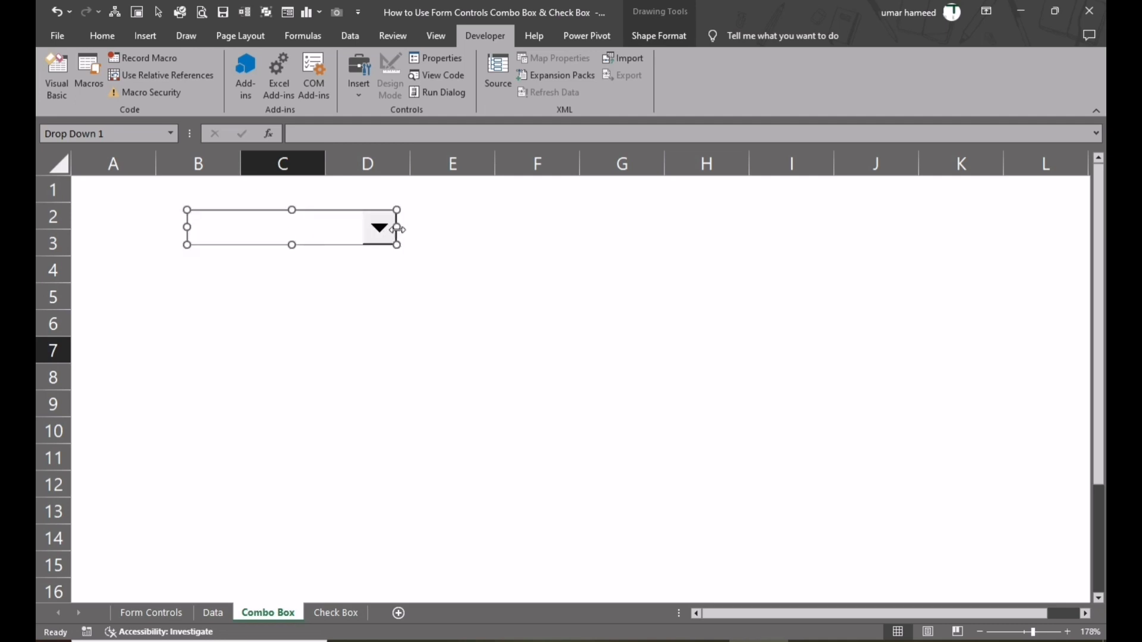
drag(394, 228, 330, 228)
click(452, 296)
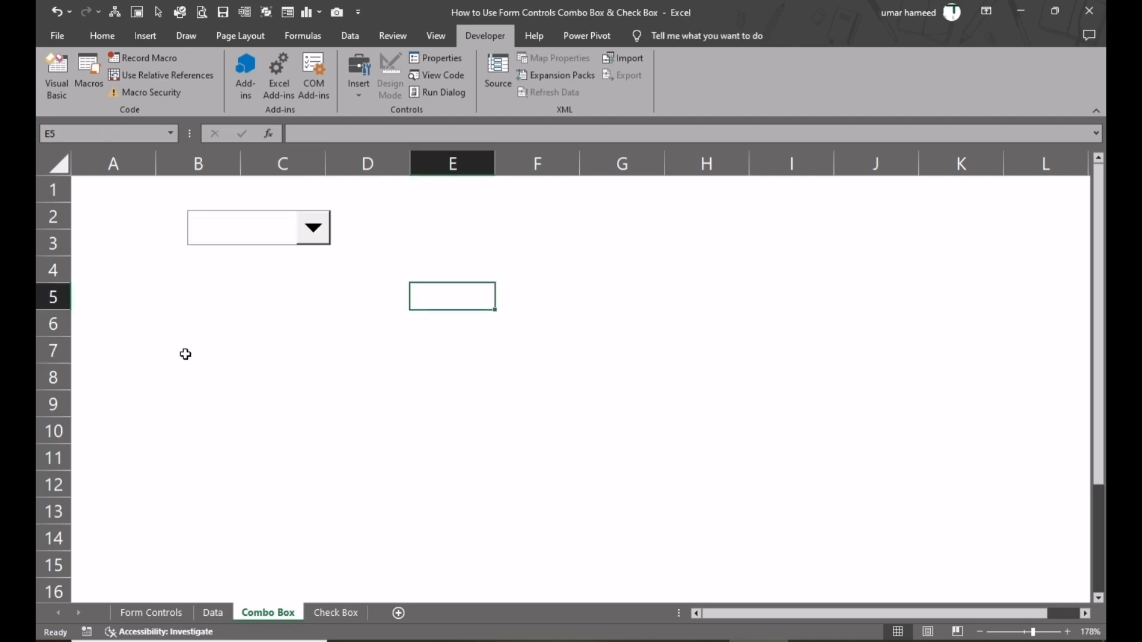
Copy the Product and 2021 columns, A3:B9, from the Data sheet to cell B5 of the Combo Box sheet.
click(221, 611)
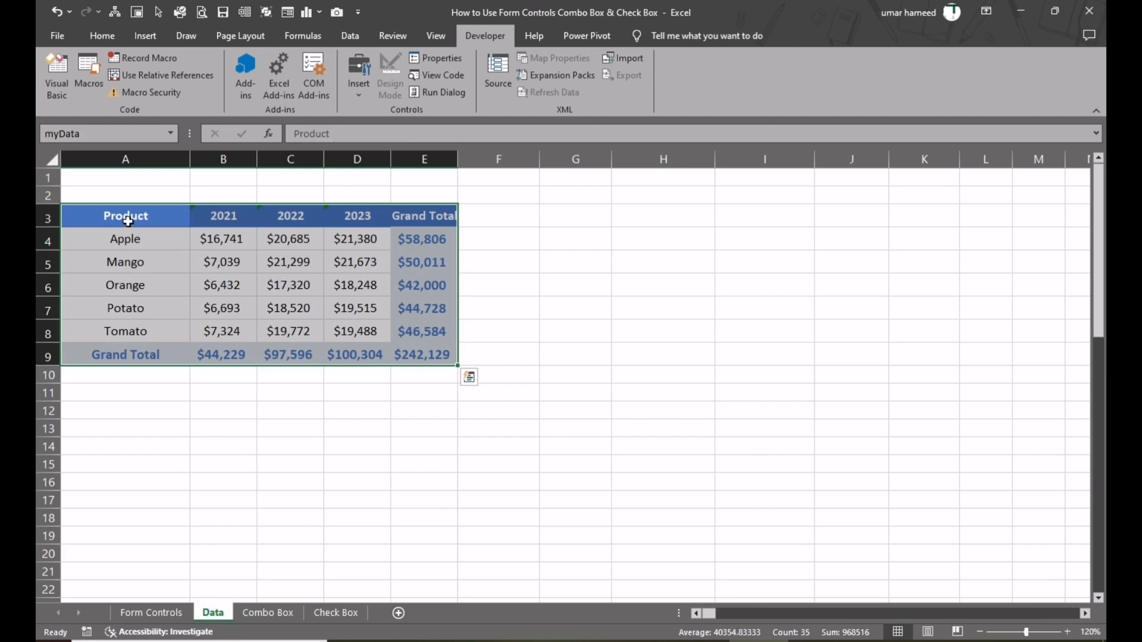
drag(127, 222, 212, 344)
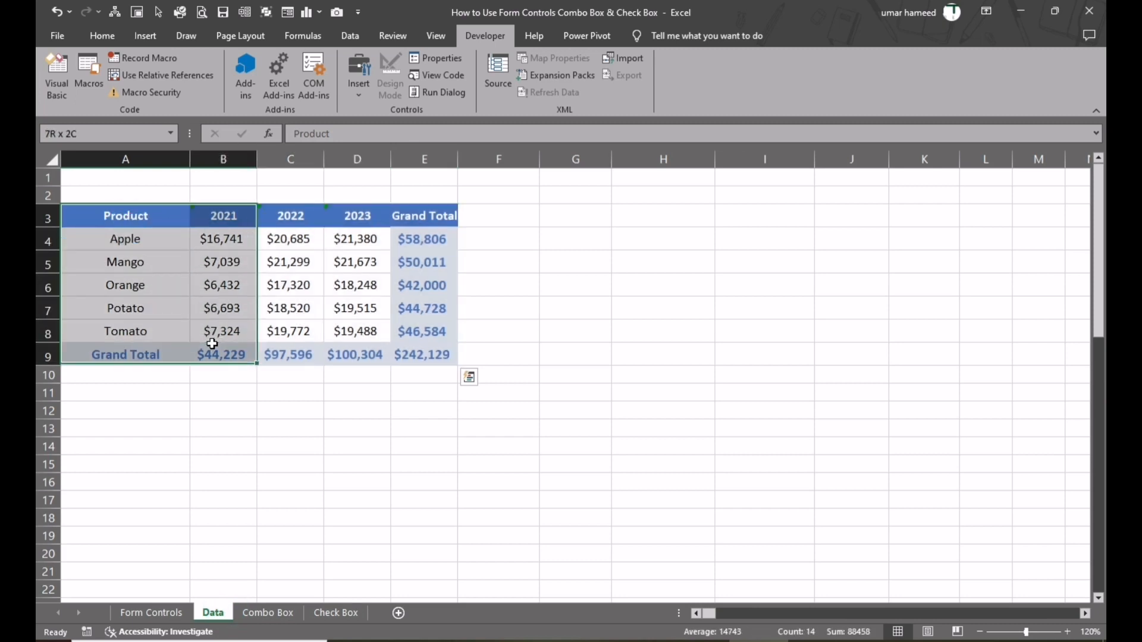
right_click(226, 268)
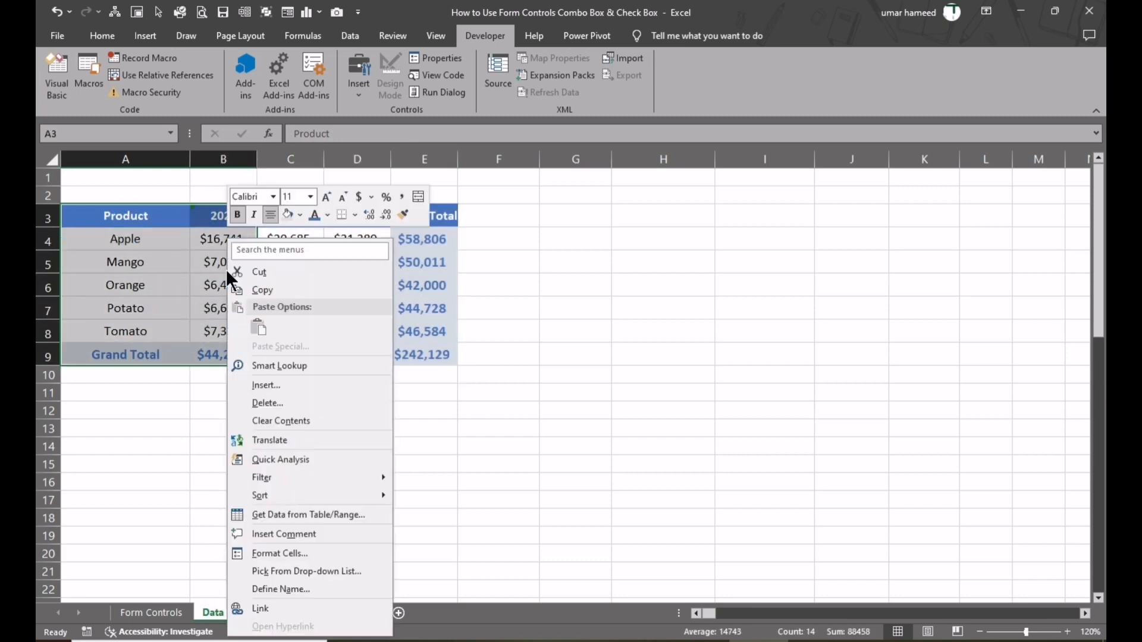
click(279, 294)
click(265, 613)
click(230, 296)
key(ctrl+v)
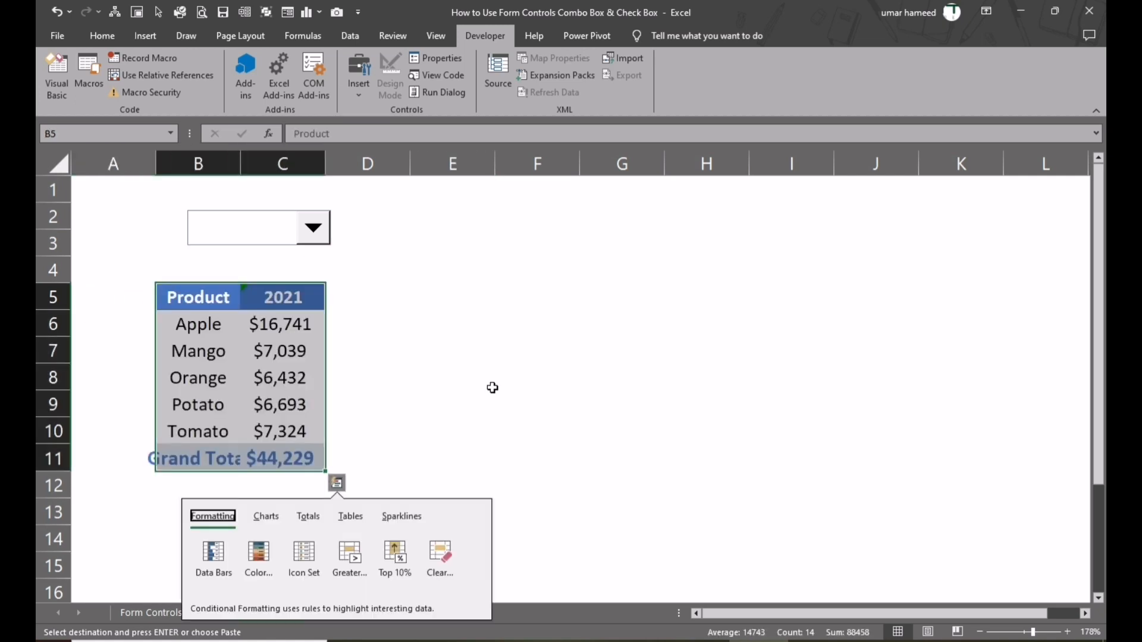
click(493, 387)
Autofit column B and clear the contents of C5:C11 in the pasted table, keeping its formatting.
double_click(241, 164)
drag(315, 297, 323, 452)
key(Delete)
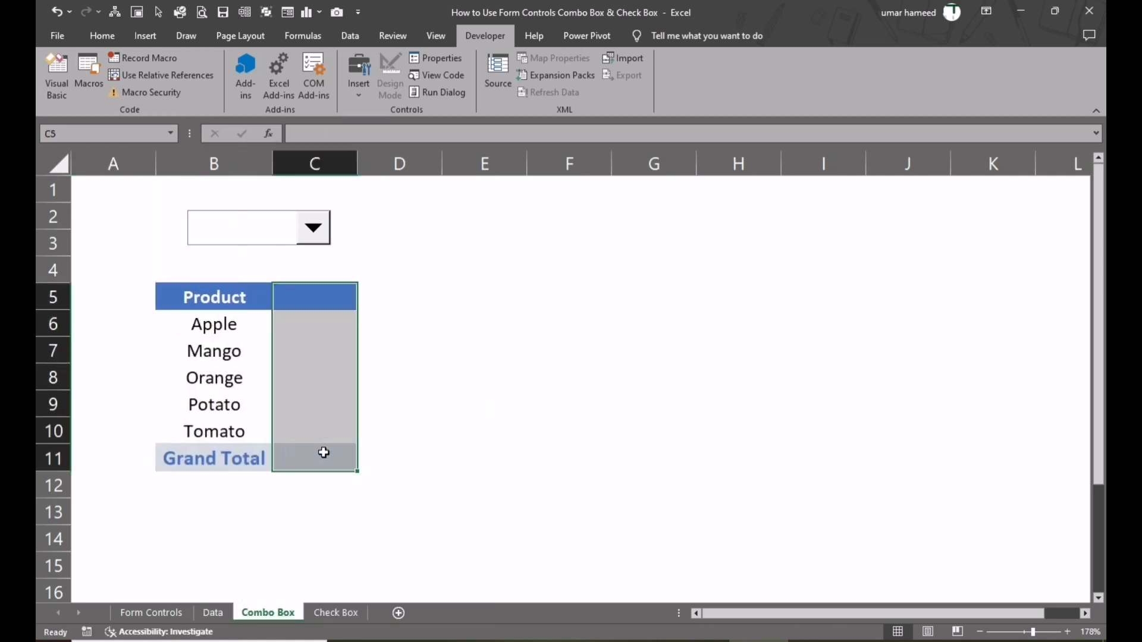
click(449, 401)
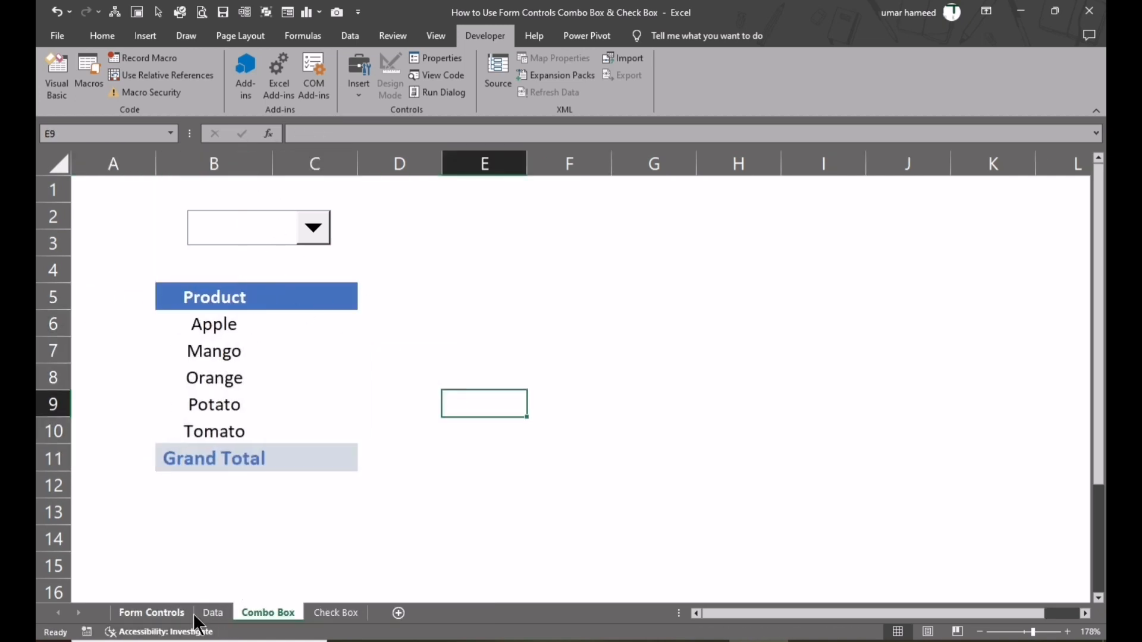
Copy the year headings B3:D3 from the Data sheet and paste them as transposed values at H2 of the Combo Box sheet.
click(208, 613)
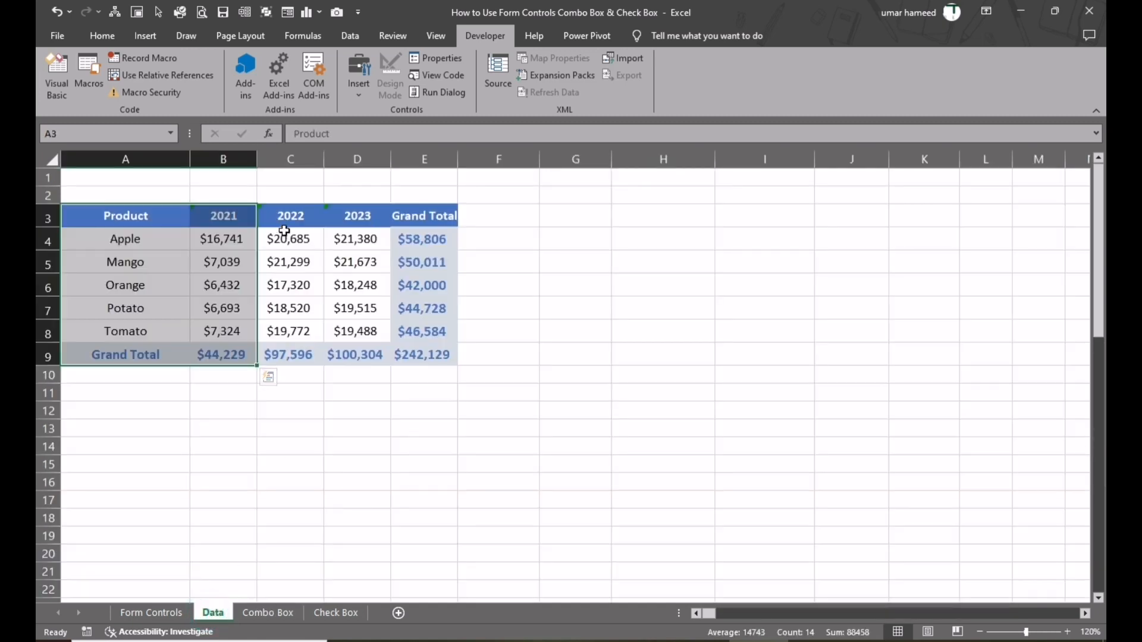
drag(223, 215, 358, 219)
key(ctrl+c)
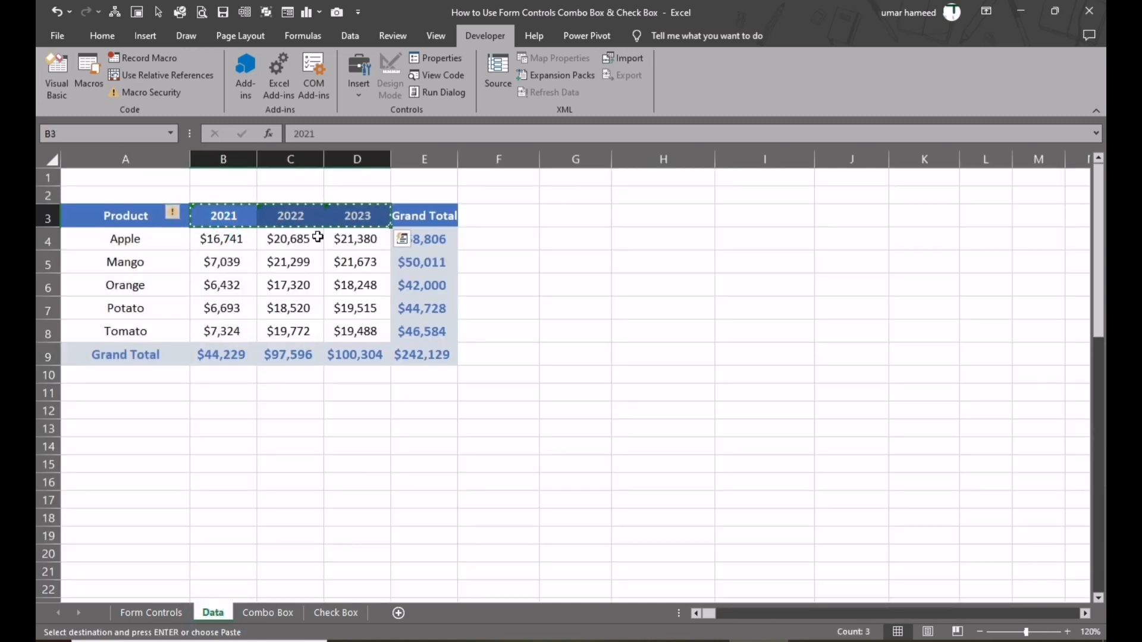
click(267, 613)
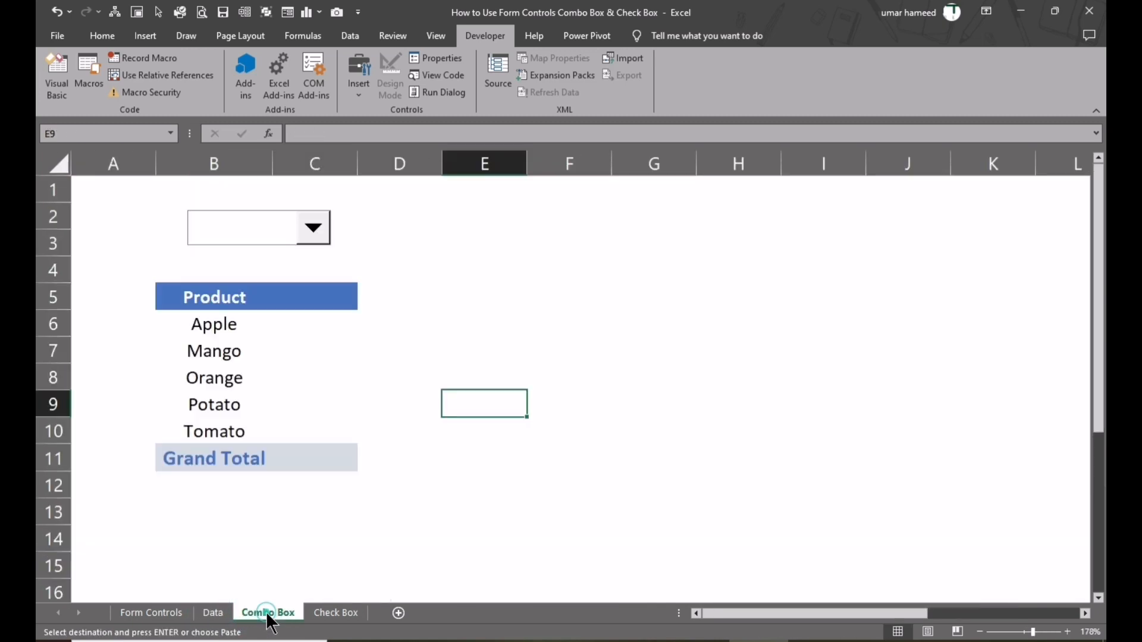
click(582, 217)
click(644, 216)
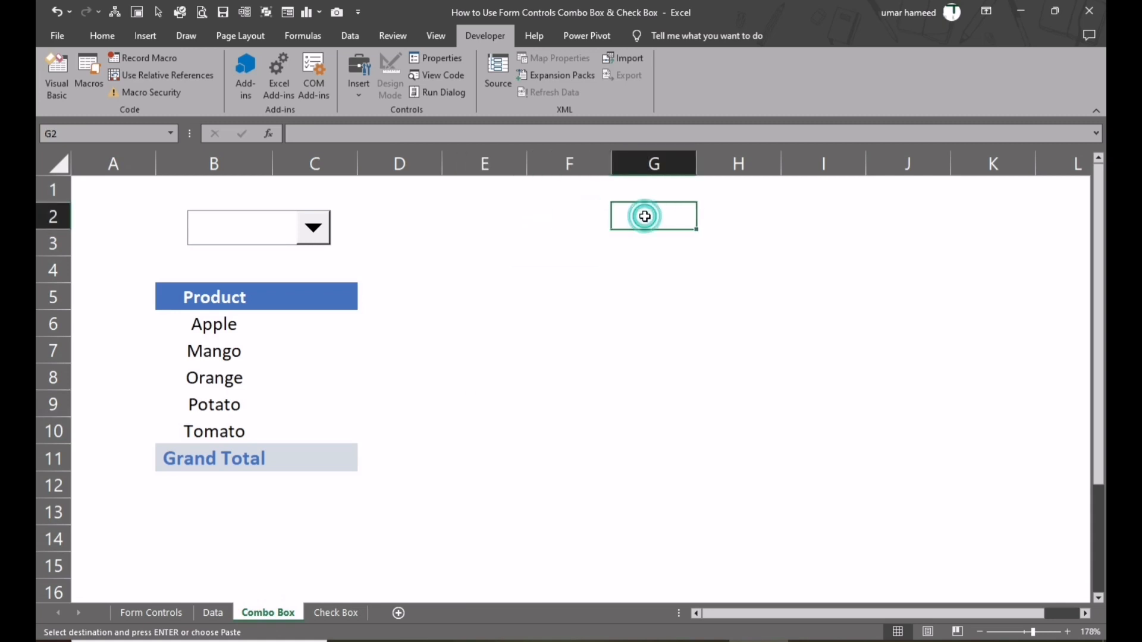
click(748, 216)
key(ctrl+alt+v)
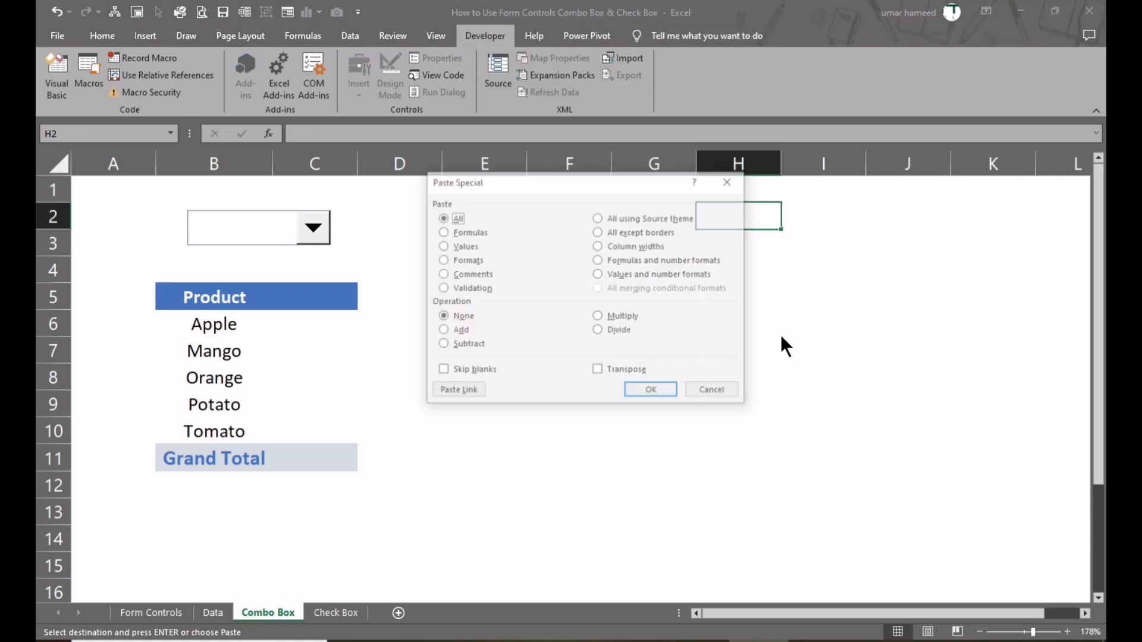
key(e)
key(v)
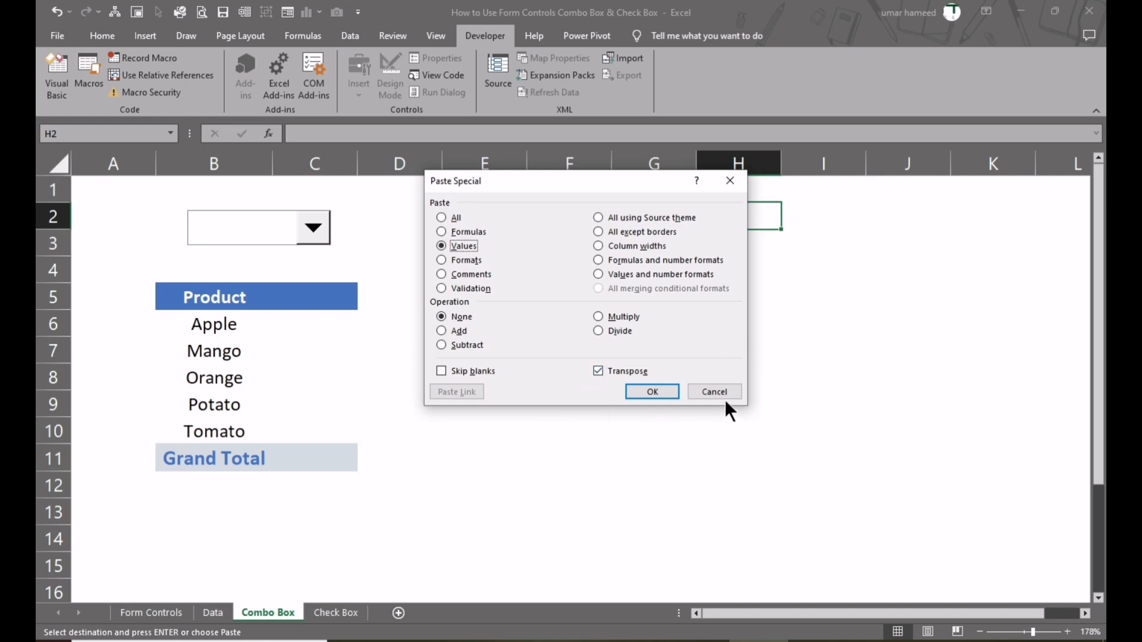
click(652, 391)
click(770, 341)
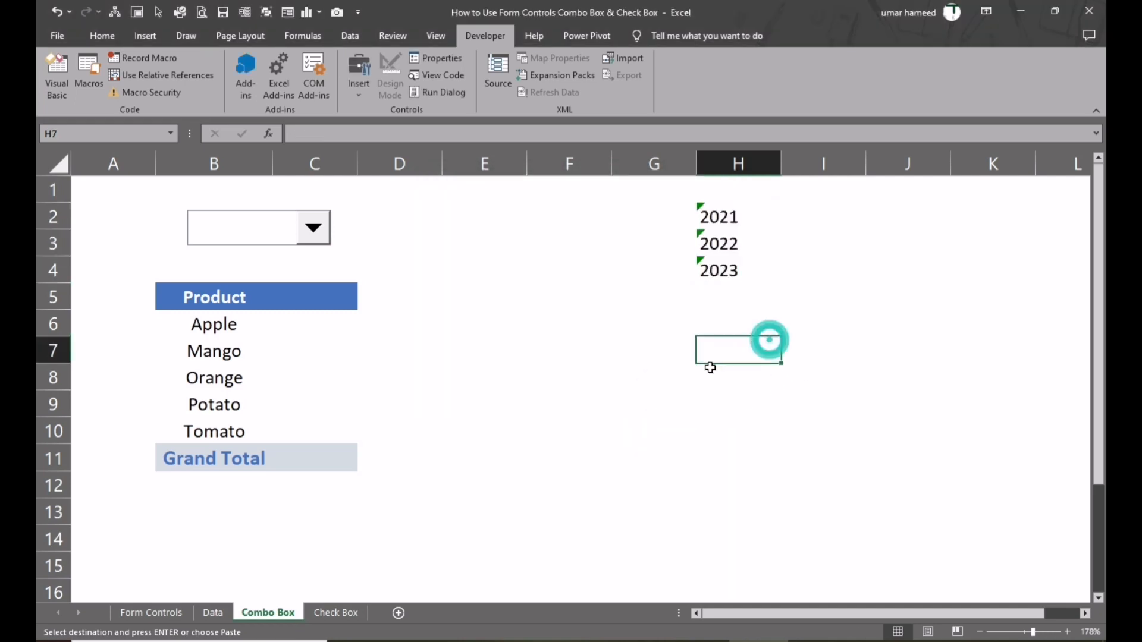
Review the empty cells C5 to C11 and check the combo box's drop-down list for entries.
click(606, 356)
click(300, 300)
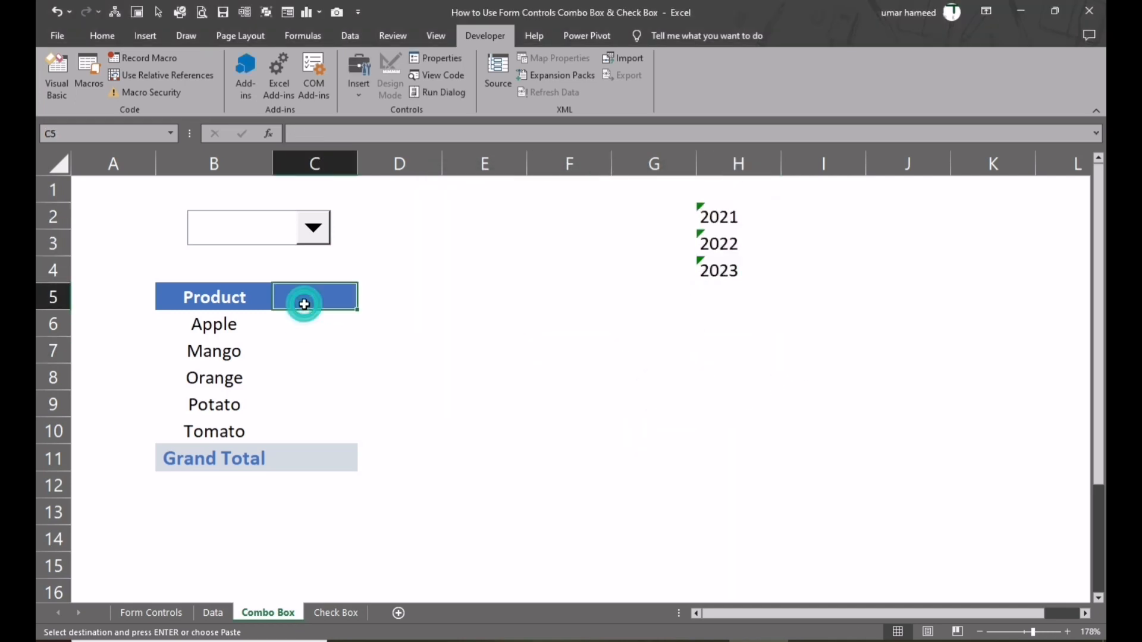
click(311, 459)
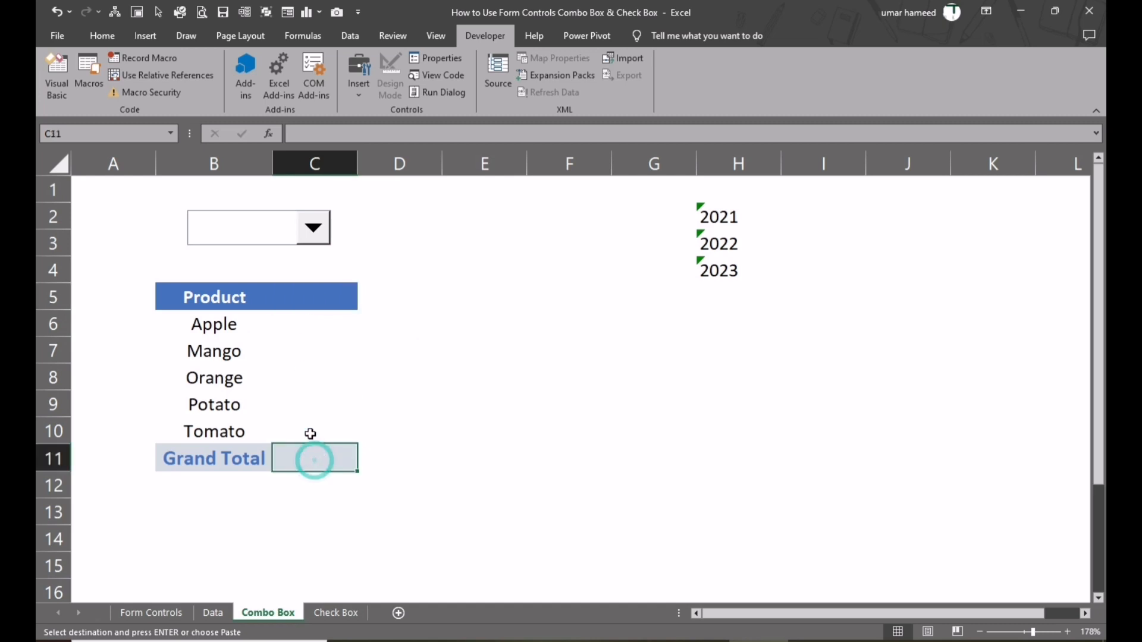
click(314, 296)
click(316, 232)
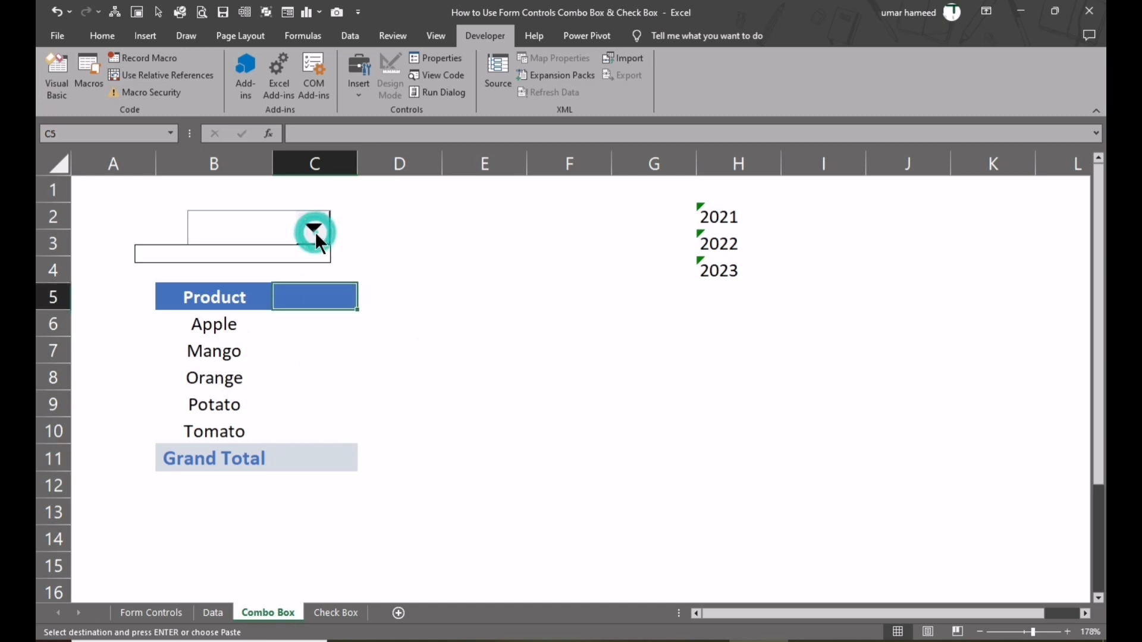
click(316, 231)
Set the combo box's input range to the year list $H$2:$H$4 in its format control settings.
right_click(276, 229)
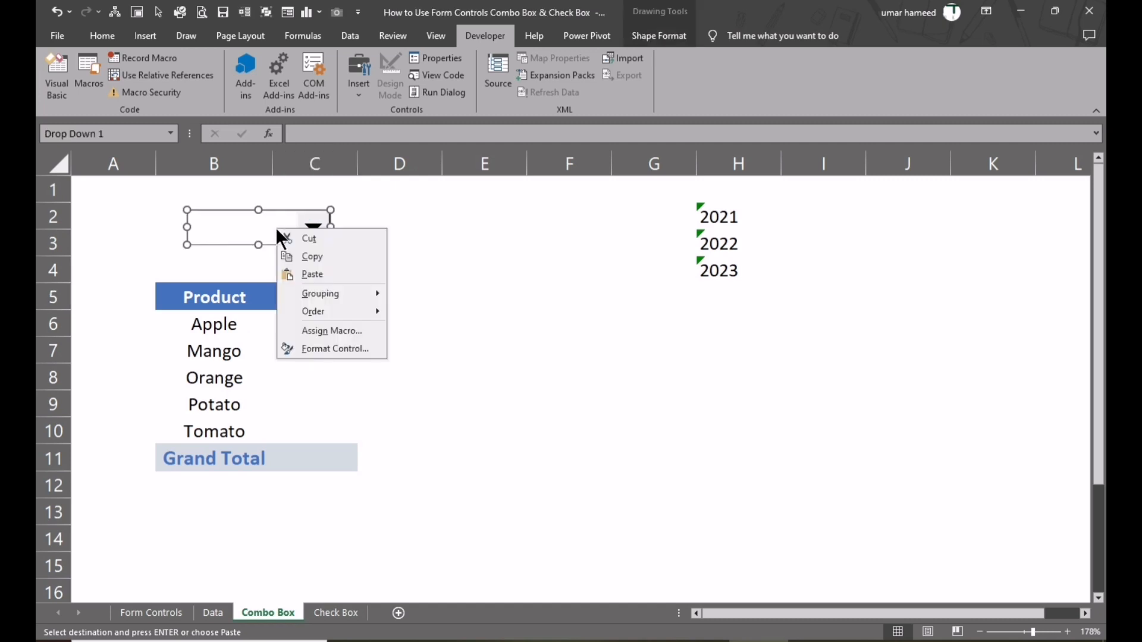
click(335, 348)
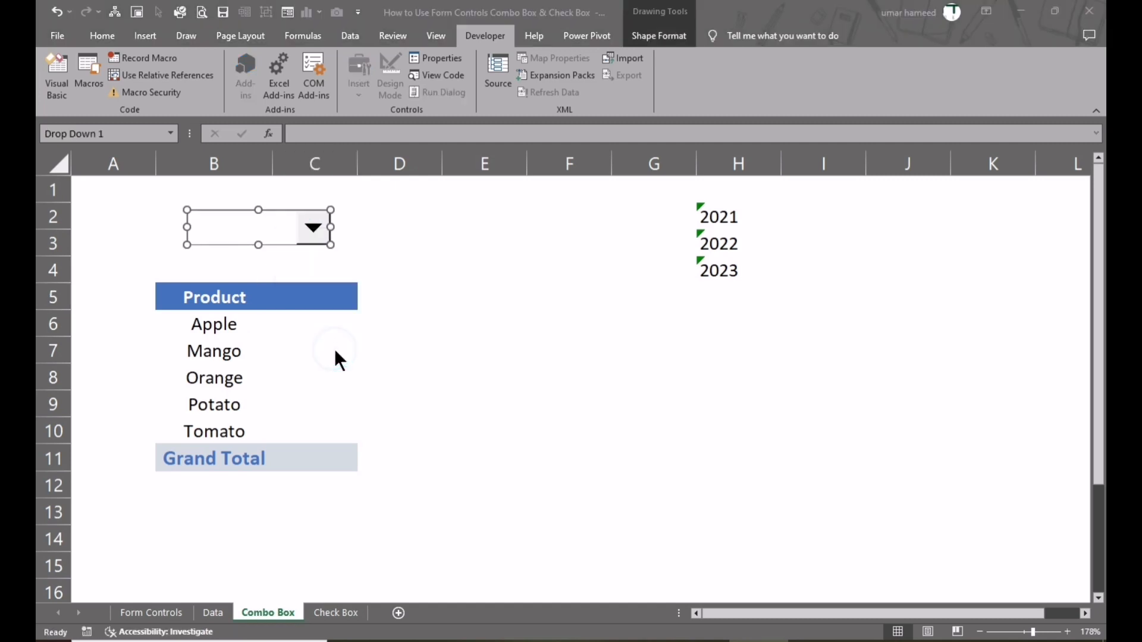
drag(564, 109, 485, 198)
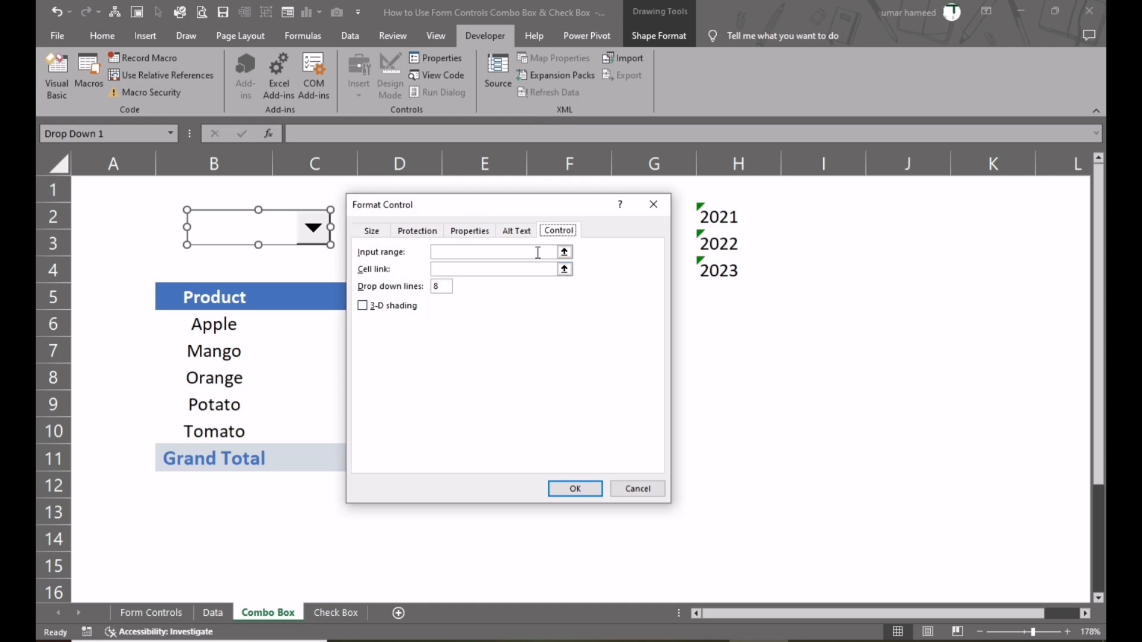
click(564, 252)
drag(714, 219, 716, 268)
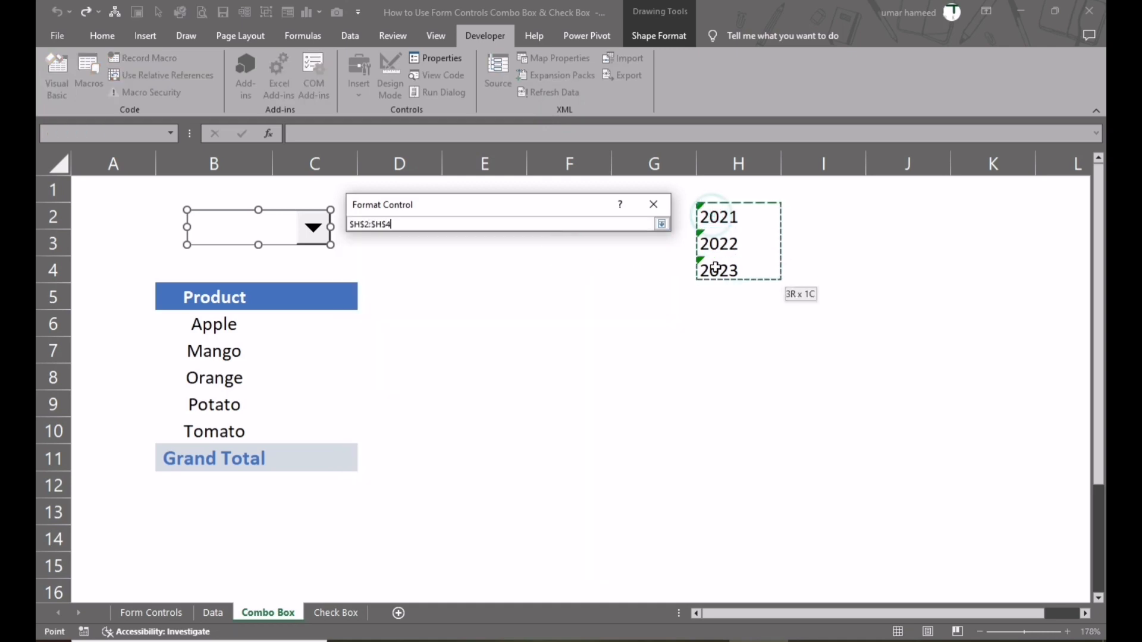
click(661, 224)
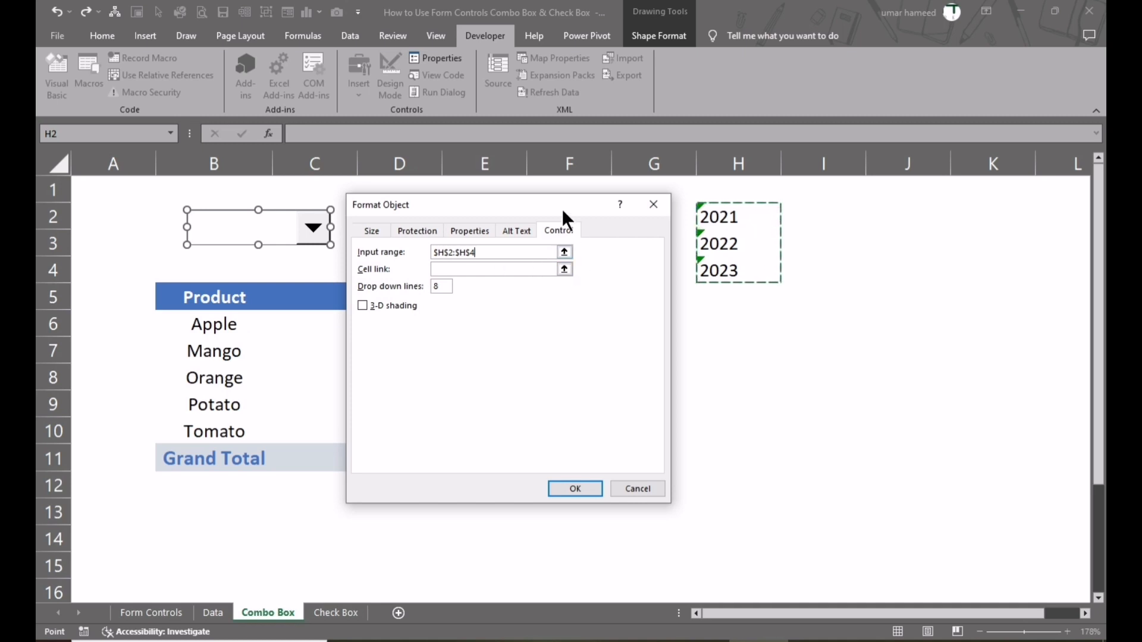
Link the combo box to cell $A$1, enable 3-D shading and apply the control settings.
drag(558, 203, 576, 304)
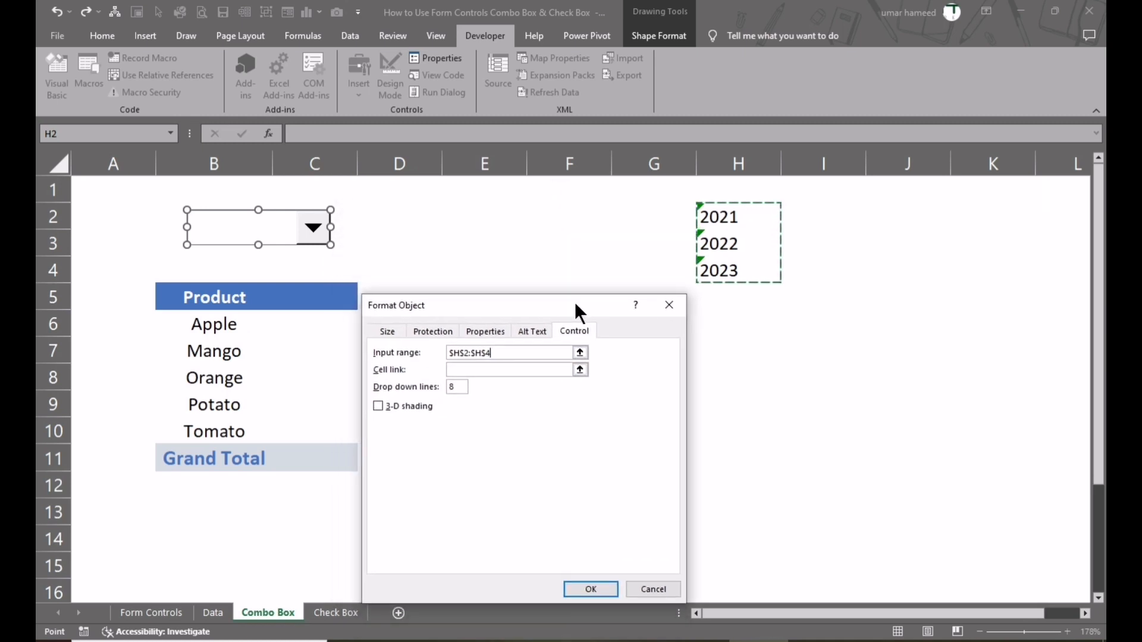
click(580, 369)
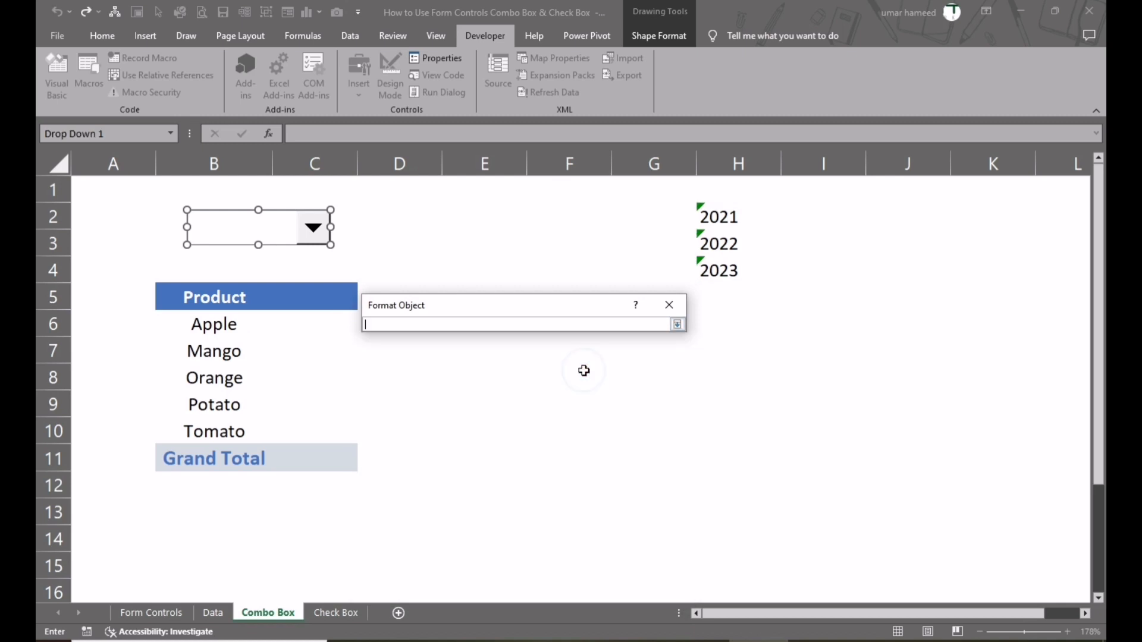
click(116, 189)
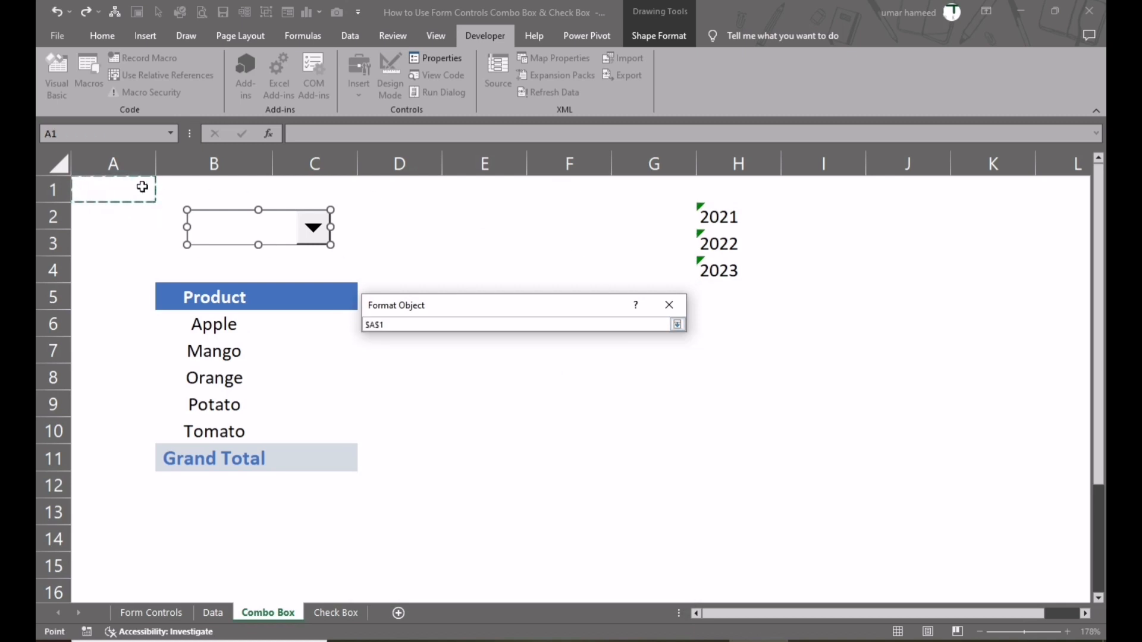
click(677, 324)
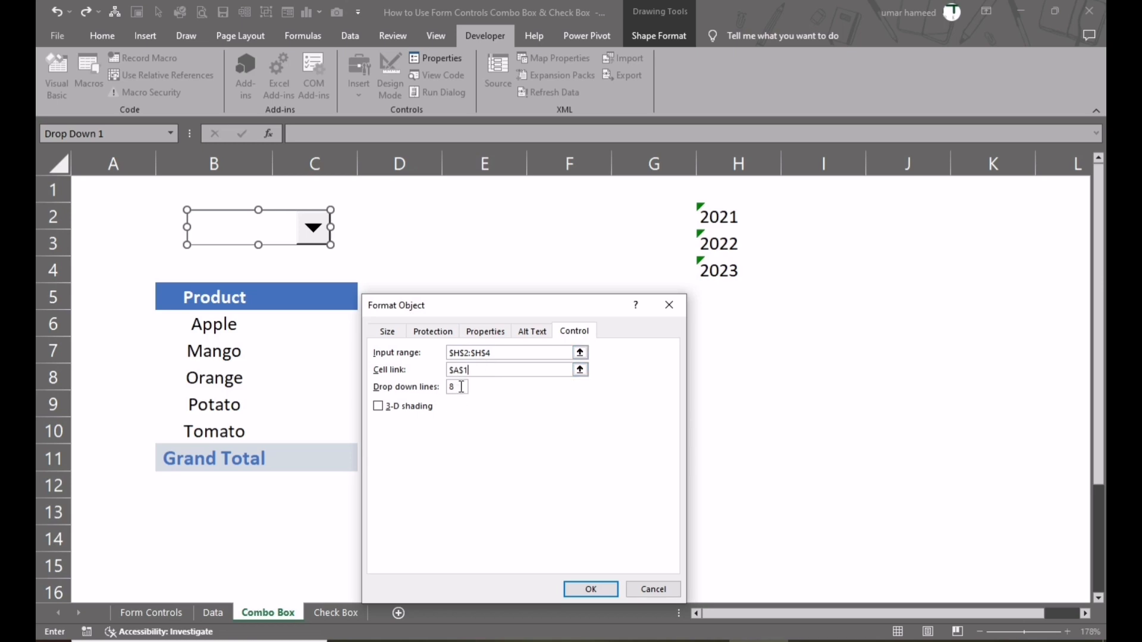
double_click(457, 387)
click(378, 406)
click(593, 586)
click(492, 401)
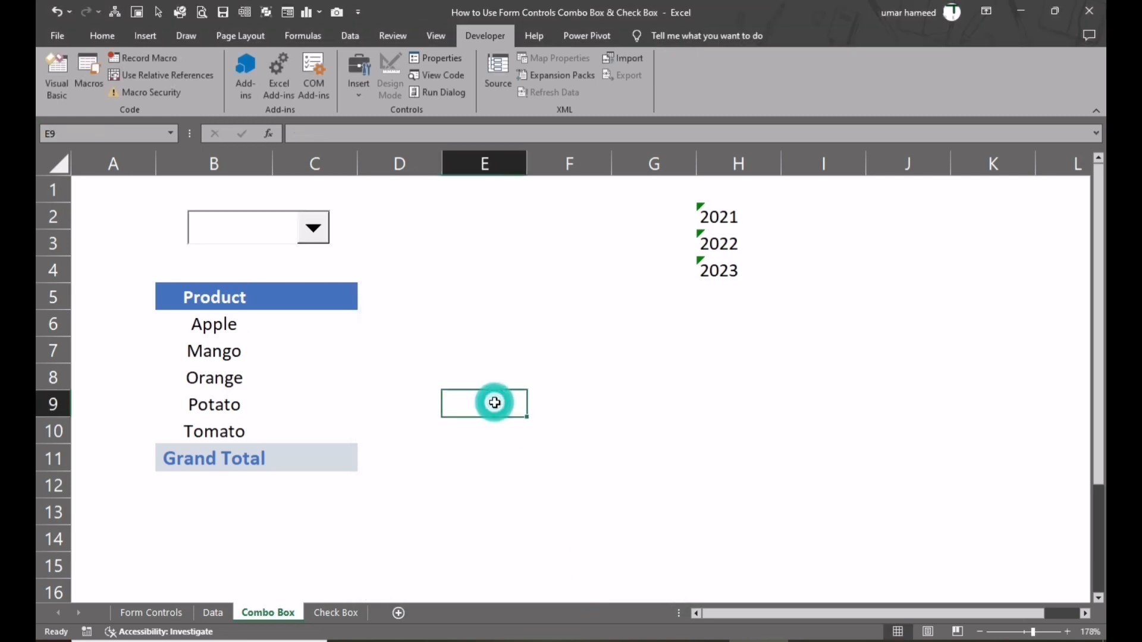
Choose 2021 in the combo box and format linked cell A1 with centred blue text on a light blue-grey fill.
click(308, 231)
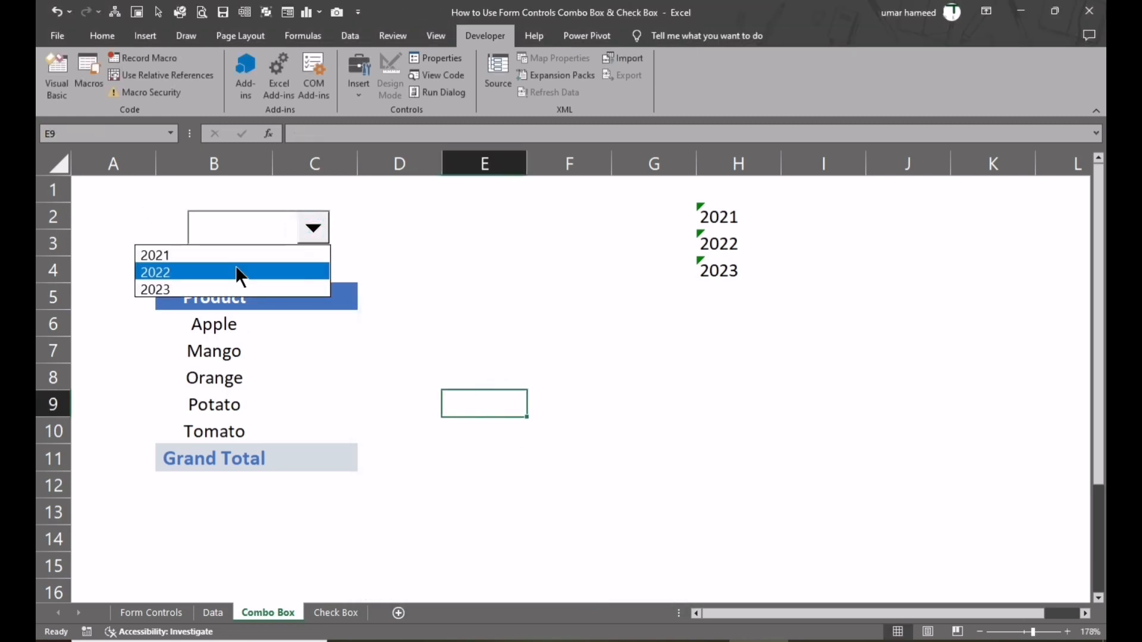
click(234, 260)
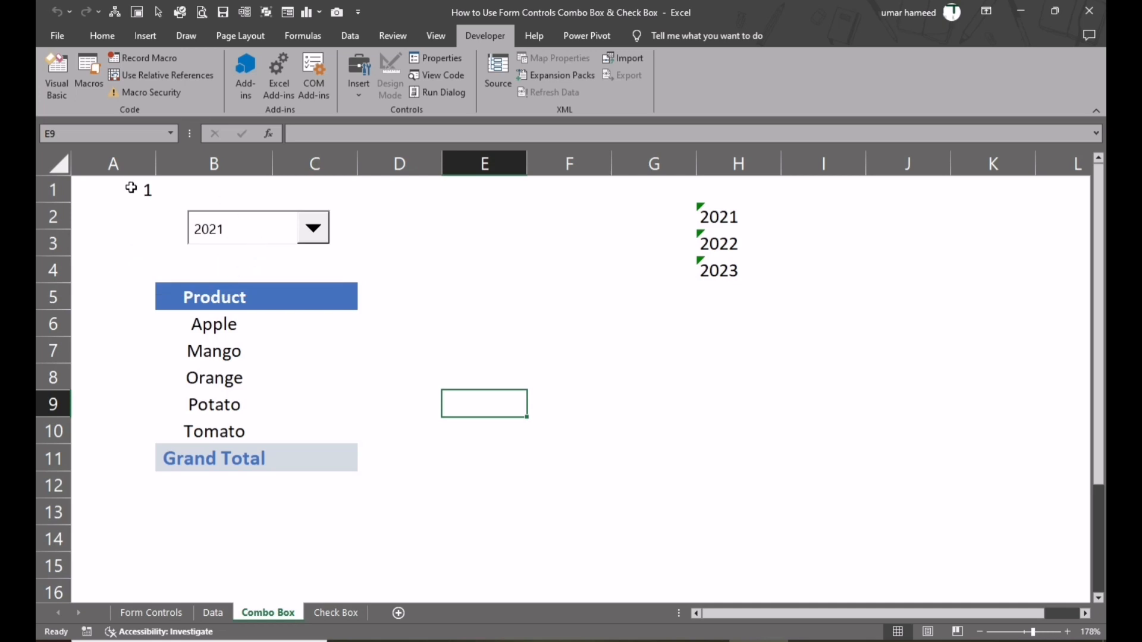
click(131, 188)
click(99, 35)
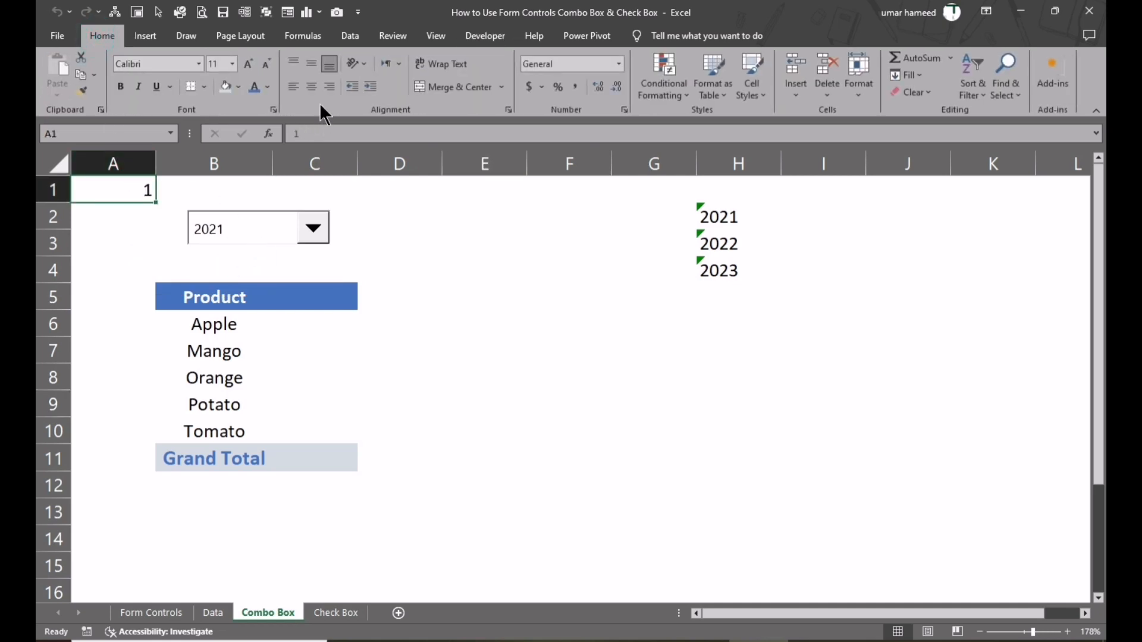
click(314, 86)
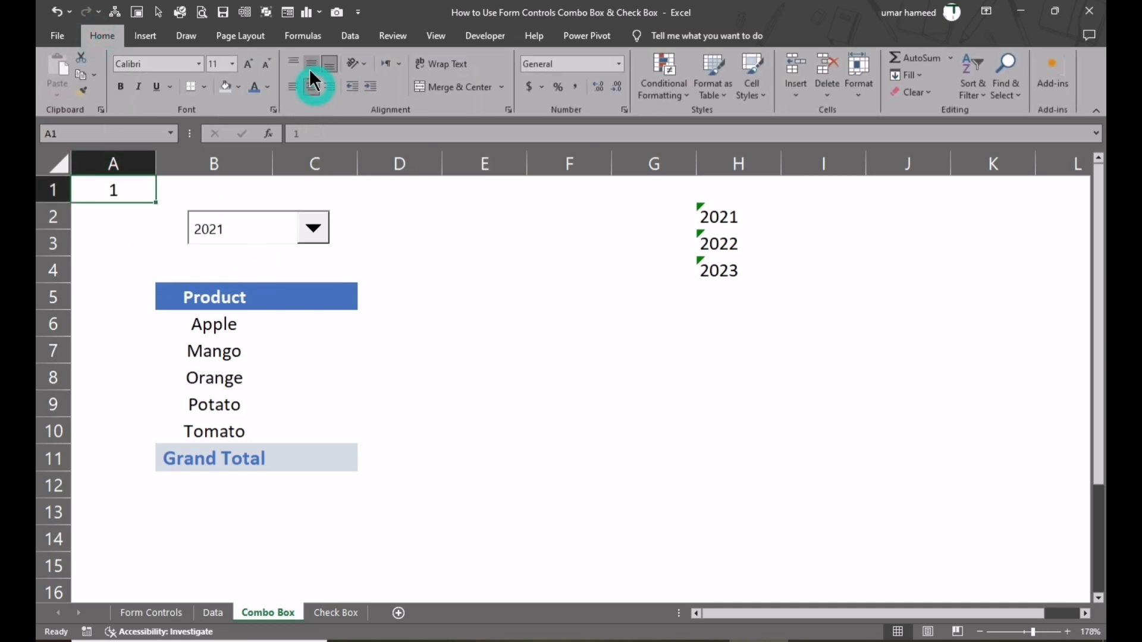
click(227, 89)
click(254, 89)
click(439, 306)
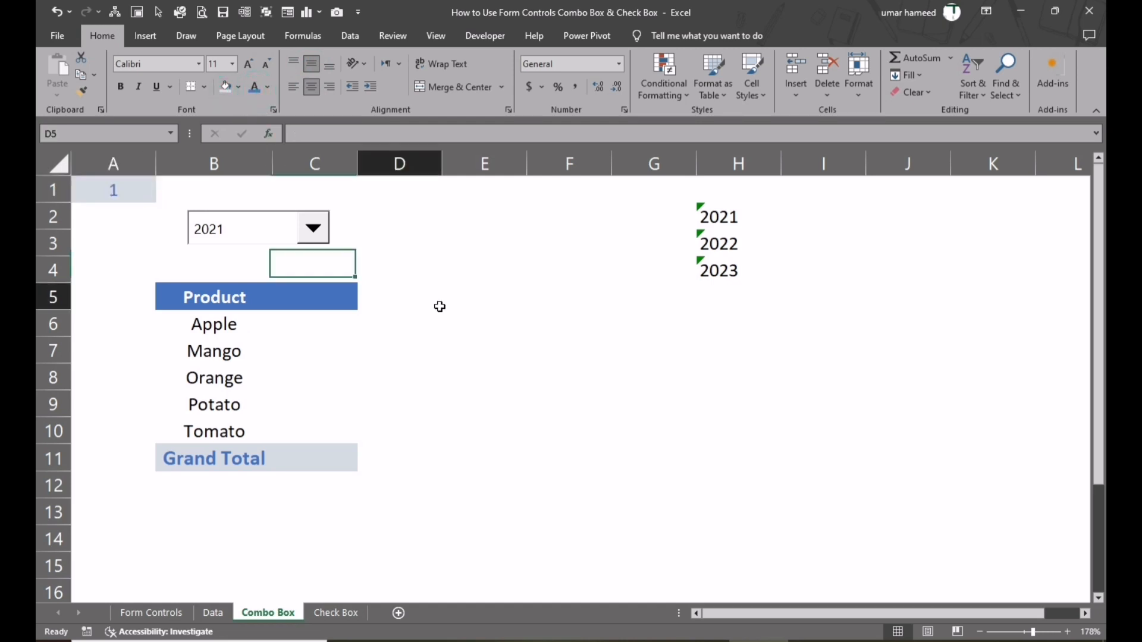
Test the combo box's link to A1 by choosing 2022 and finally 2023.
click(313, 228)
click(265, 269)
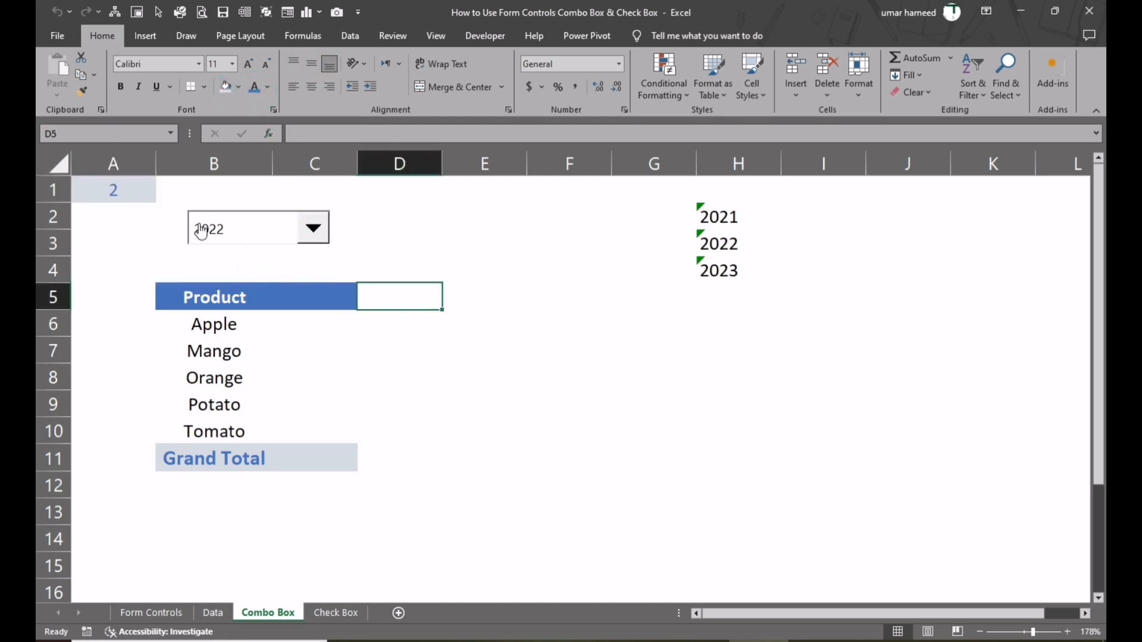
click(468, 327)
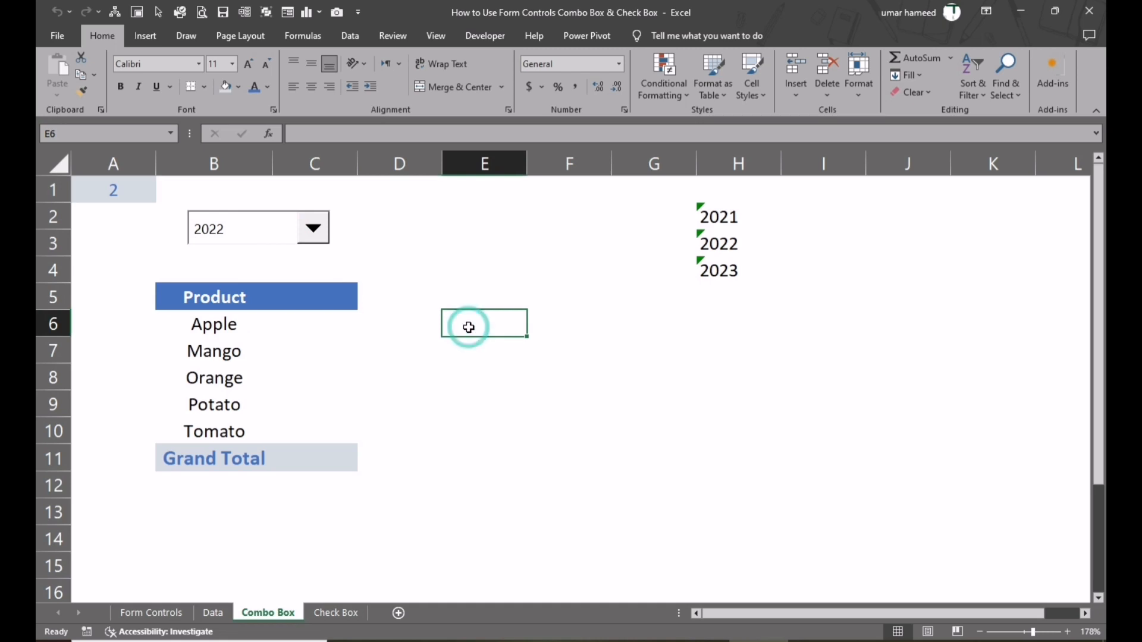
click(314, 231)
click(239, 287)
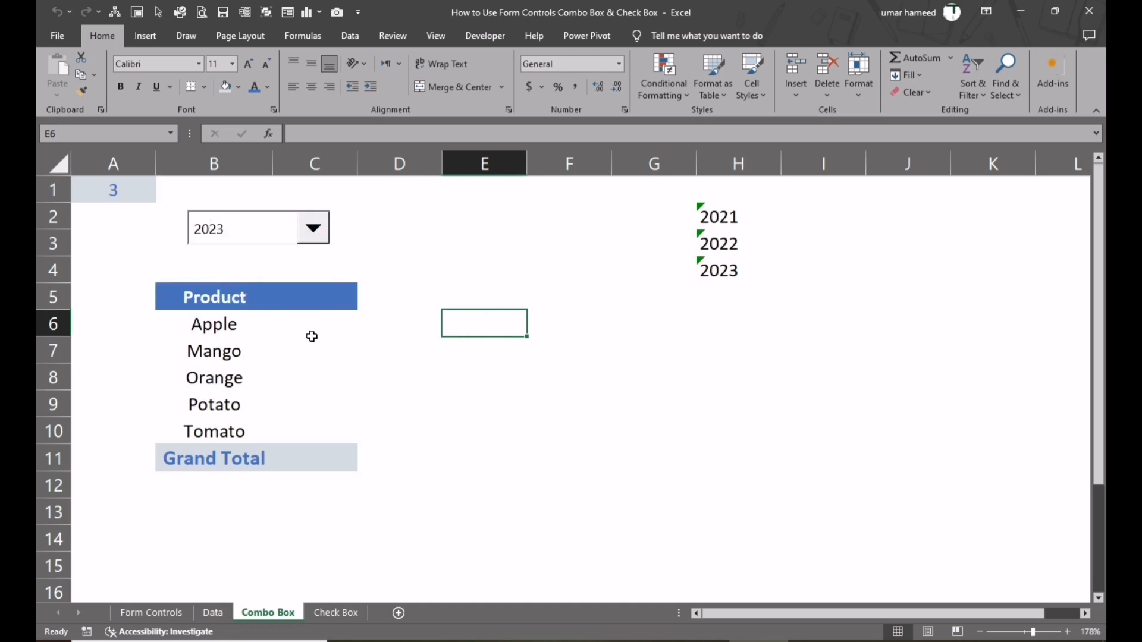
Start a VLOOKUP formula in C6 with product cell B6 as its lookup value.
click(314, 323)
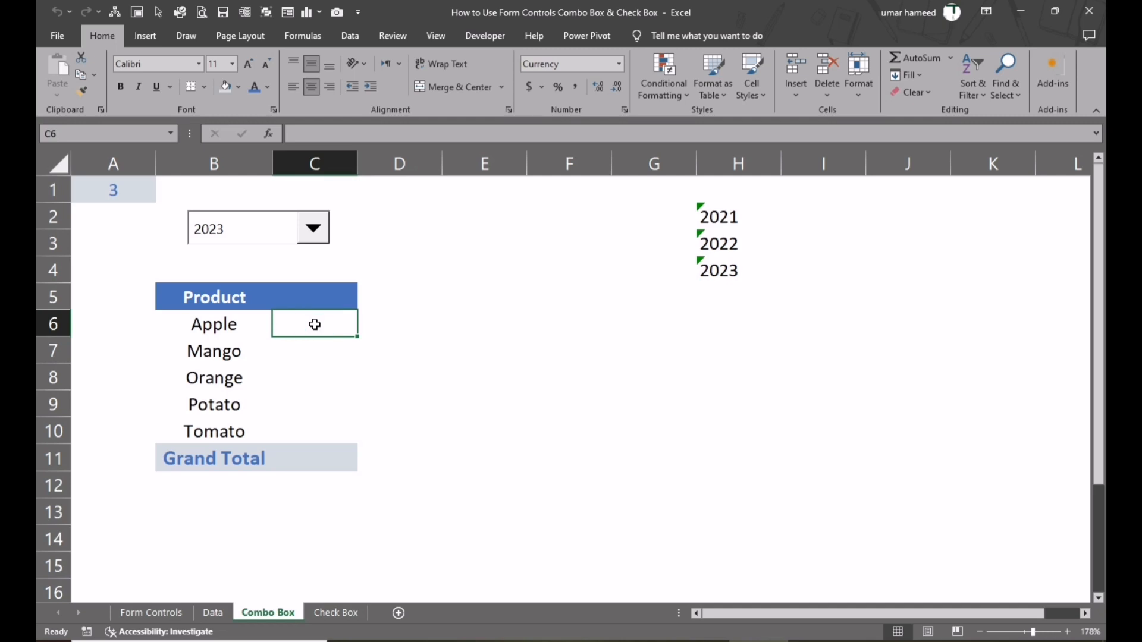
text(=)
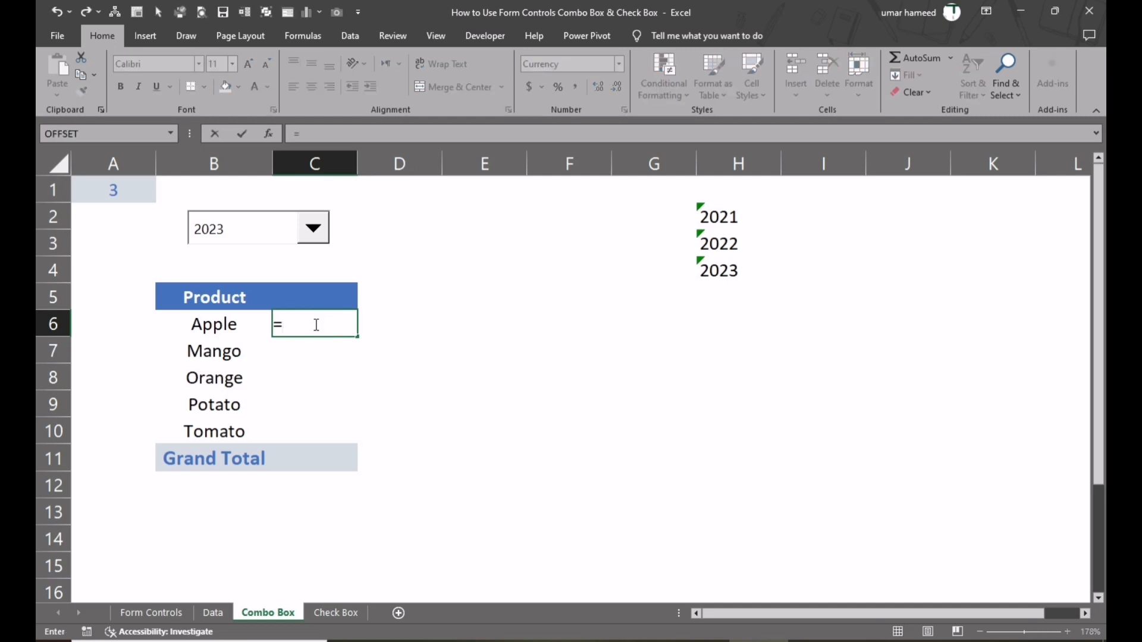
text(Vl)
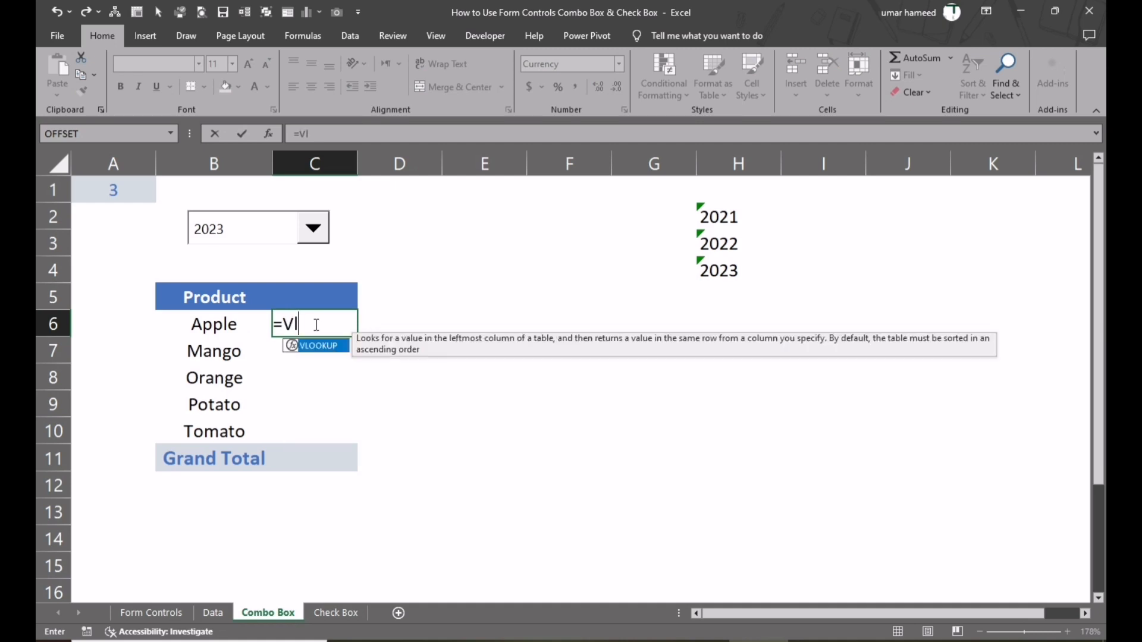
text(ookup()
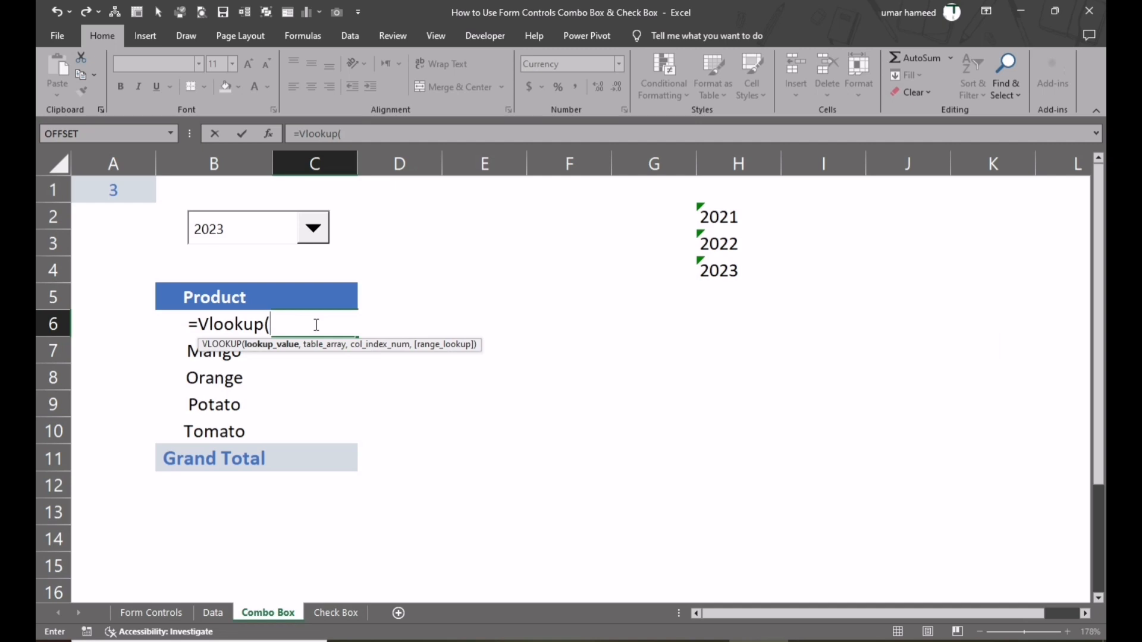
drag(398, 347, 492, 378)
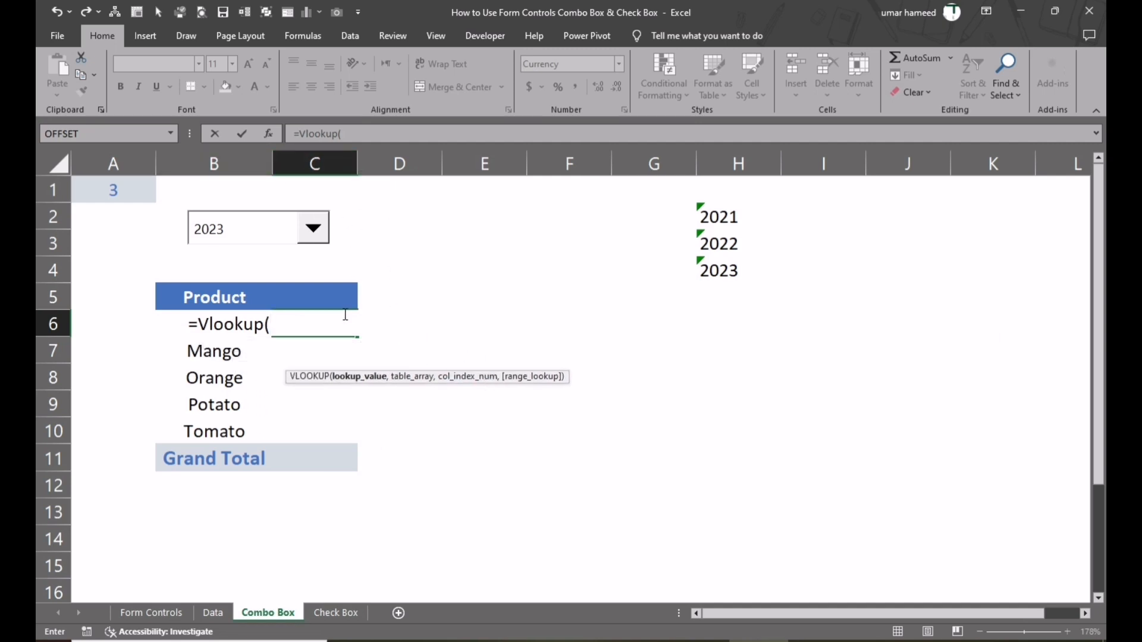
click(181, 323)
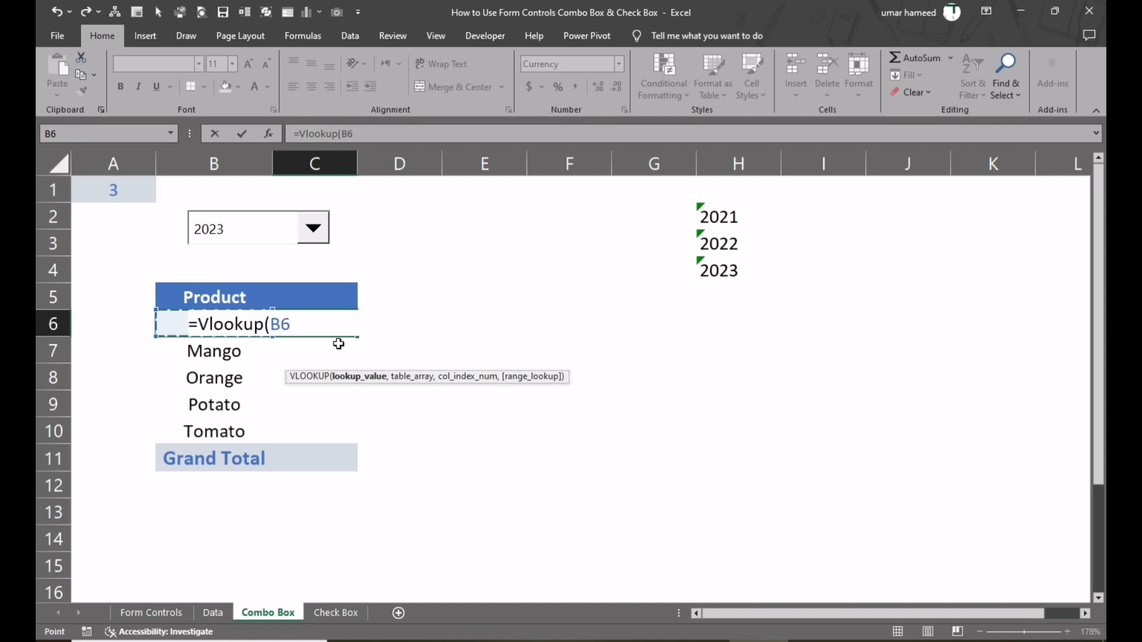
text(,)
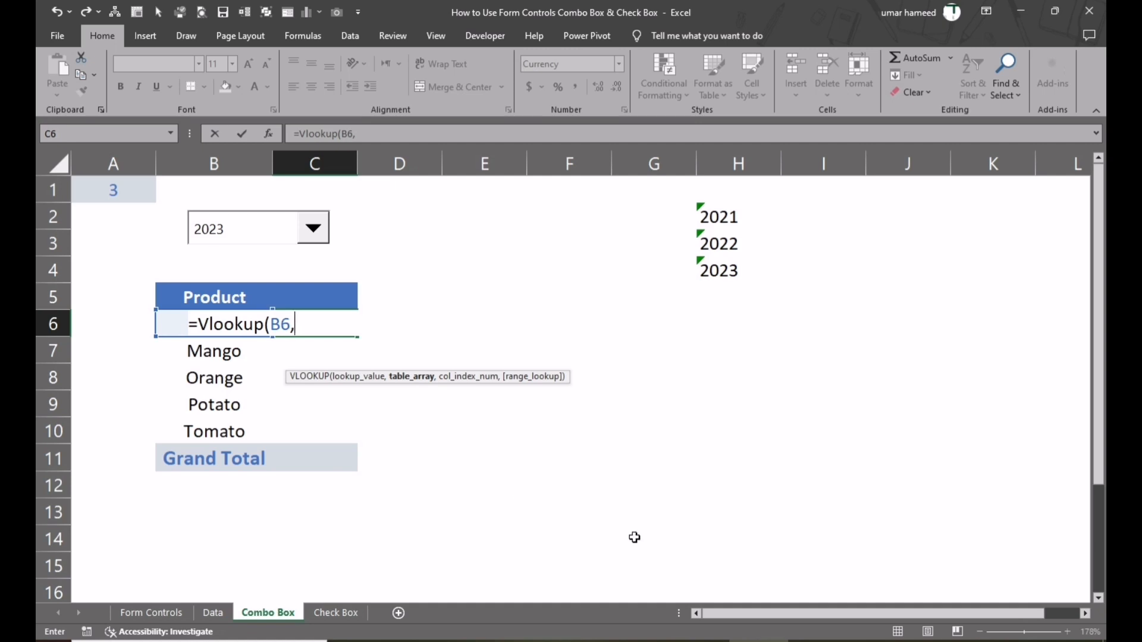
Insert the named range myData as the VLOOKUP's table array and continue to the column index argument.
key(F3)
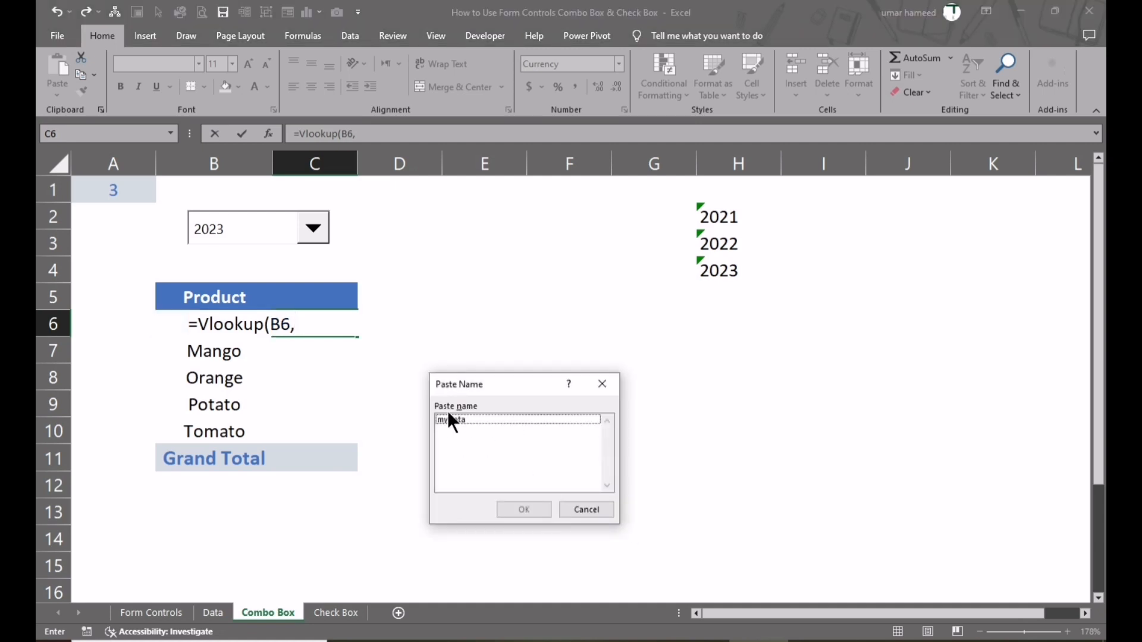
drag(486, 385, 465, 274)
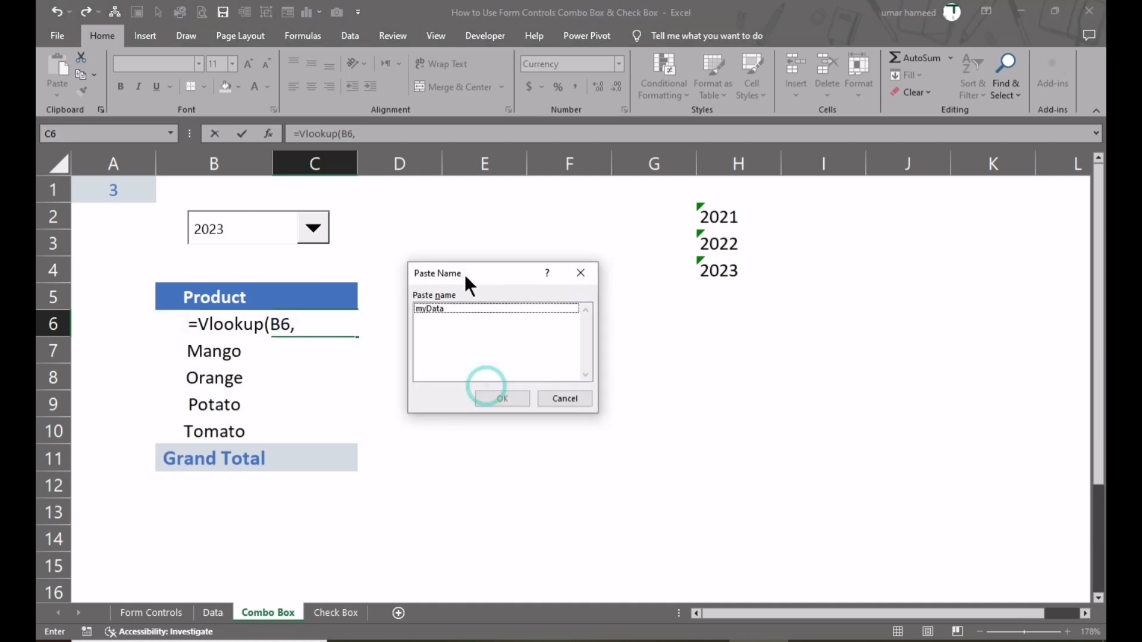
click(444, 308)
click(502, 397)
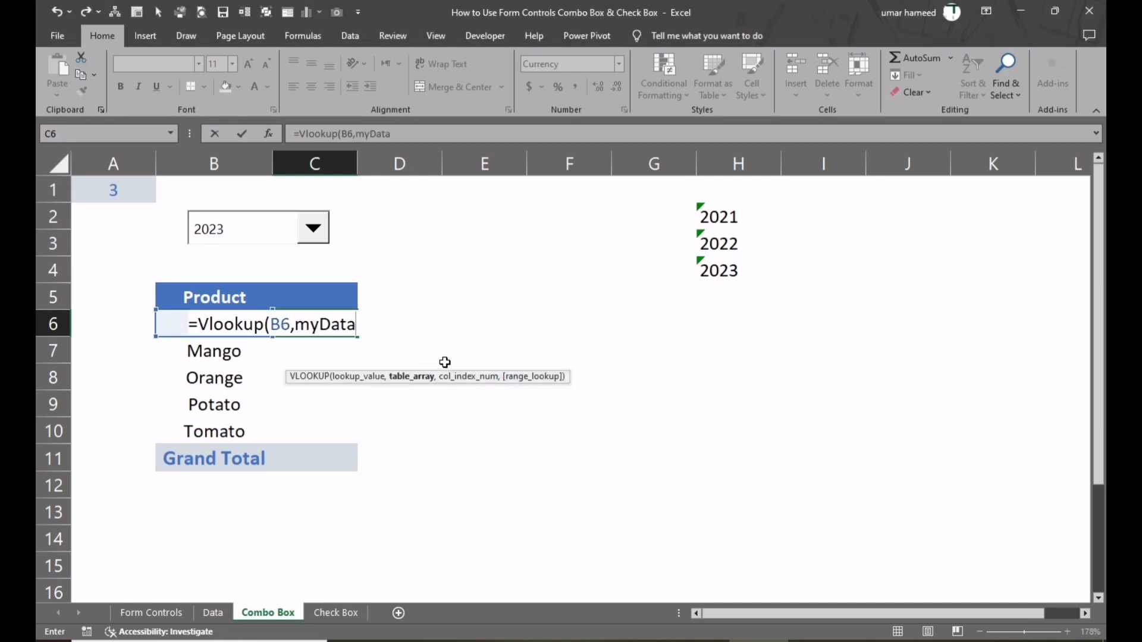
text(,)
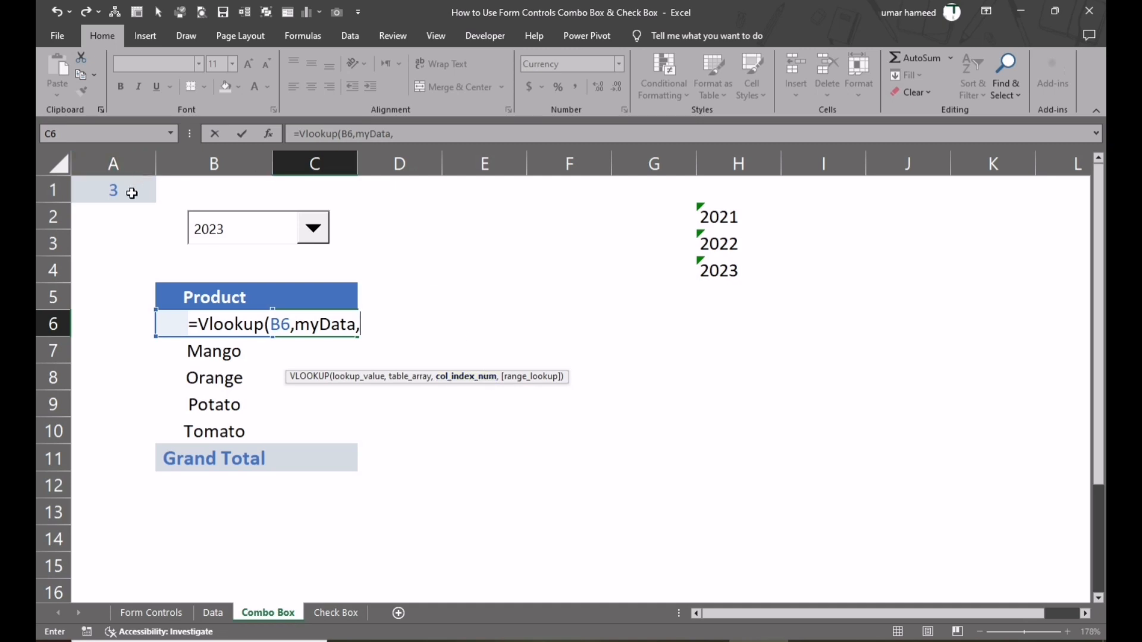
Store the incomplete formula in C6 as text with a leading apostrophe and left-align the cell.
click(189, 318)
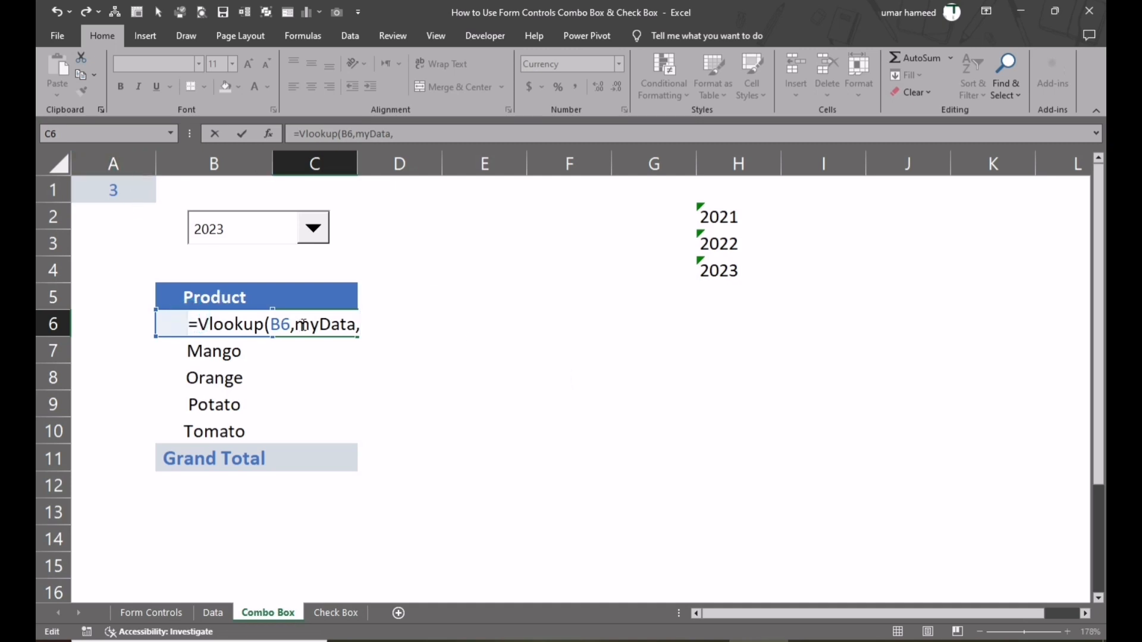
text(')
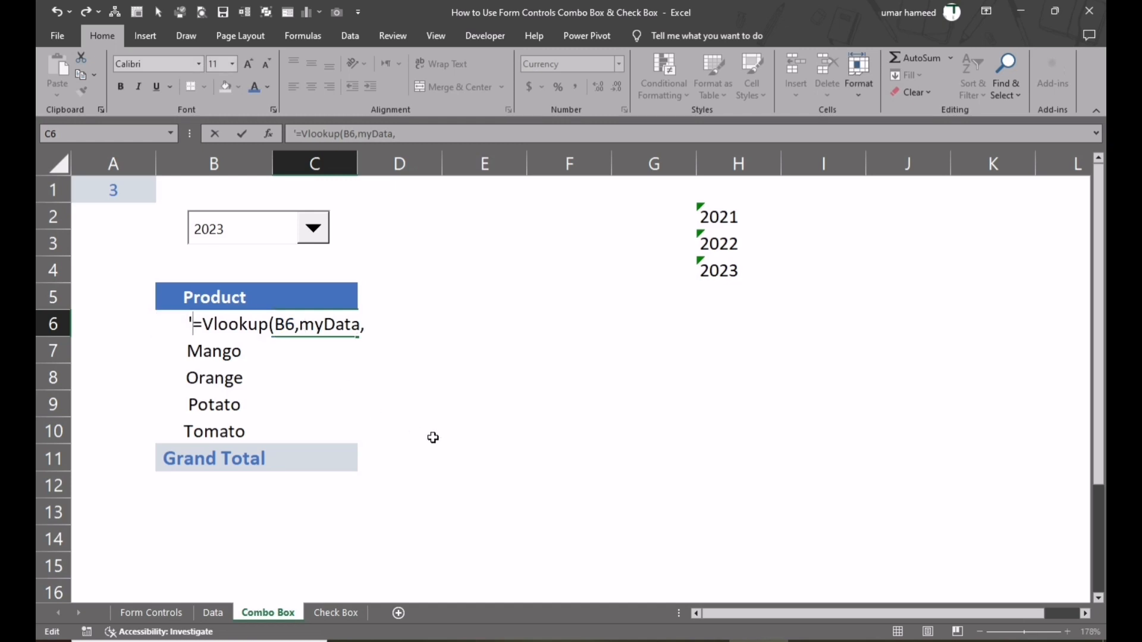
click(435, 437)
click(312, 326)
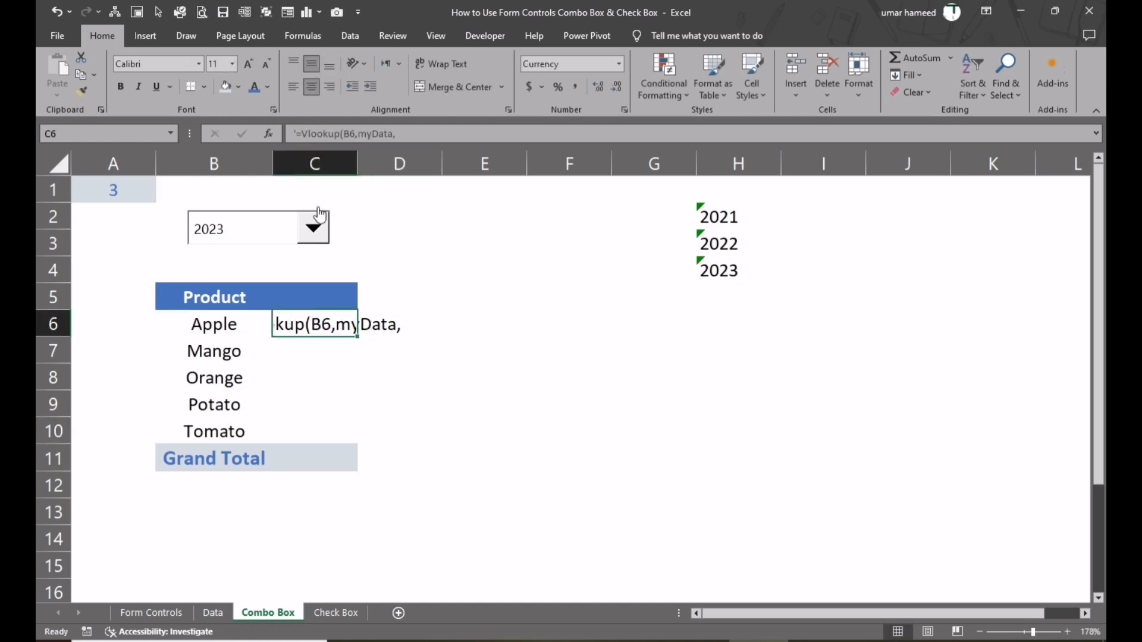
click(292, 88)
click(420, 387)
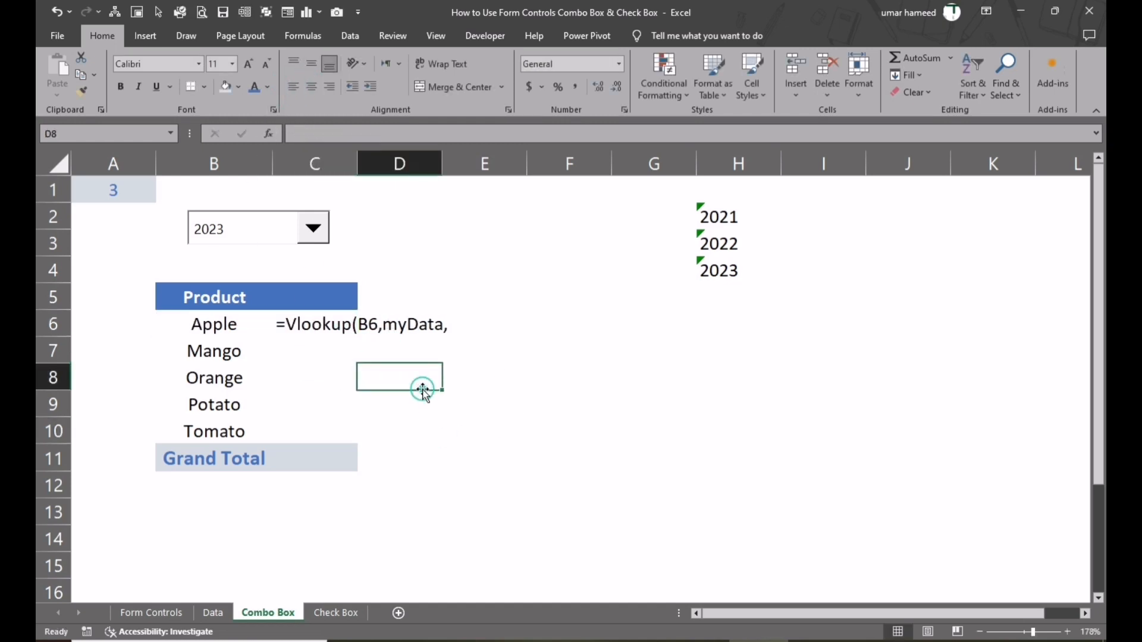
Review the Data sheet's header row from Product through 2023 to work out the VLOOKUP column offset.
click(306, 331)
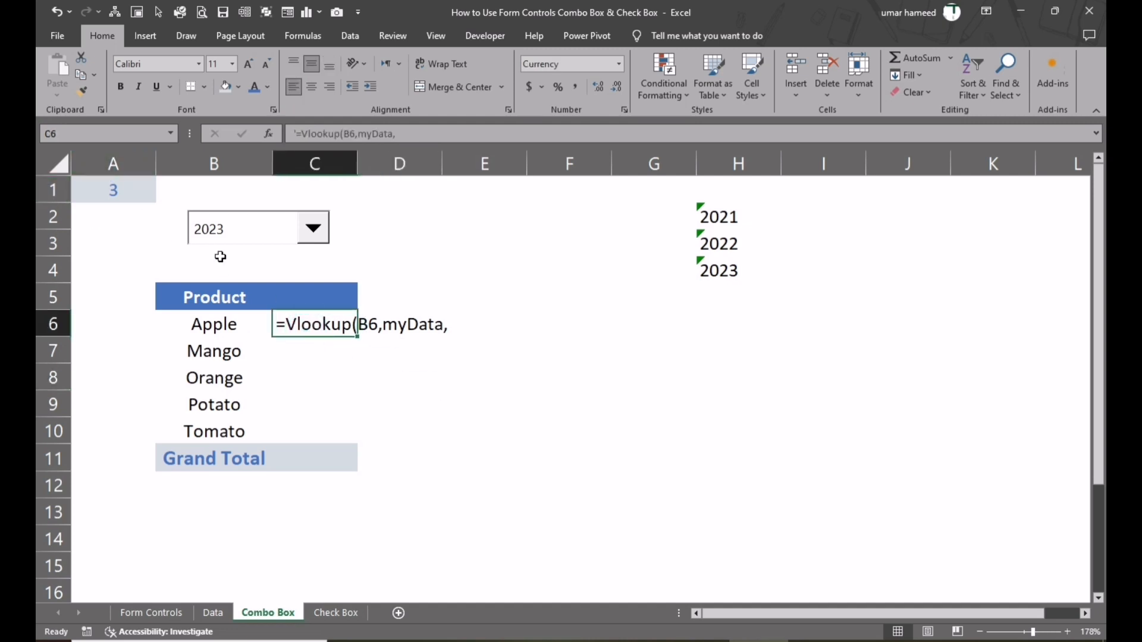
click(213, 613)
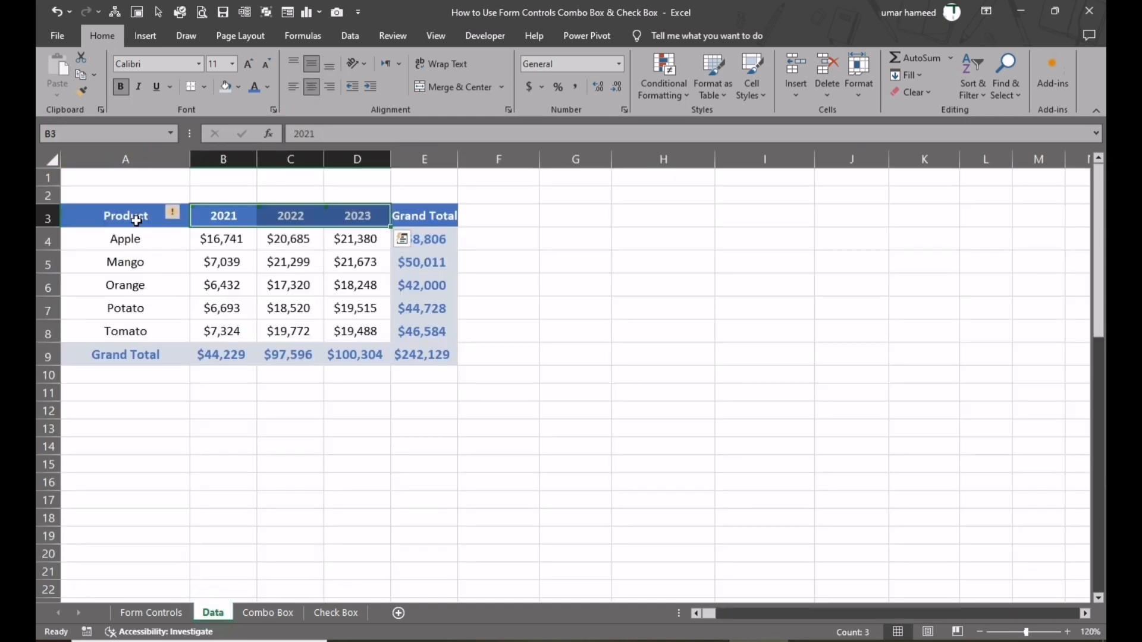
drag(136, 218, 360, 218)
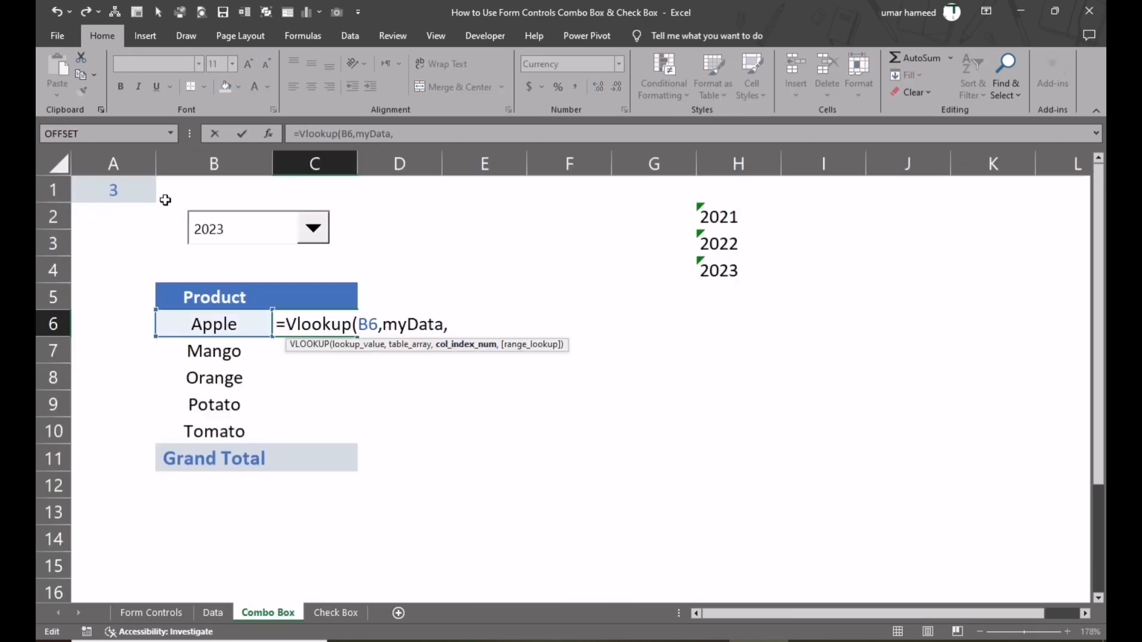
Complete the VLOOKUP in C6 with A1+1 as the column index and FALSE for an exact match.
click(143, 192)
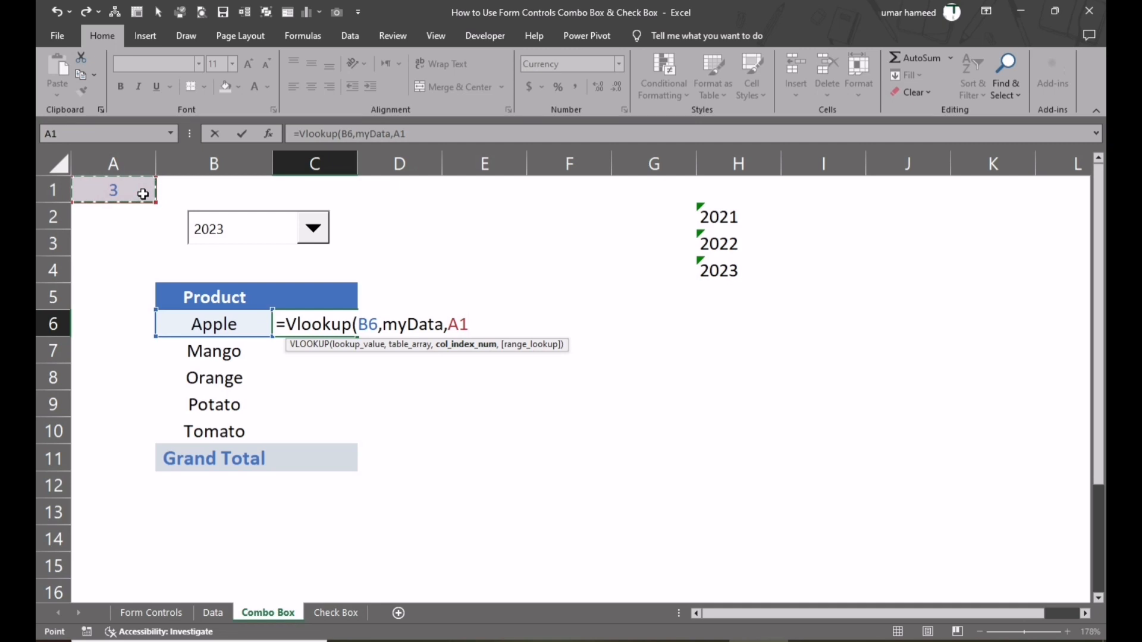
text(+)
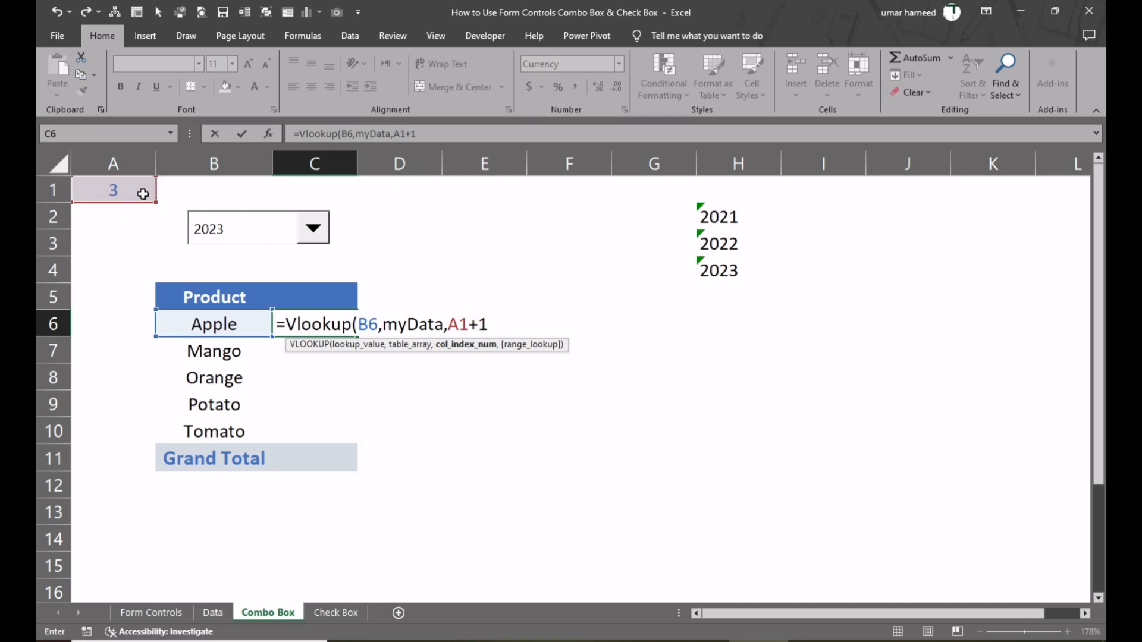
text(1,)
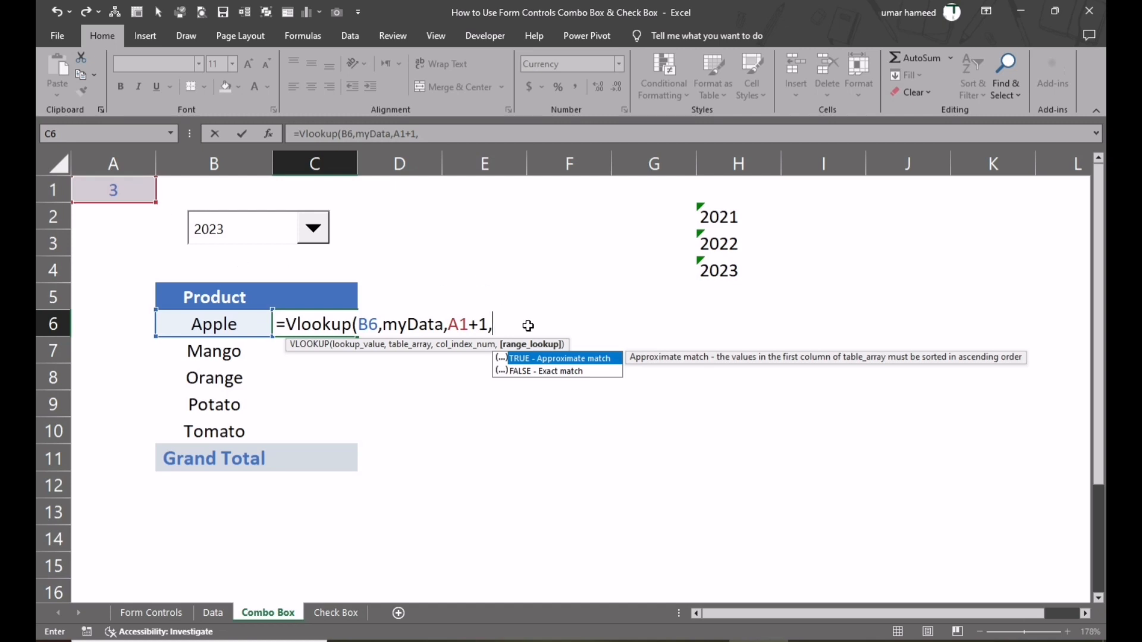
click(534, 367)
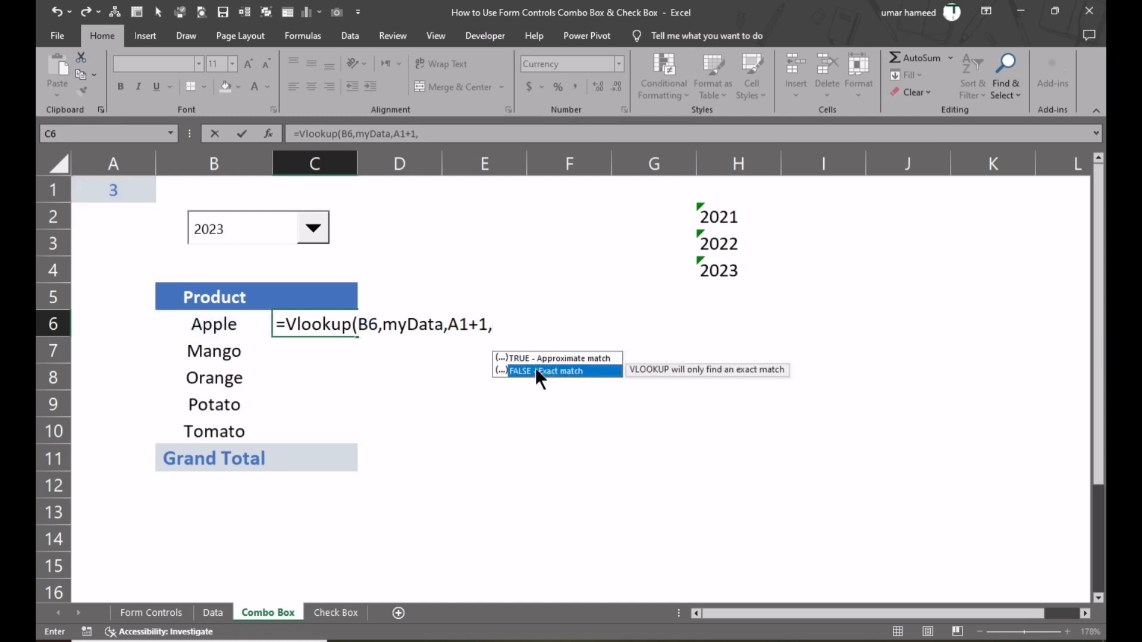
double_click(534, 370)
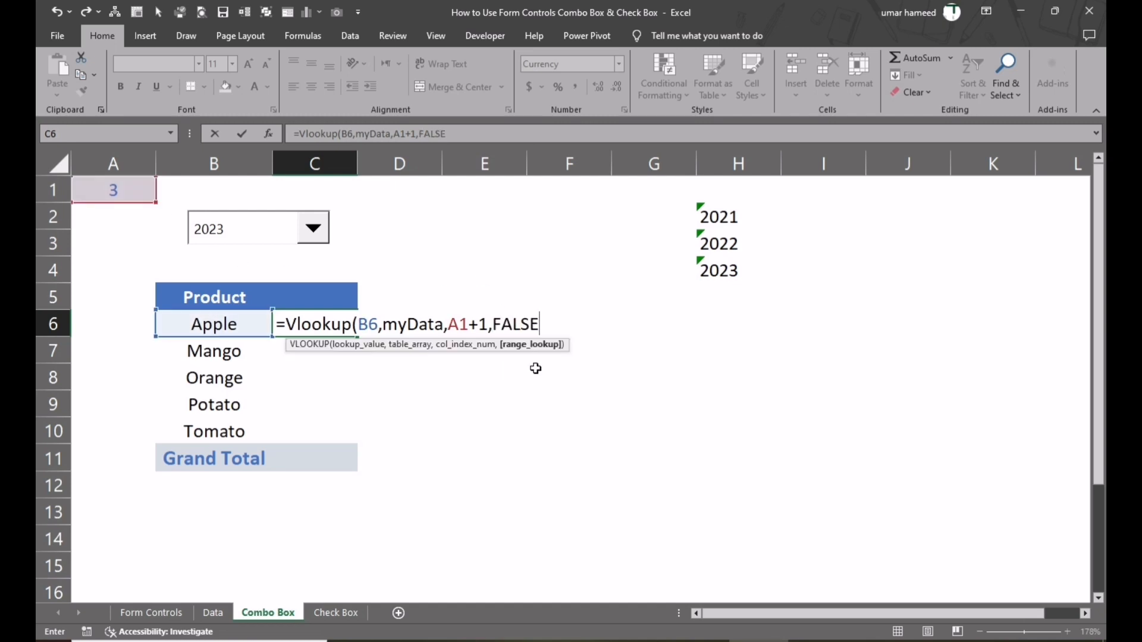
text())
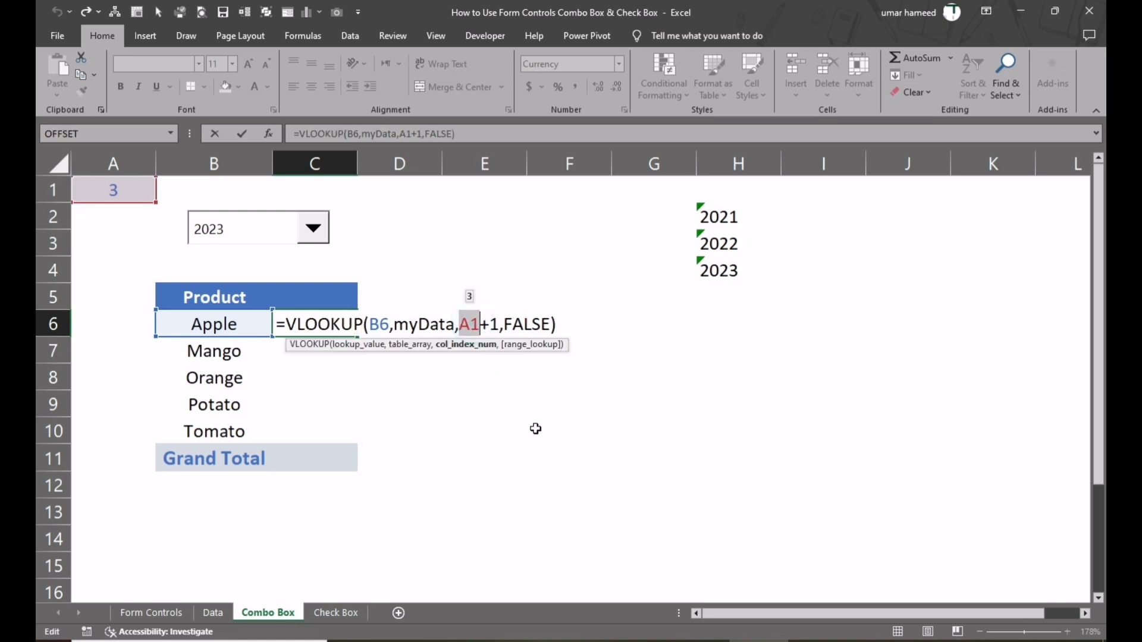
Make the A1 reference in C6's VLOOKUP absolute as $A$1 and enter the formula.
key(F4)
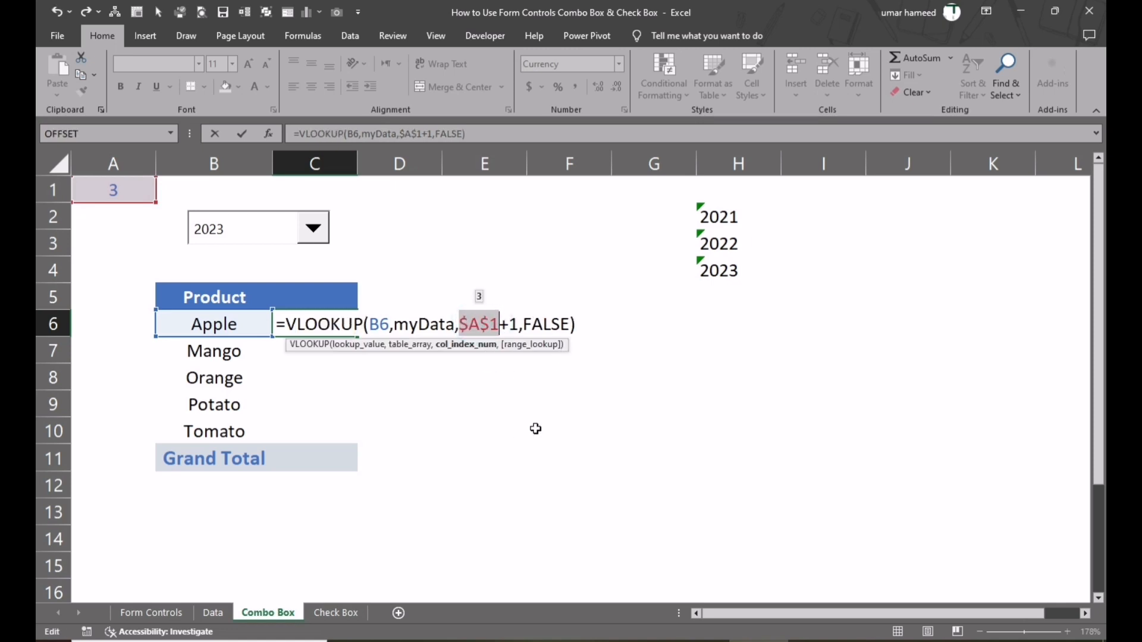
key(Tab)
click(299, 327)
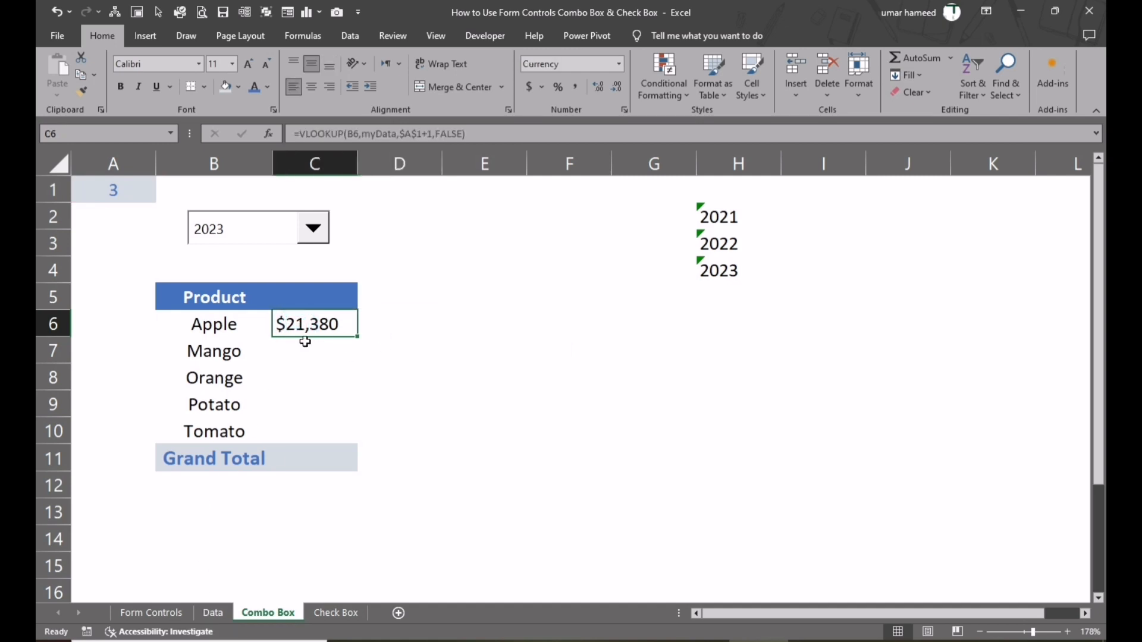
Check C6 against Apple's 2023 sales on the Data sheet and fill its formula down to C10.
click(212, 613)
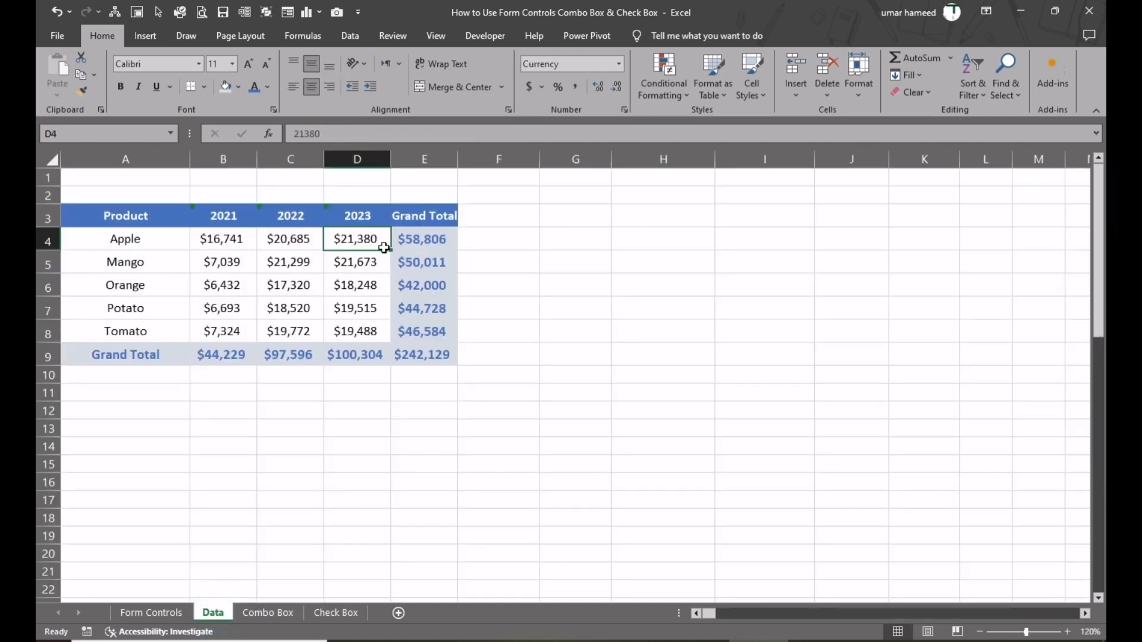
click(265, 613)
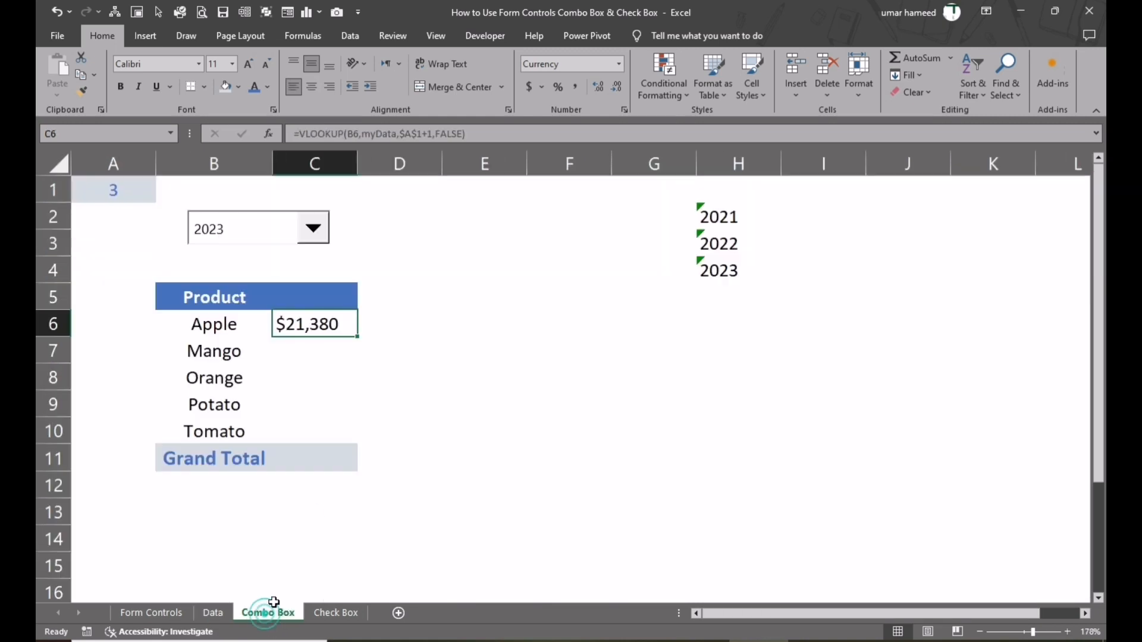
drag(357, 339, 334, 445)
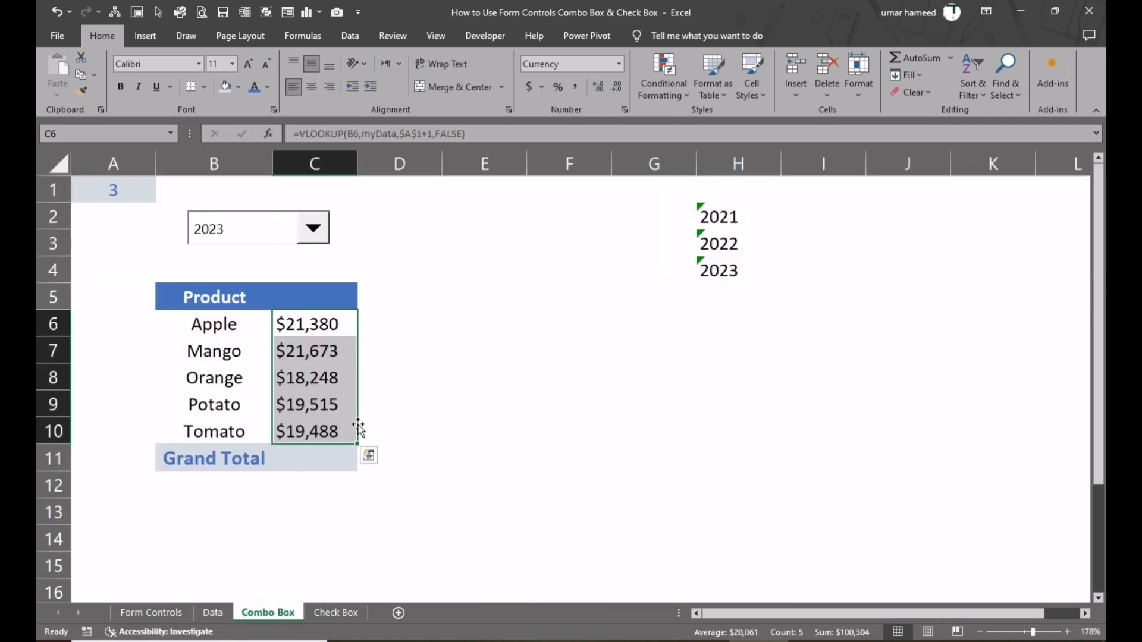
Copy C6 and paste only its formula into header cell C5, keeping the header formatting.
click(305, 324)
right_click(316, 327)
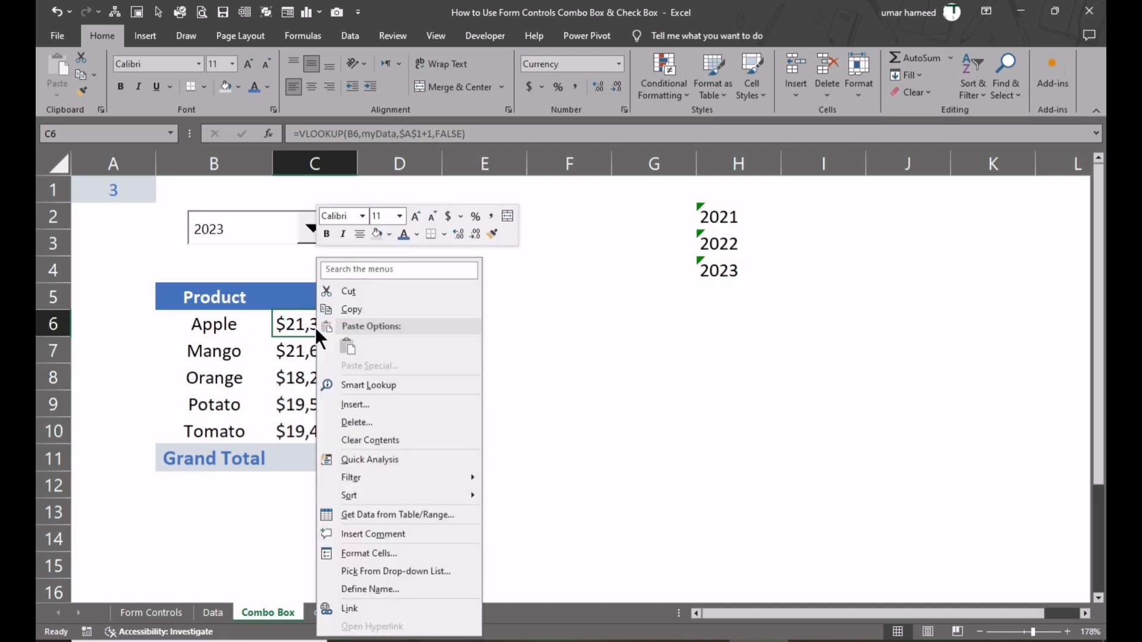
click(338, 311)
click(313, 297)
right_click(309, 292)
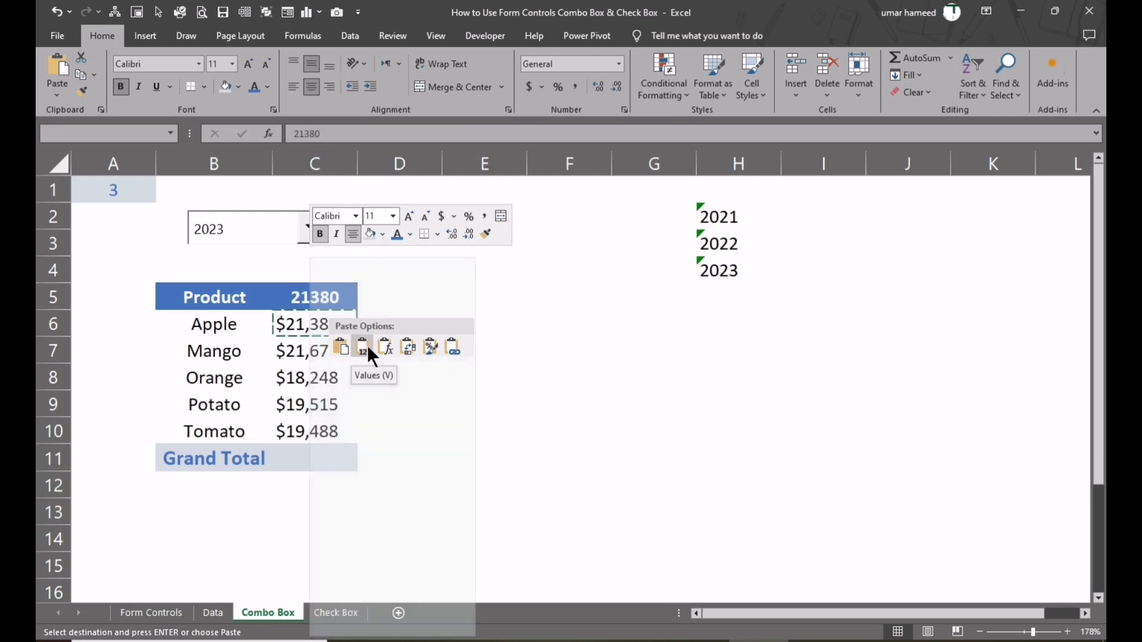
click(384, 347)
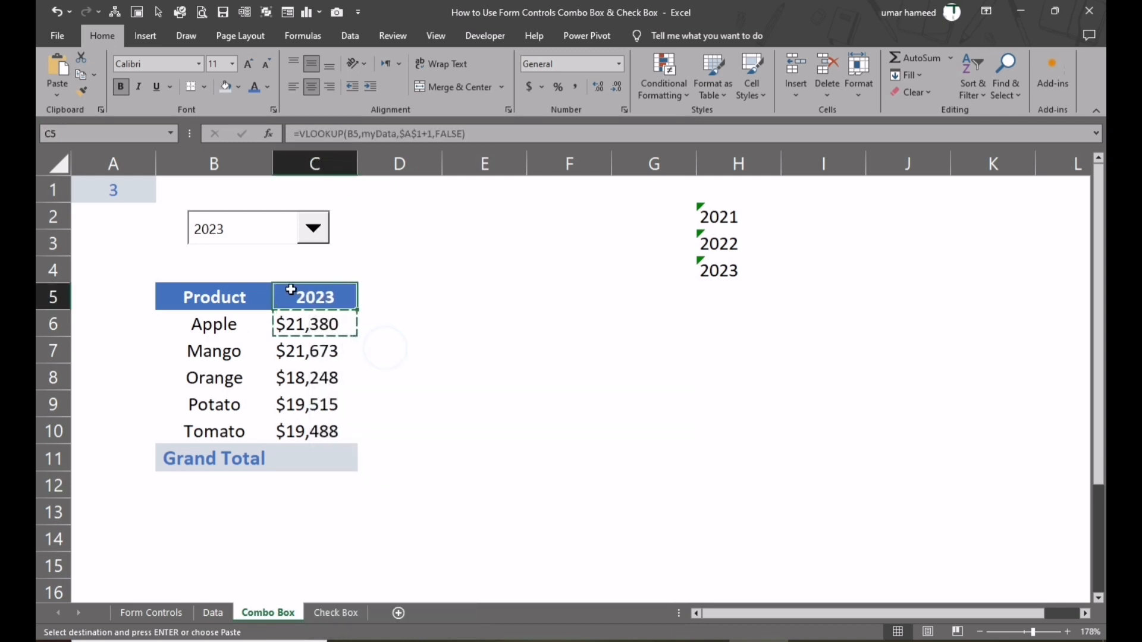
Add the VLOOKUP formula to Grand Total cell C11 without changing its formatting, and autofit column C.
click(306, 454)
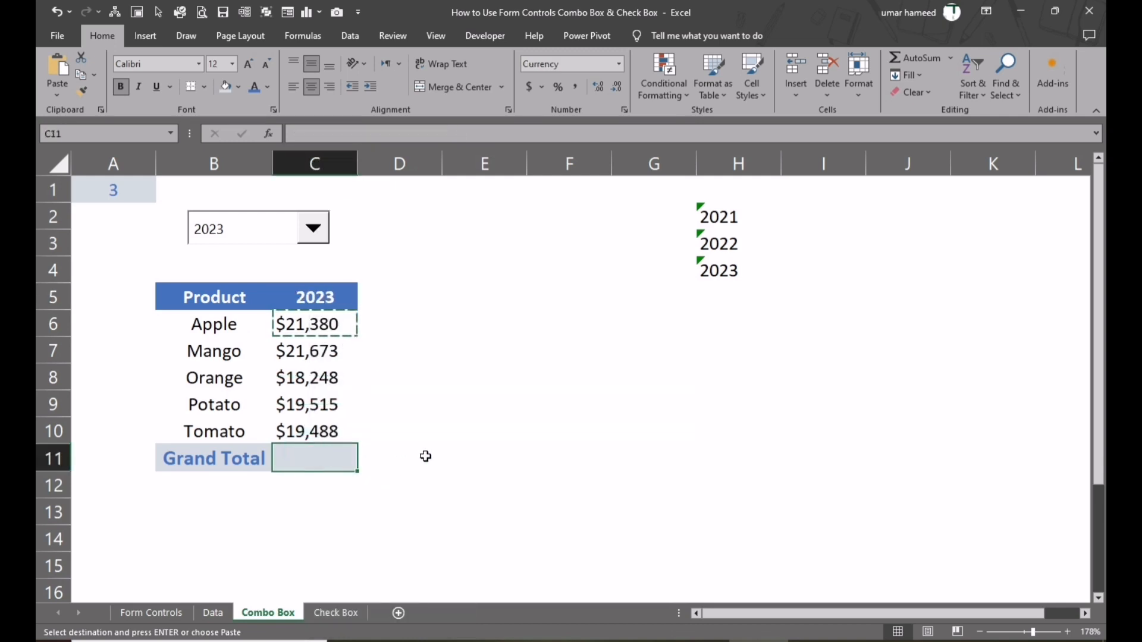
key(ctrl+v)
click(504, 443)
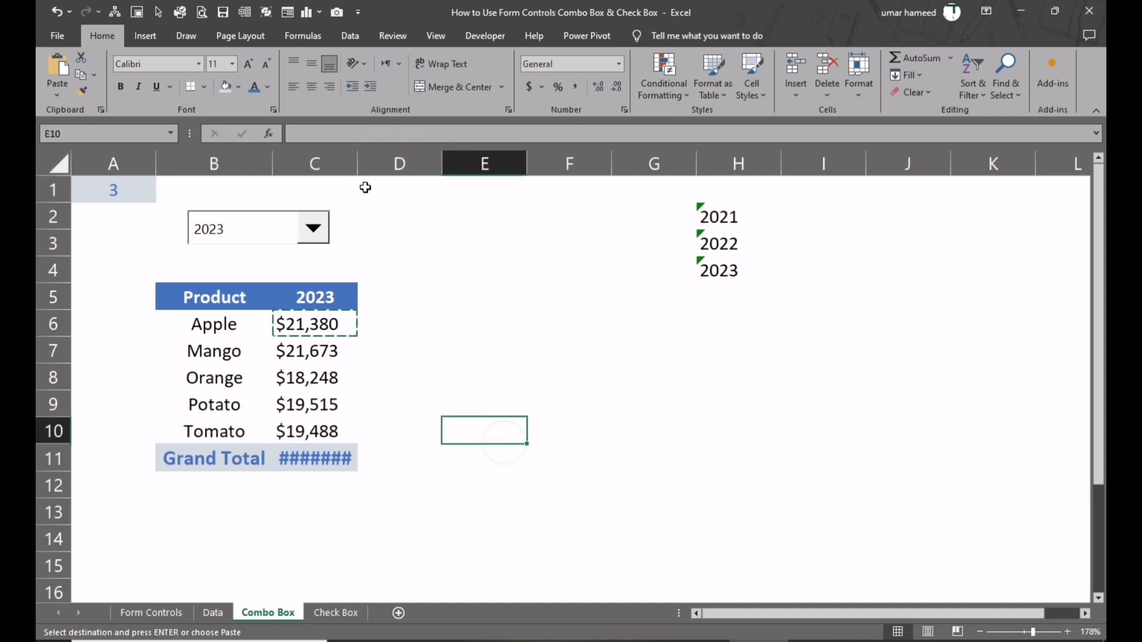
double_click(357, 163)
click(445, 381)
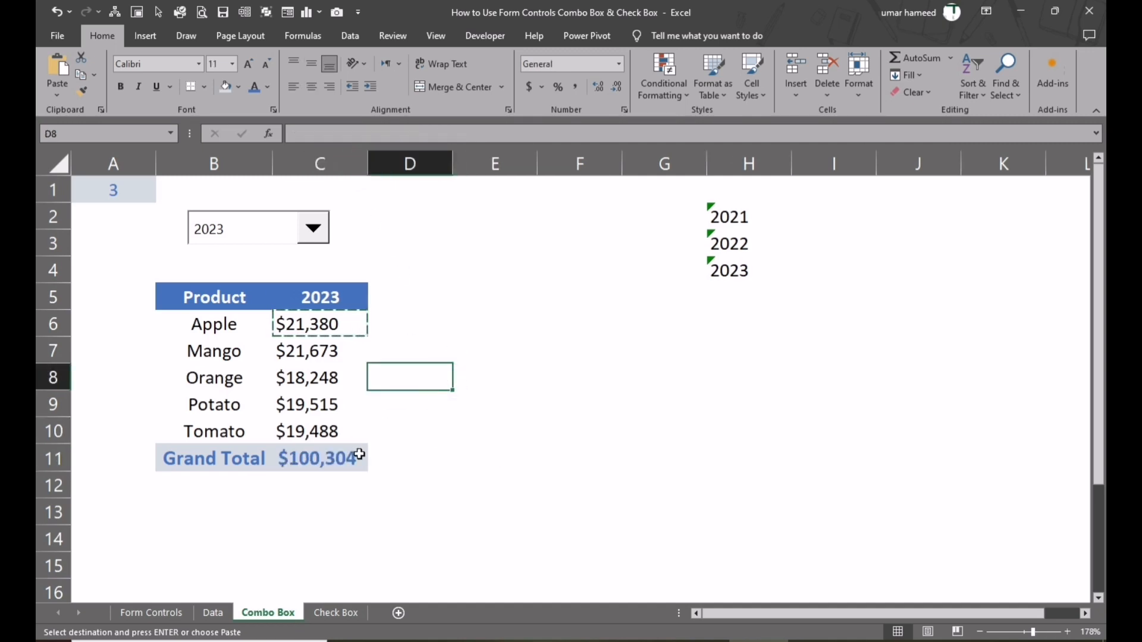
click(357, 455)
click(336, 292)
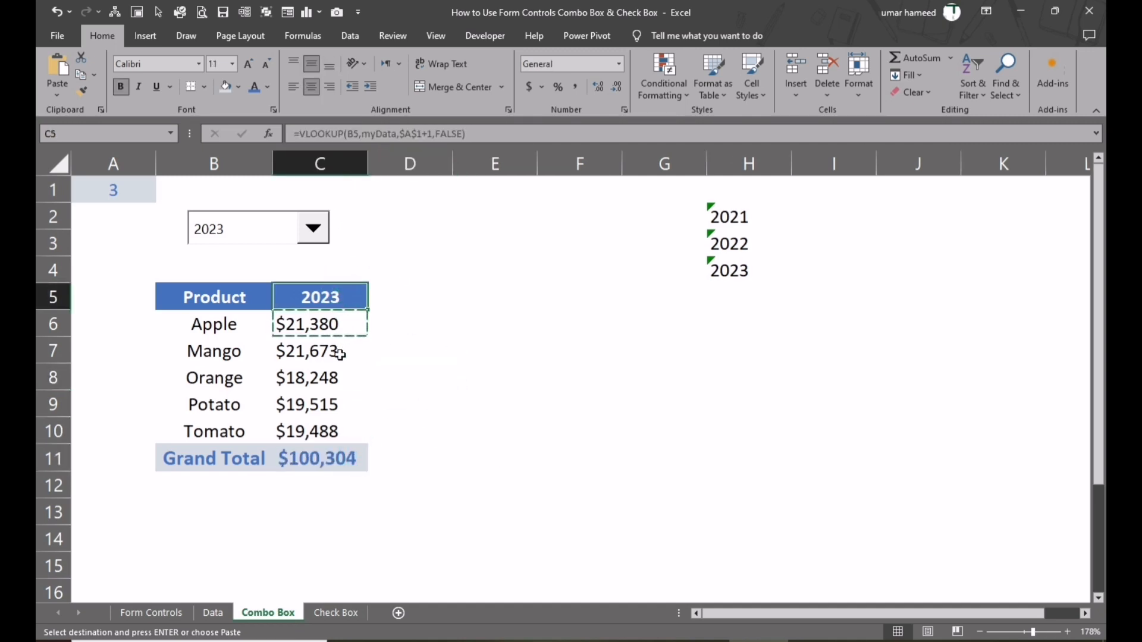
Center the sales values in C6:C11 horizontally.
drag(333, 330, 336, 465)
key(ctrl+v)
key(Escape)
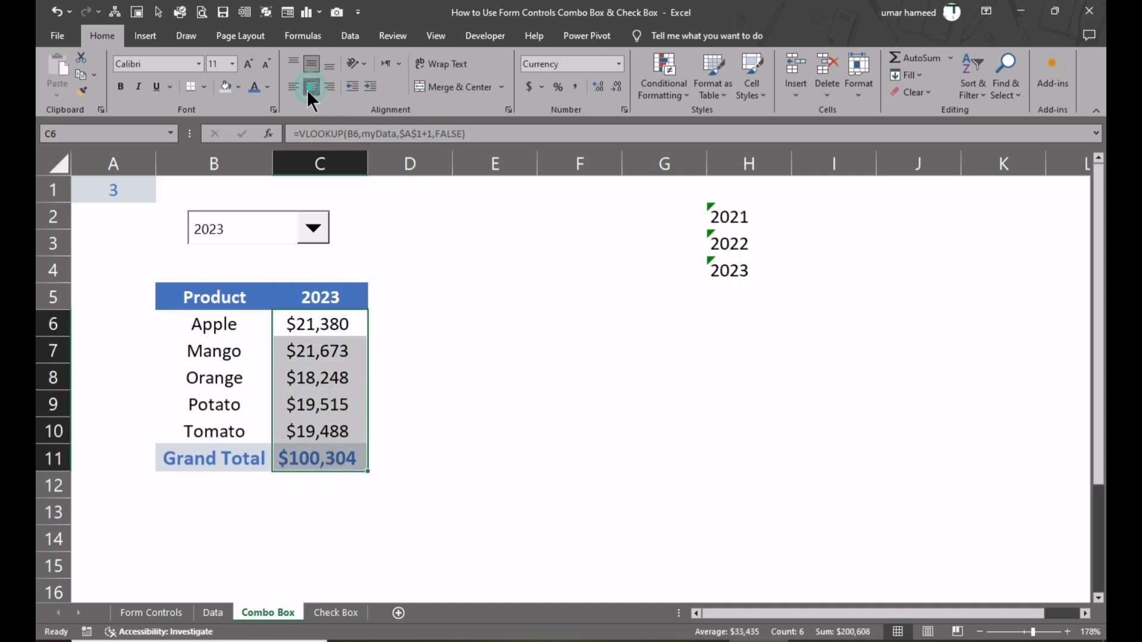
click(445, 362)
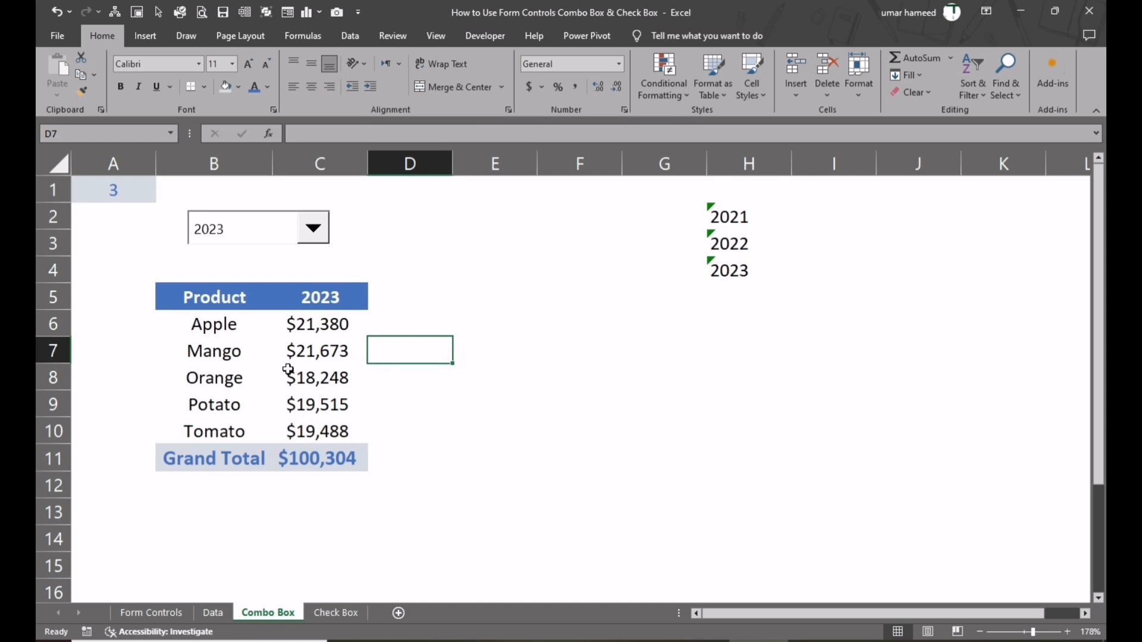
Compare the lookup results with the 2023 sales column in D4:D9 on the Data sheet.
click(214, 613)
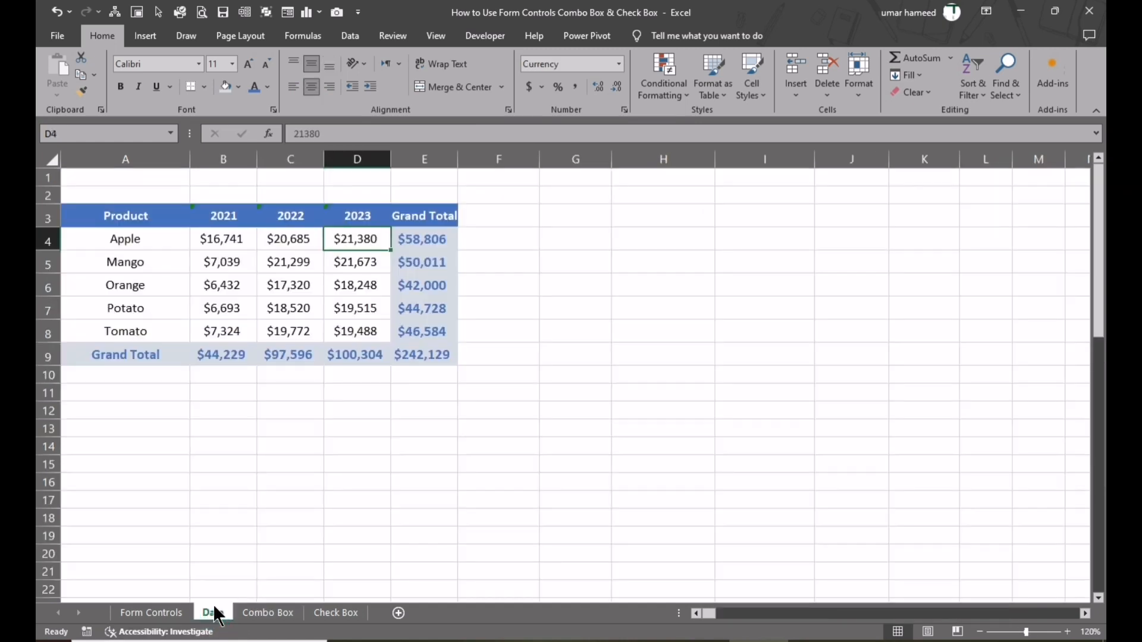
drag(358, 239, 355, 352)
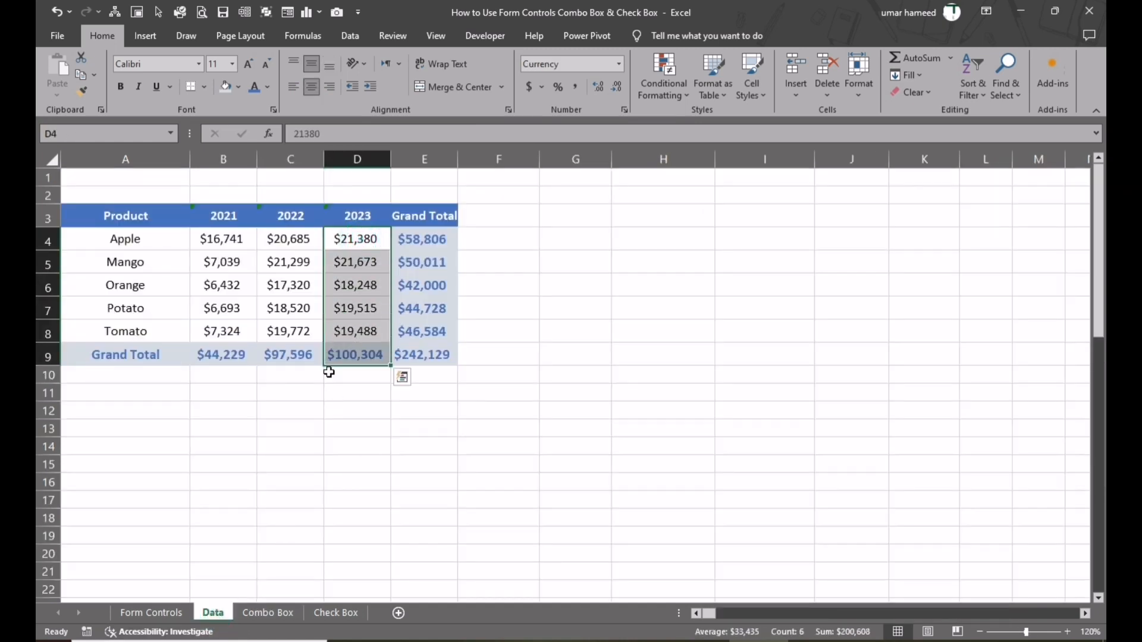
click(267, 612)
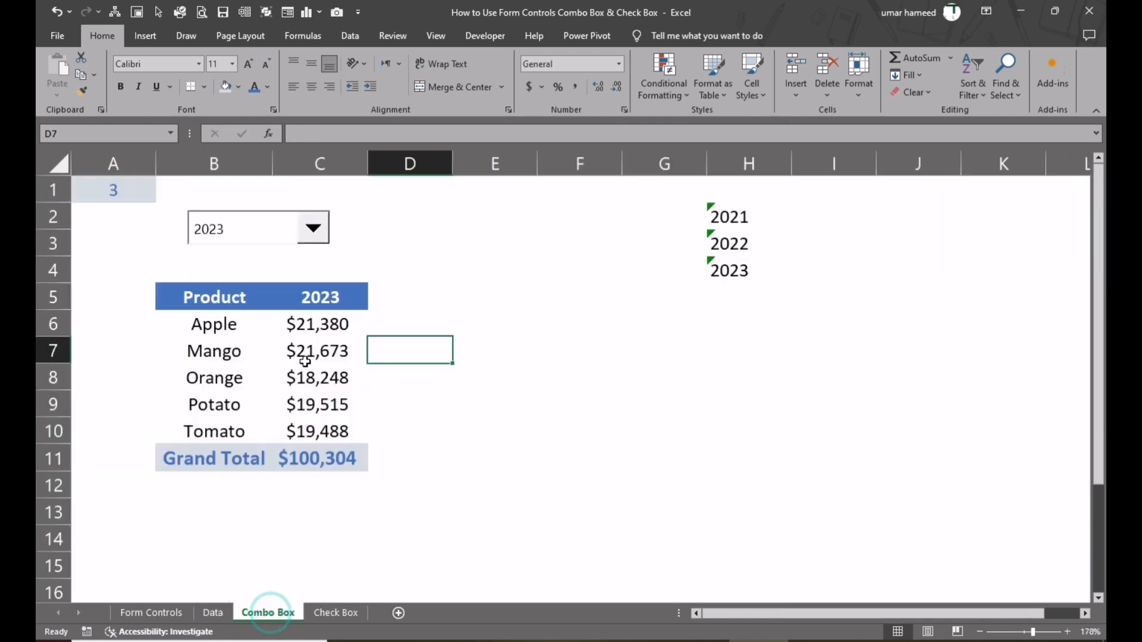
Test the lookup formulas by choosing 2022 in the combo box.
click(314, 231)
click(224, 270)
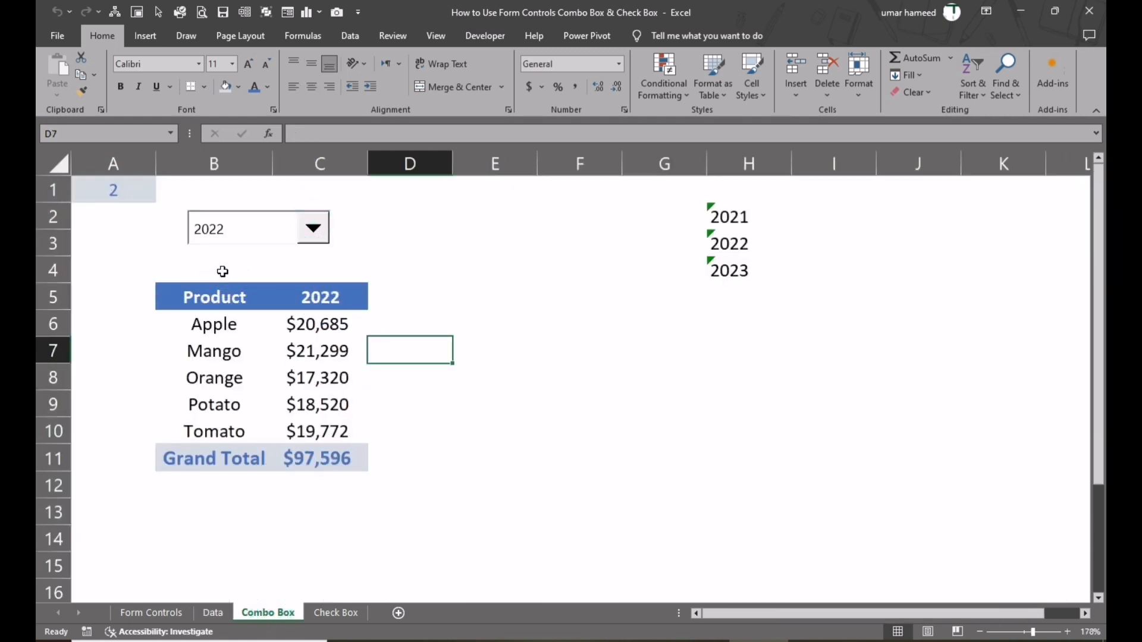
click(535, 342)
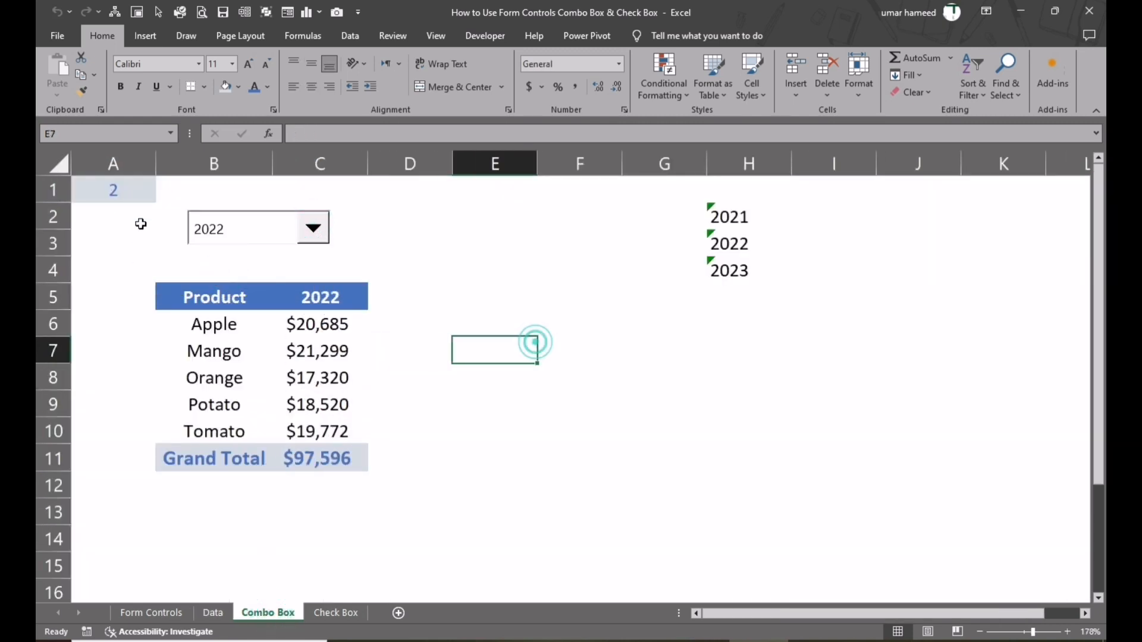
Hide the linked value in A1 with white fill and font, and the years in H2:H4 with white font.
click(106, 196)
click(268, 86)
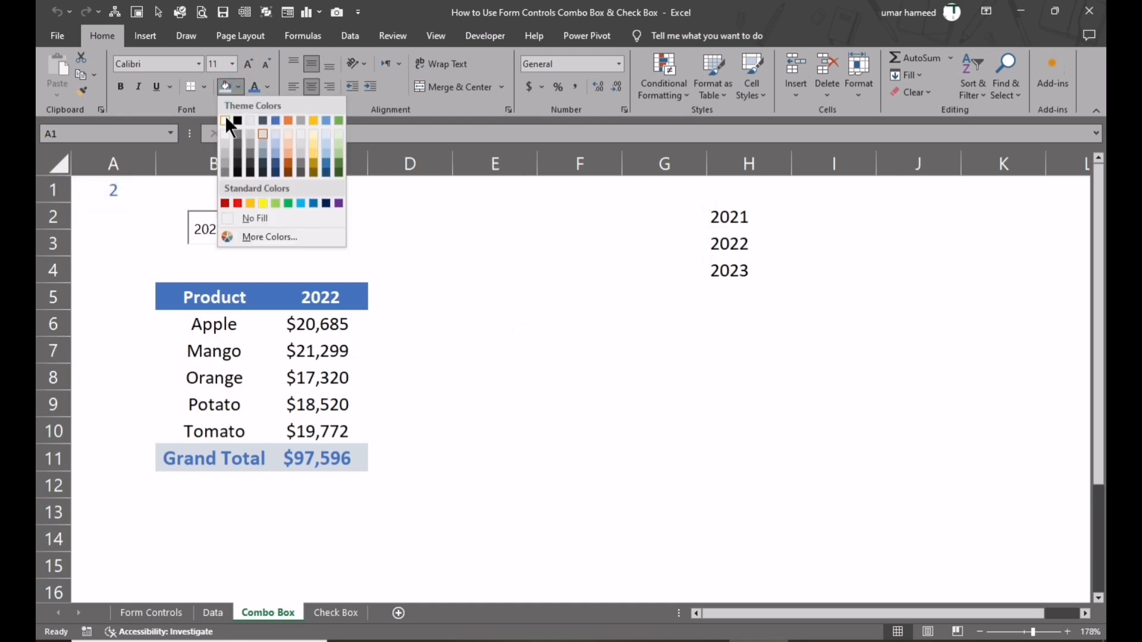
click(256, 138)
drag(729, 217, 729, 271)
click(254, 86)
click(580, 323)
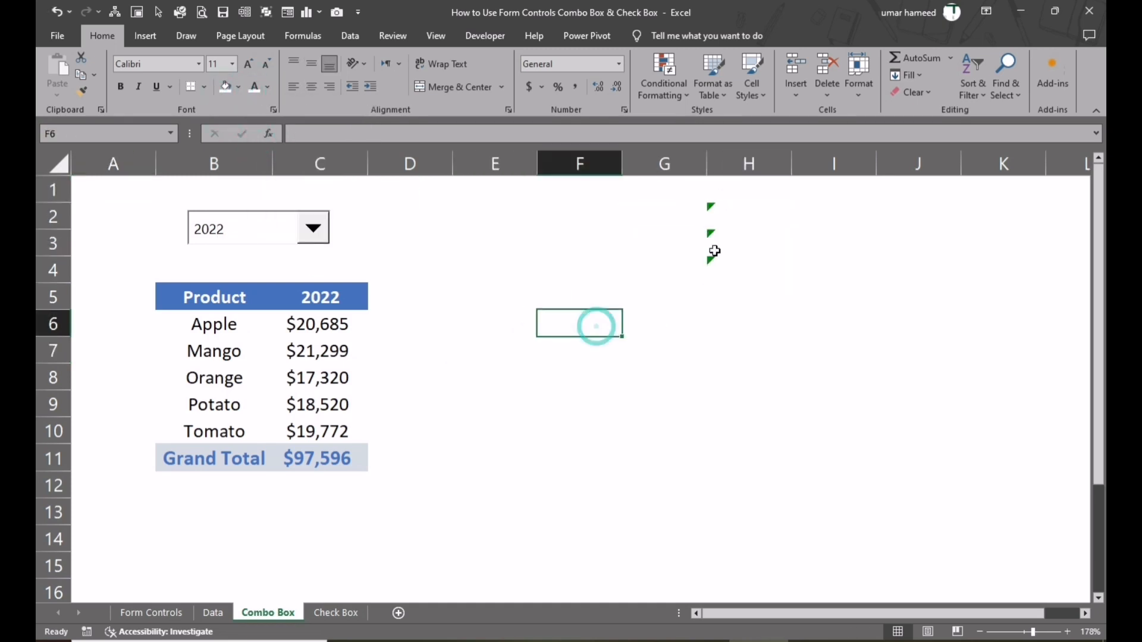
Ignore the number-stored-as-text errors in cells H2, H3 and H4 to clear their green markers.
click(749, 217)
click(691, 212)
click(731, 284)
click(747, 250)
click(688, 237)
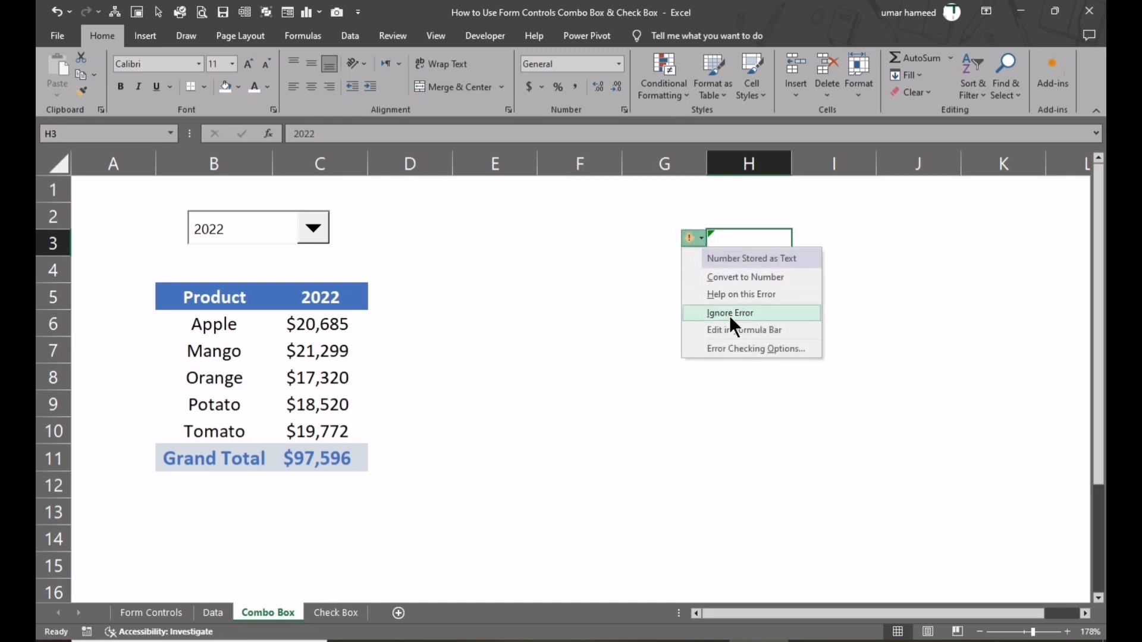
click(729, 313)
click(743, 265)
click(692, 264)
click(730, 339)
click(673, 397)
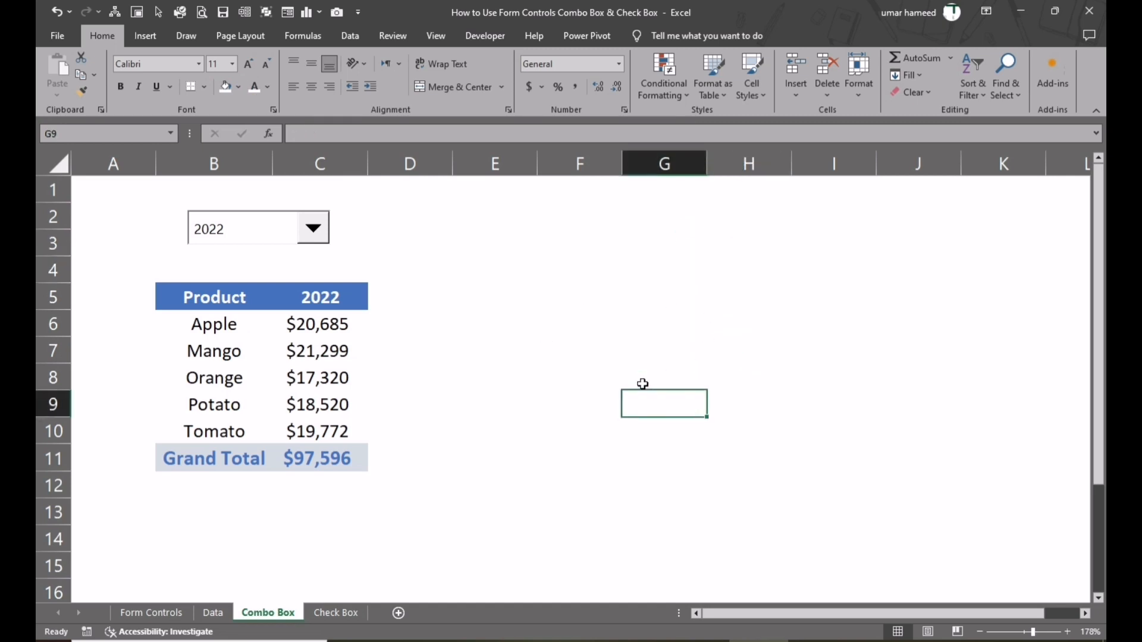
Insert a 3-D pie chart from the product table in B5:C11 on the Combo Box sheet.
drag(200, 294, 327, 452)
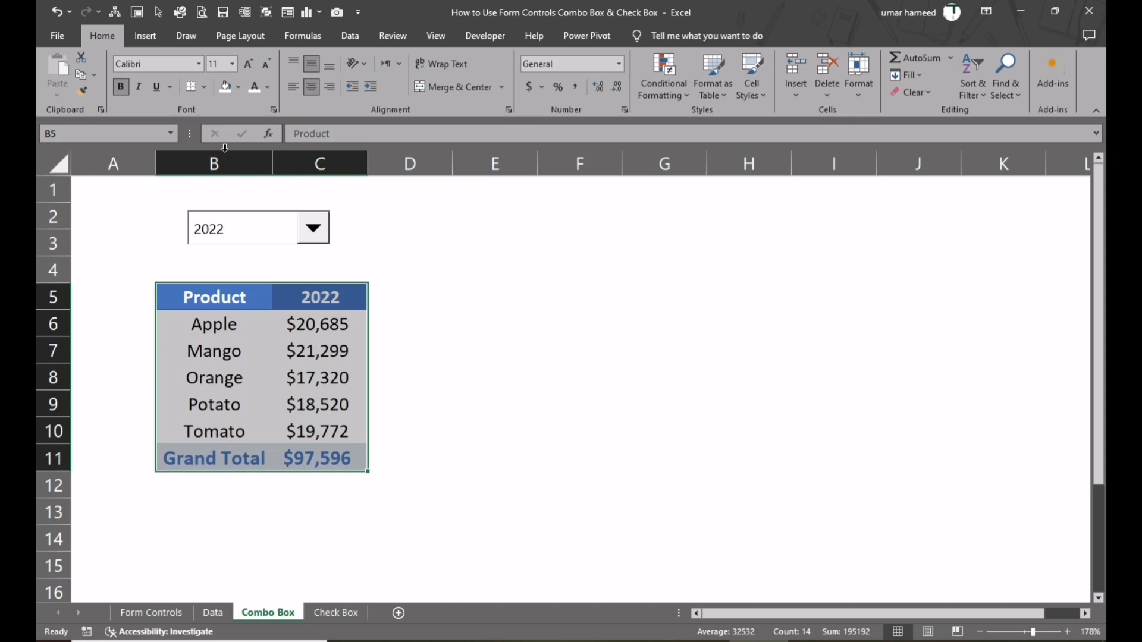
click(148, 36)
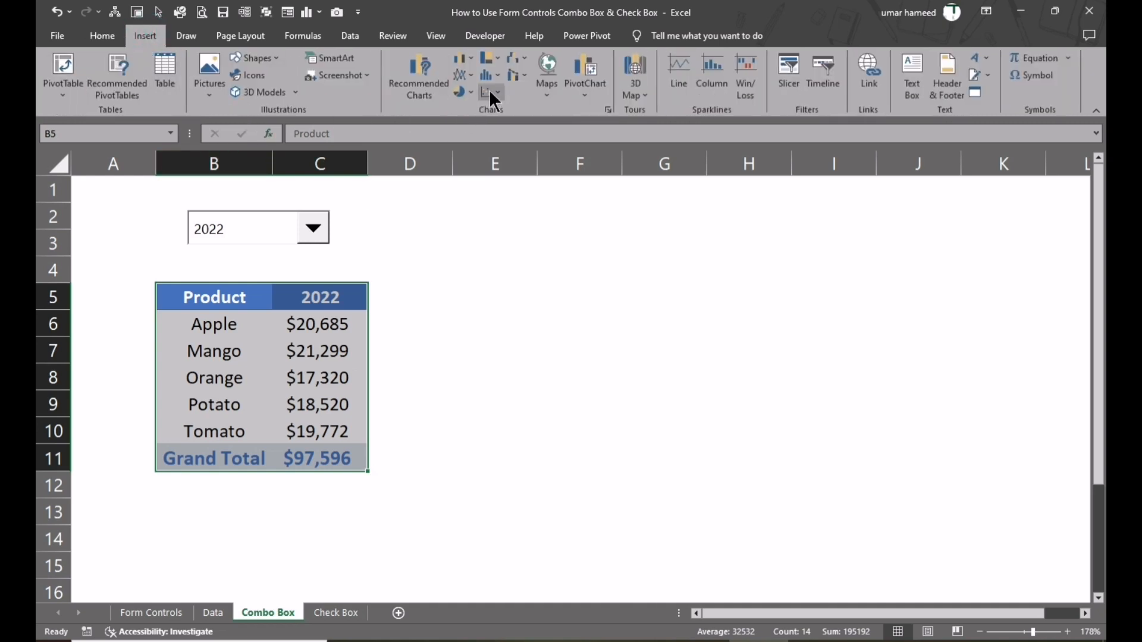
click(470, 92)
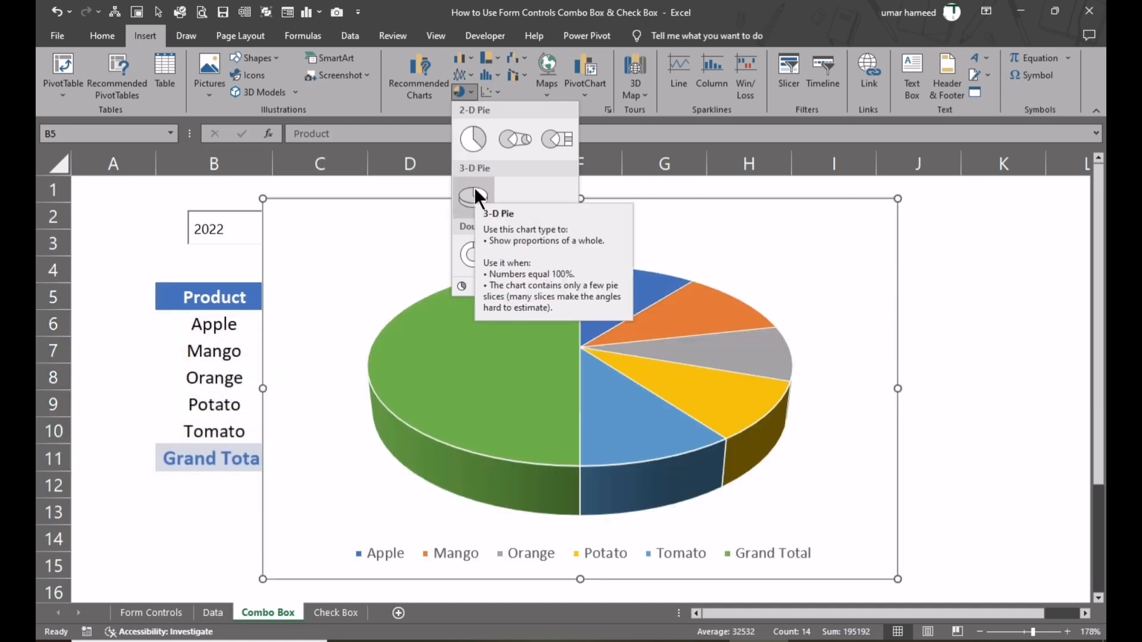
click(474, 188)
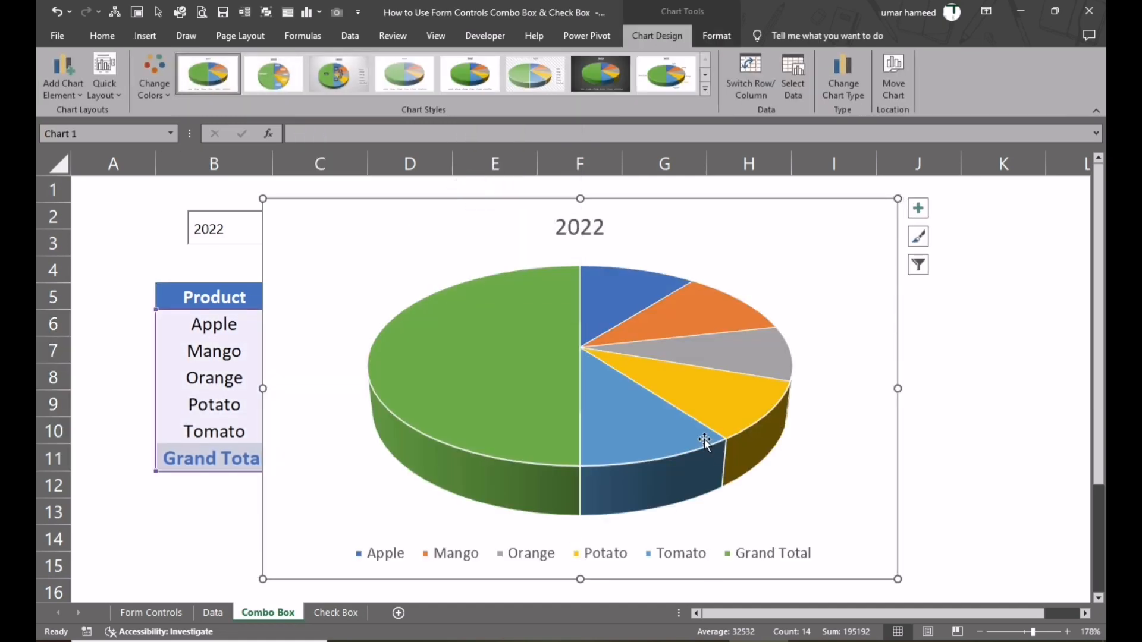
Exclude the Grand Total category from the pie chart's data and shrink the chart to fit beside the table.
right_click(625, 405)
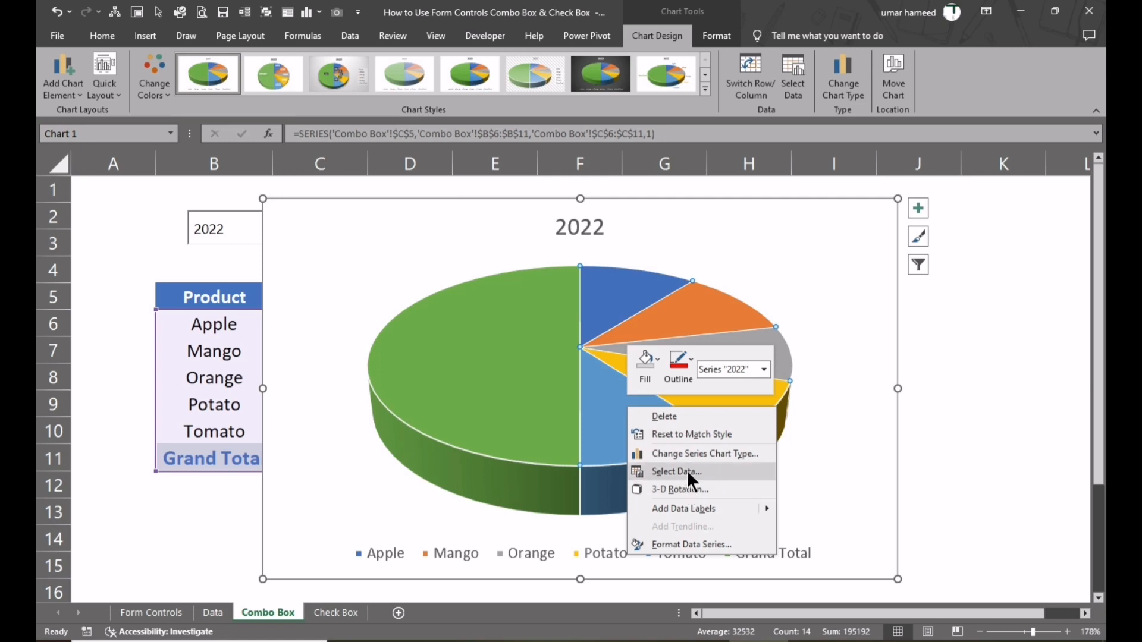
click(687, 470)
scroll(559, 395, down, 2)
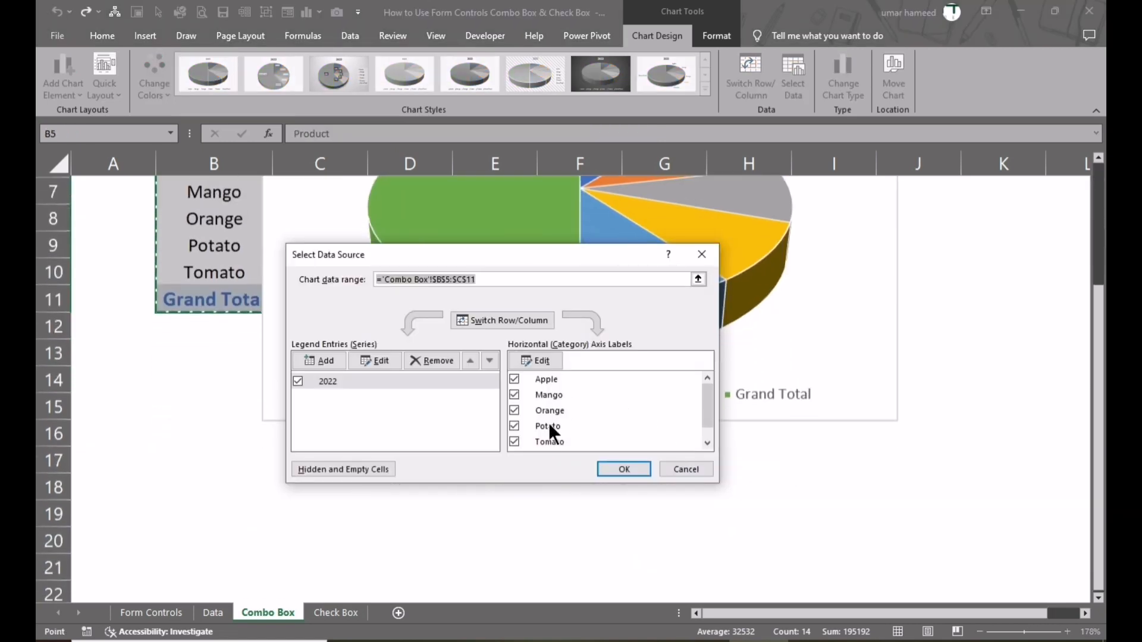
drag(705, 399, 704, 410)
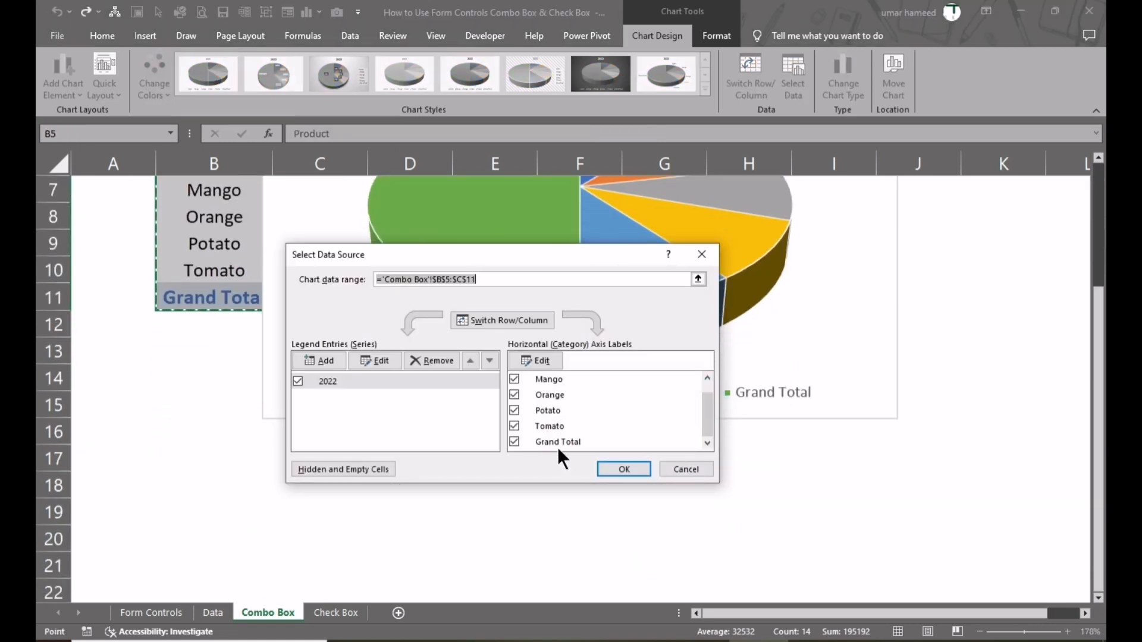
click(514, 441)
click(625, 469)
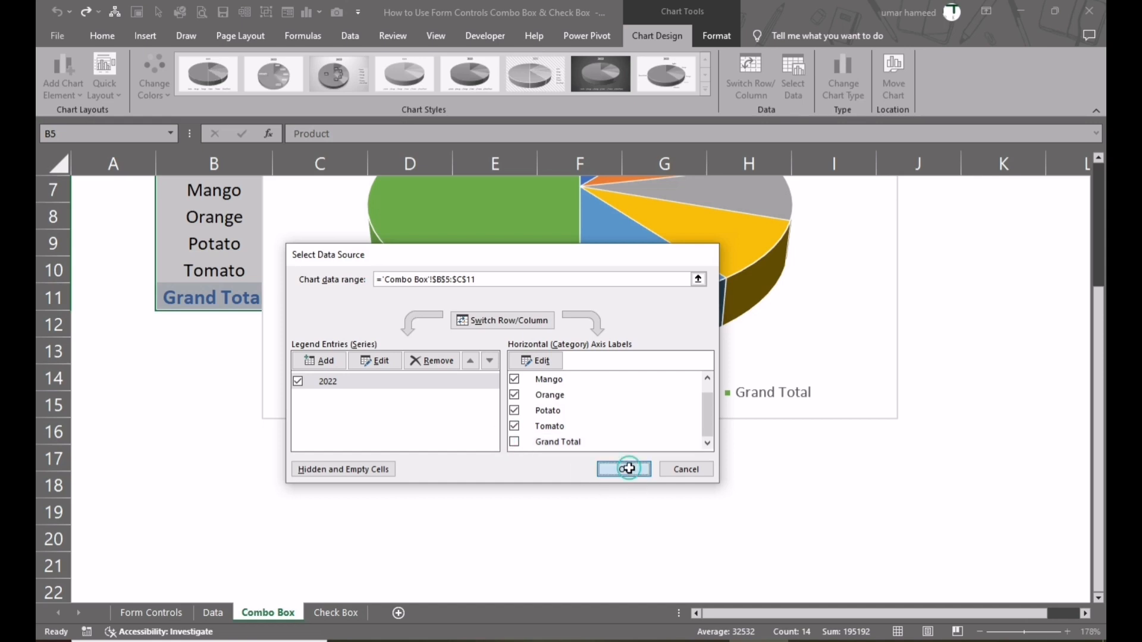
scroll(671, 458, up, 2)
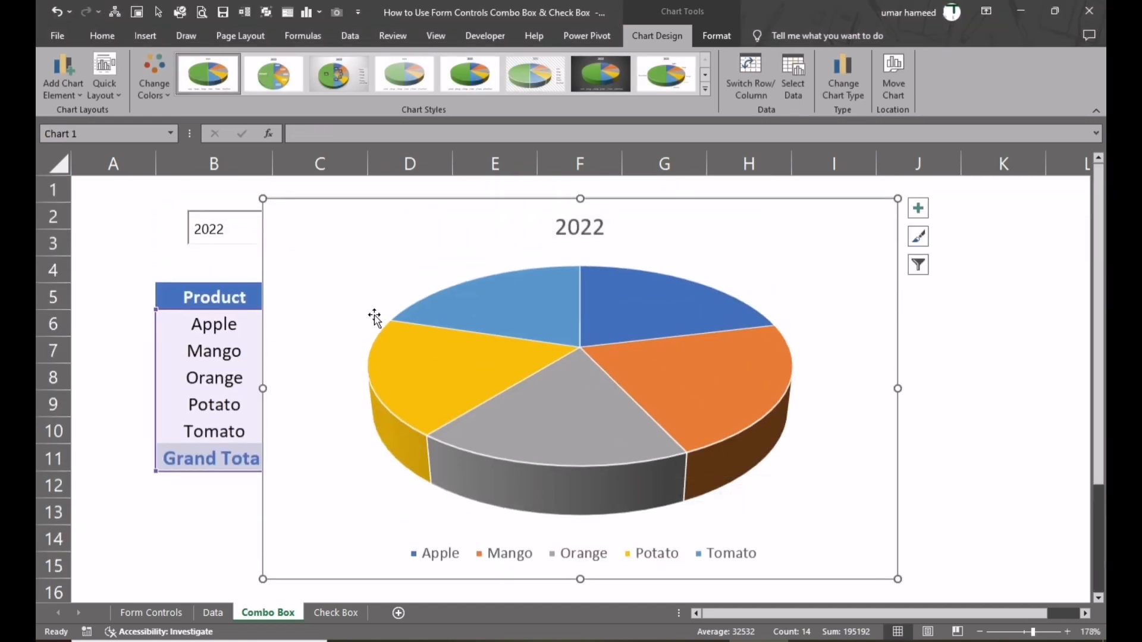
drag(262, 199, 276, 204)
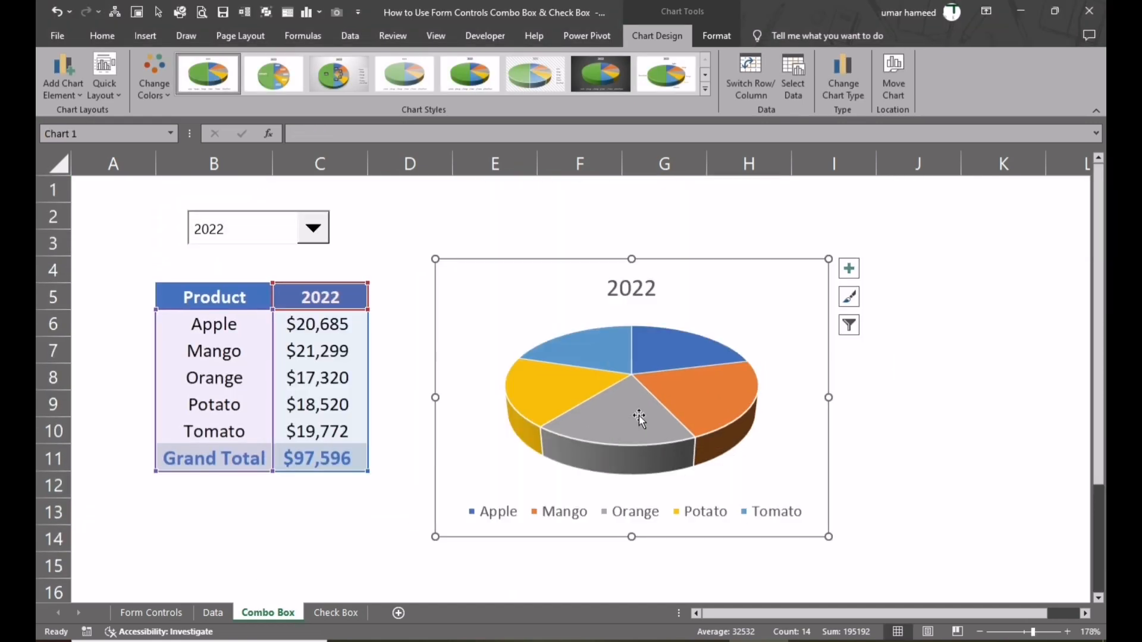
Add data labels to the pie slices showing the category name together with the value.
click(670, 355)
right_click(669, 354)
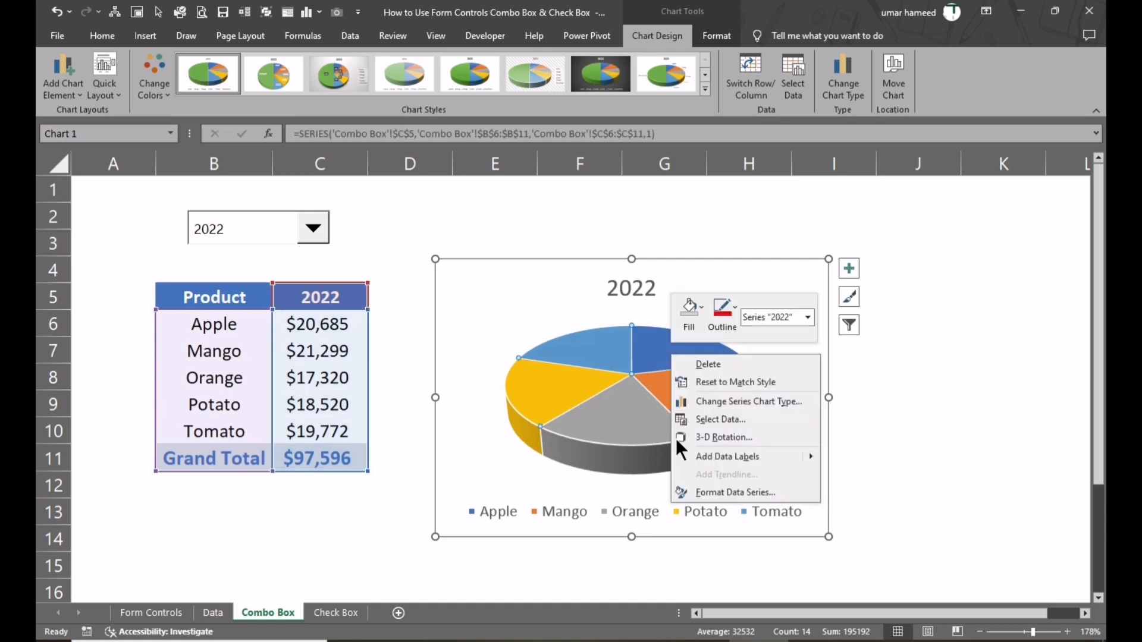
click(716, 455)
click(694, 394)
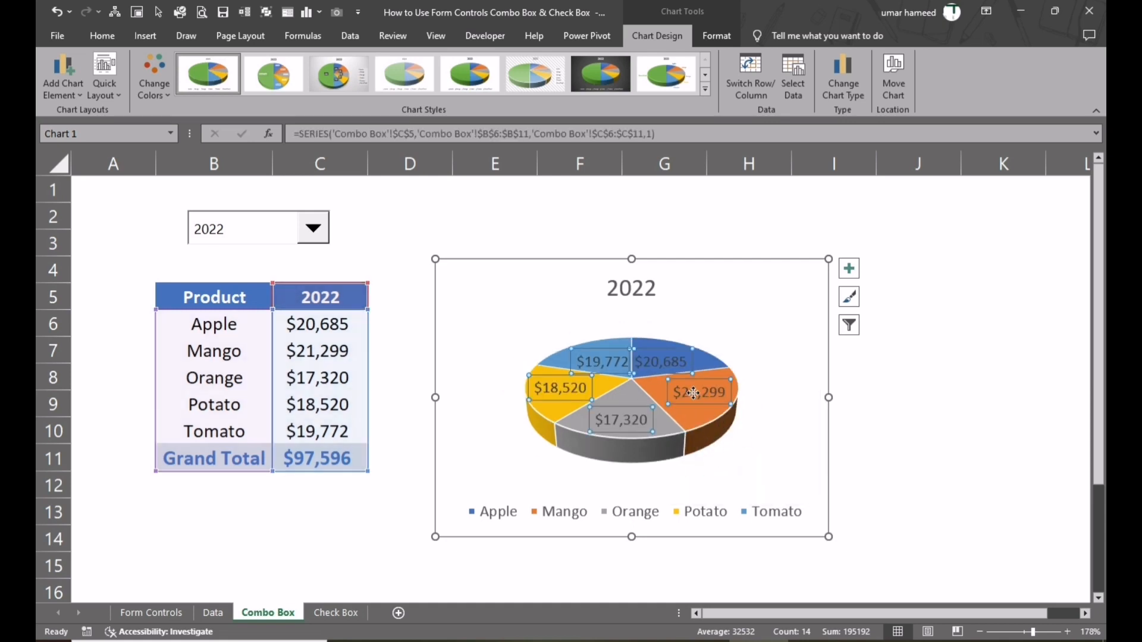
right_click(694, 393)
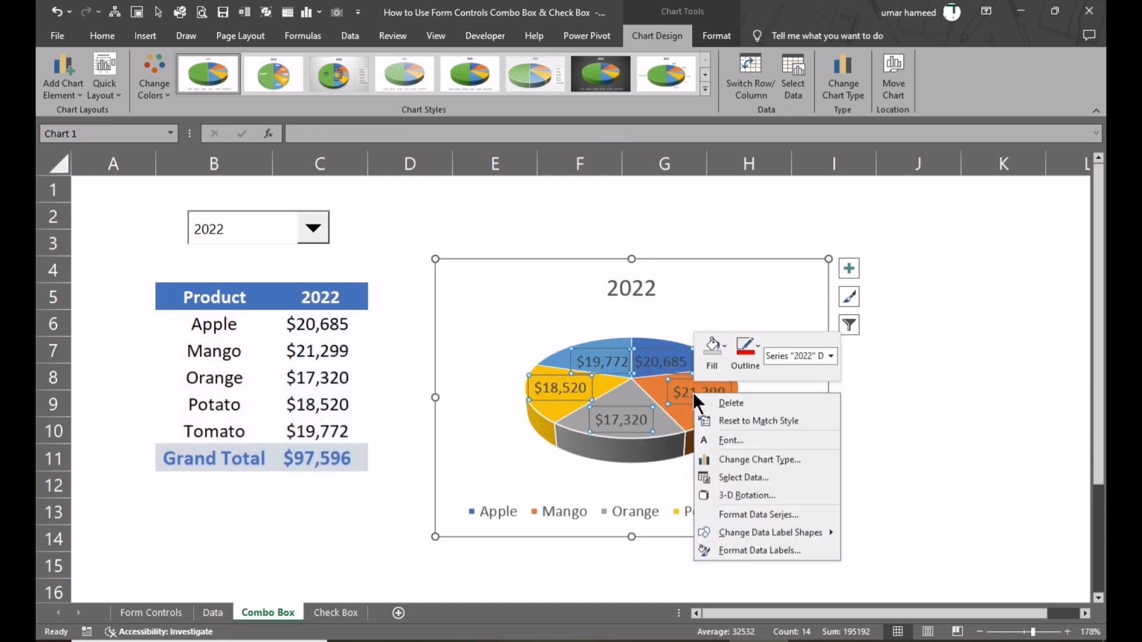
click(772, 549)
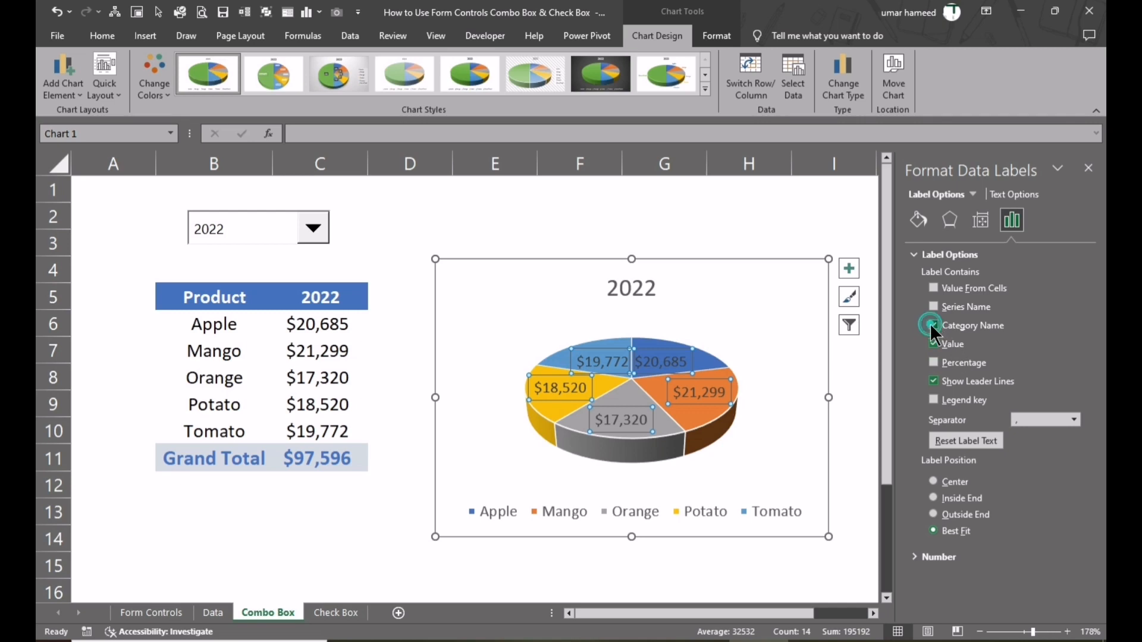
click(933, 325)
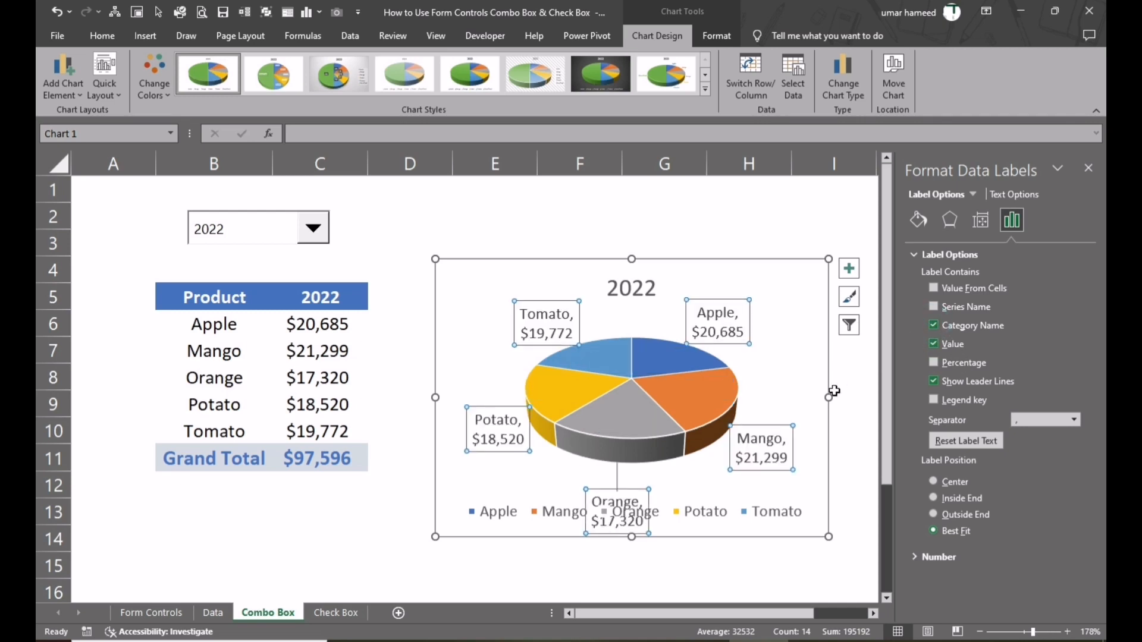
click(863, 400)
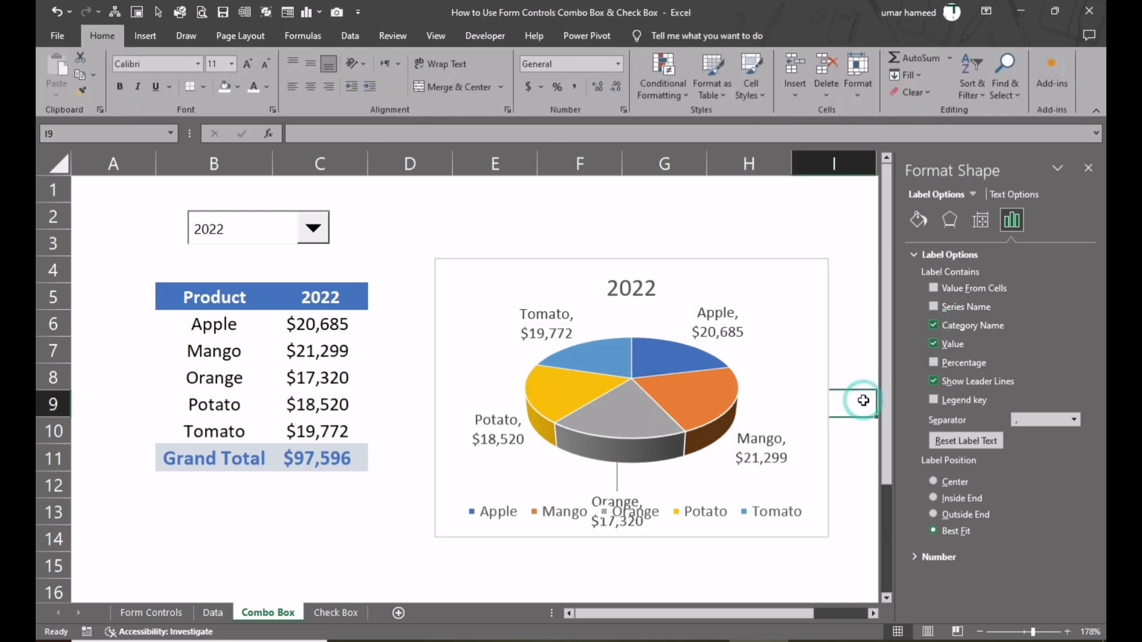
Delete the pie chart's legend.
click(775, 510)
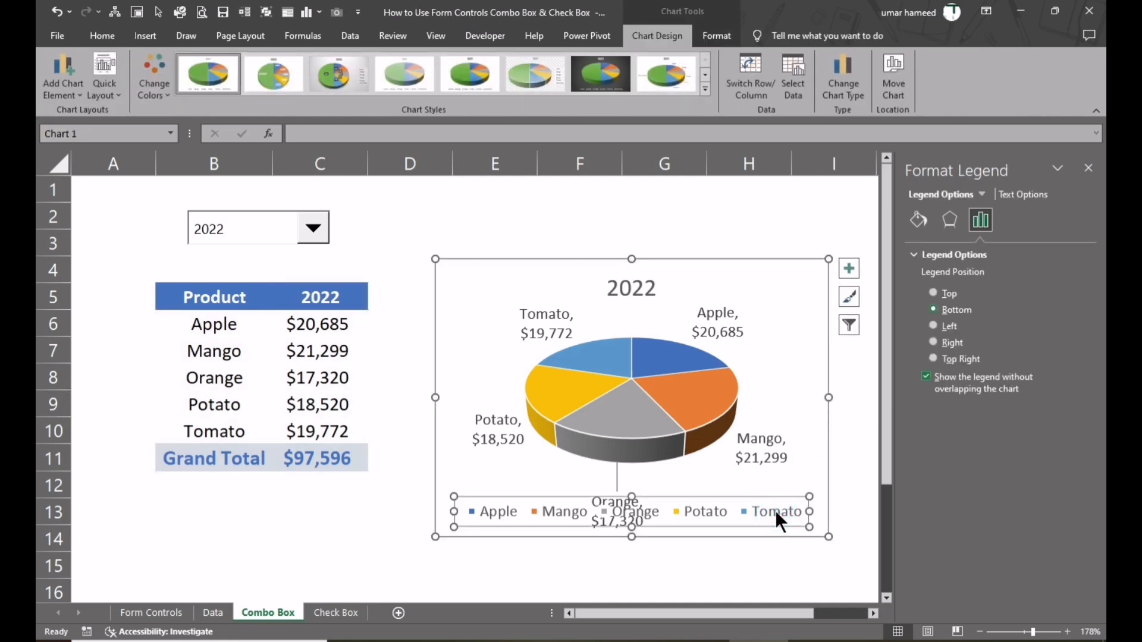
key(Delete)
click(580, 565)
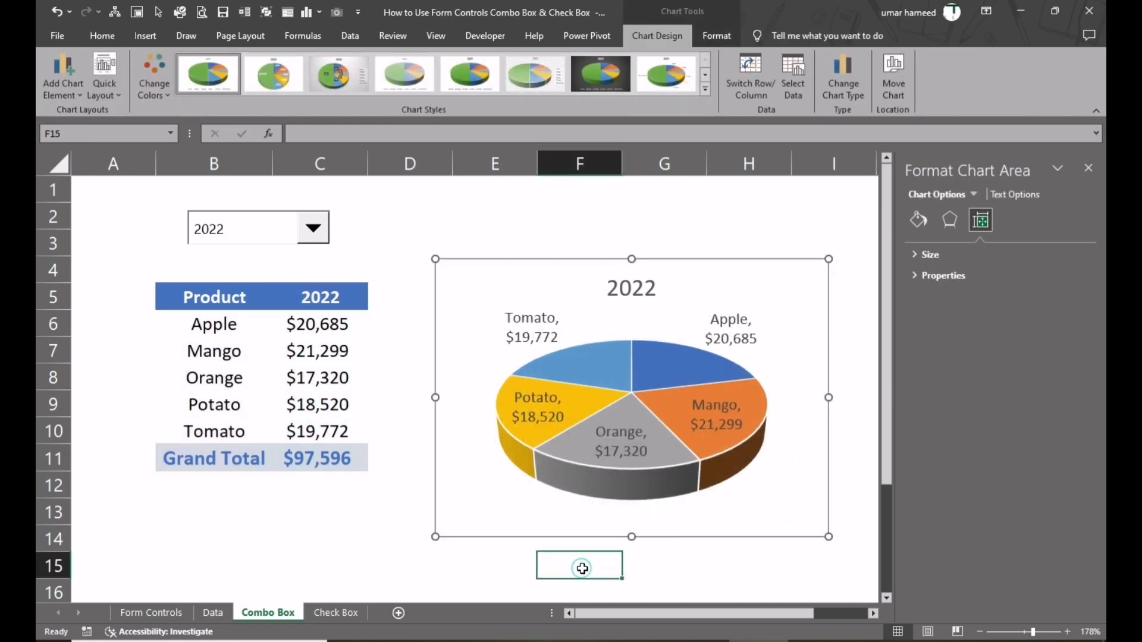
Format the chart area with no fill and no border line.
click(818, 279)
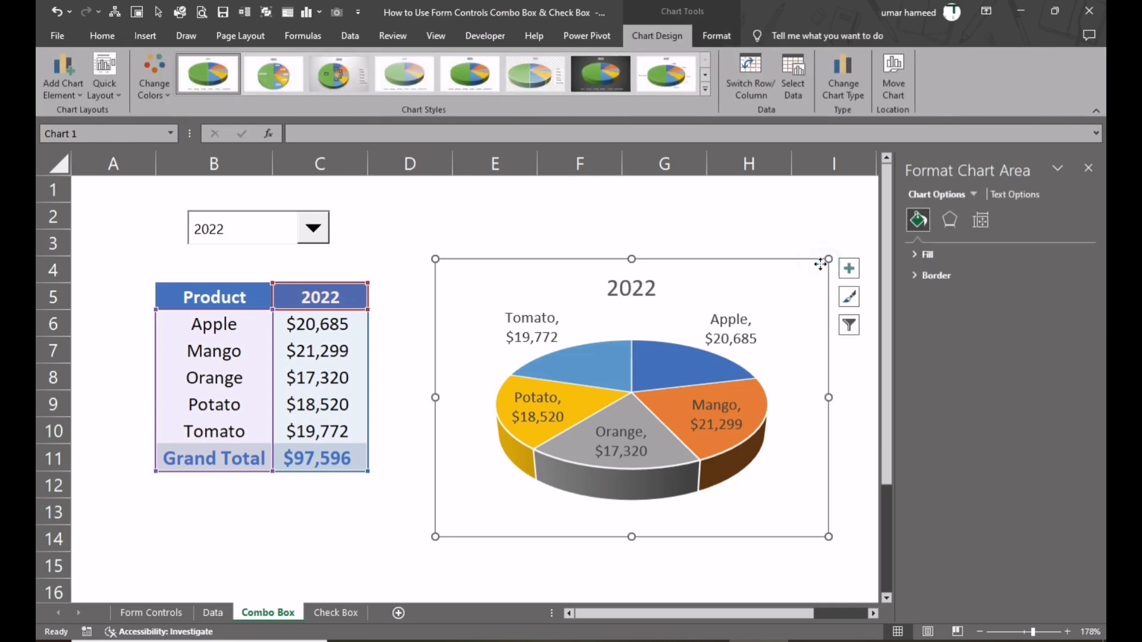
right_click(820, 259)
click(887, 606)
click(922, 255)
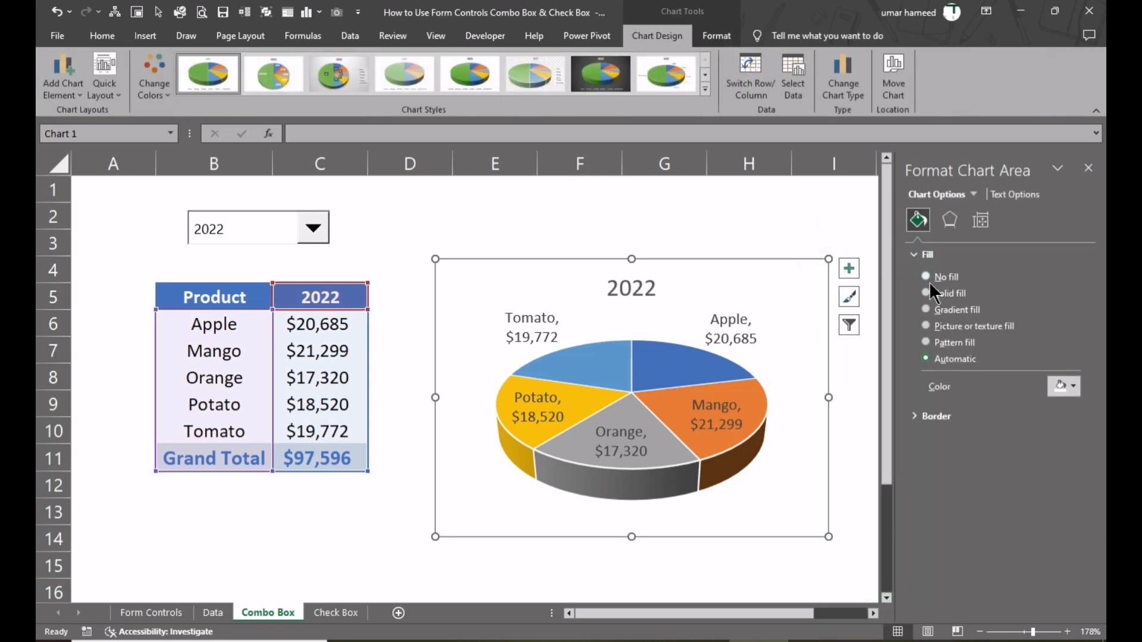
click(929, 282)
click(913, 388)
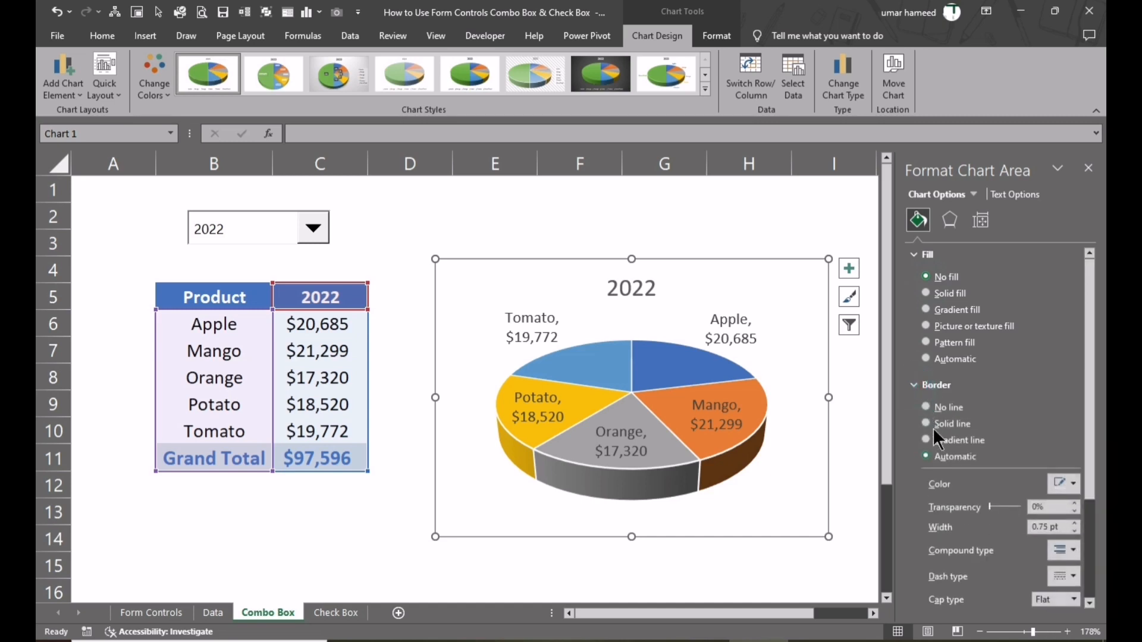
click(926, 408)
click(1088, 169)
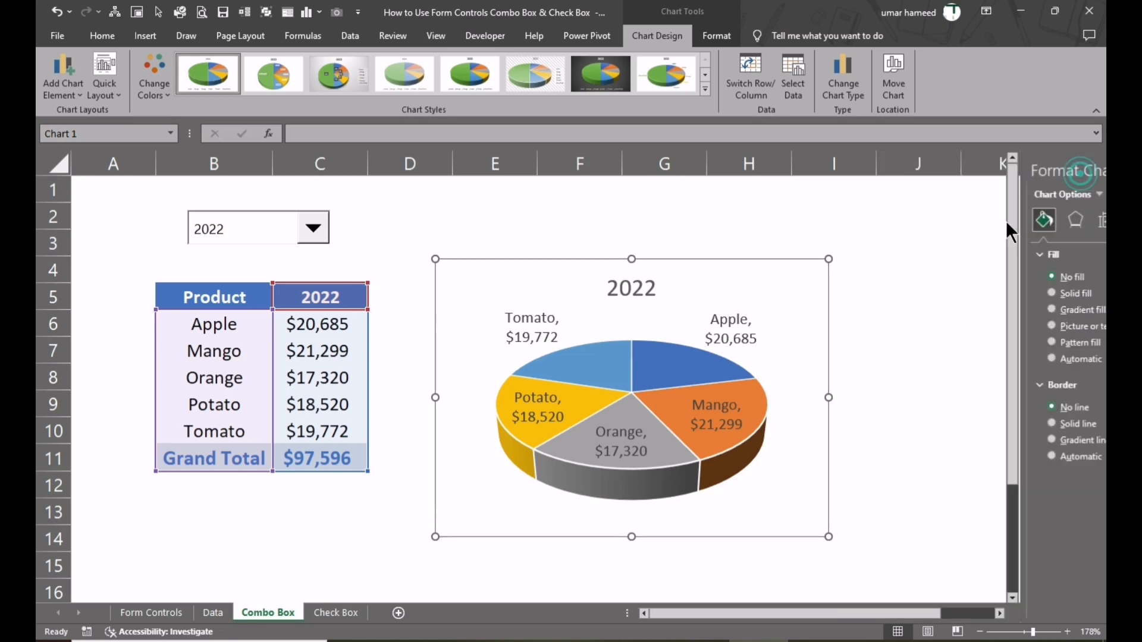
click(936, 315)
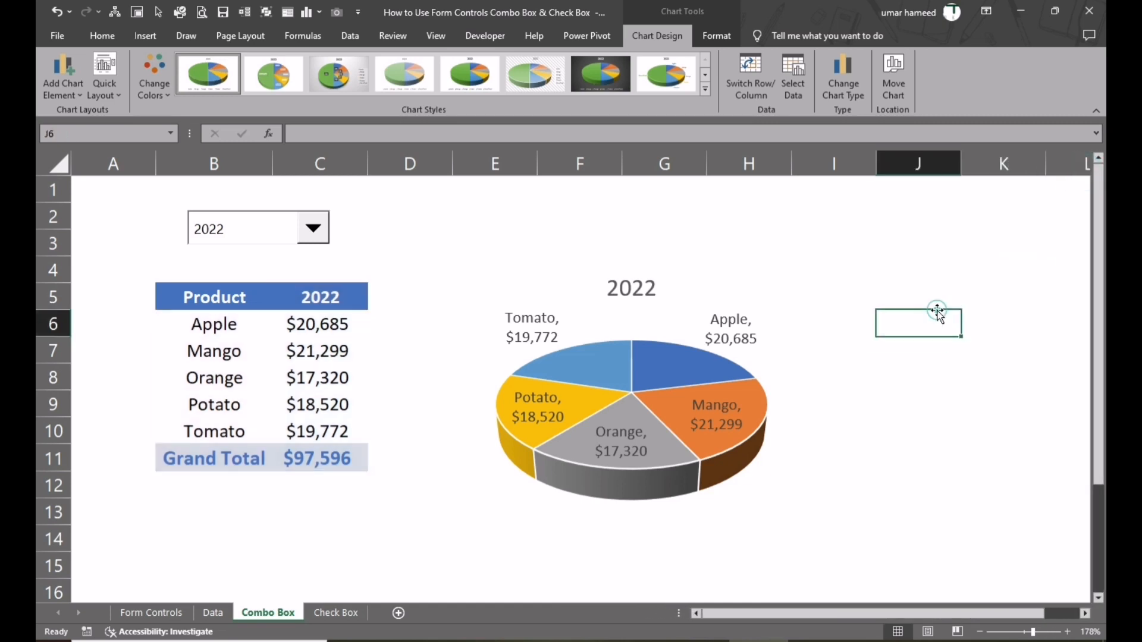
Test the pie chart by choosing 2021, 2022 and finally 2023 in the combo box.
click(322, 237)
click(255, 257)
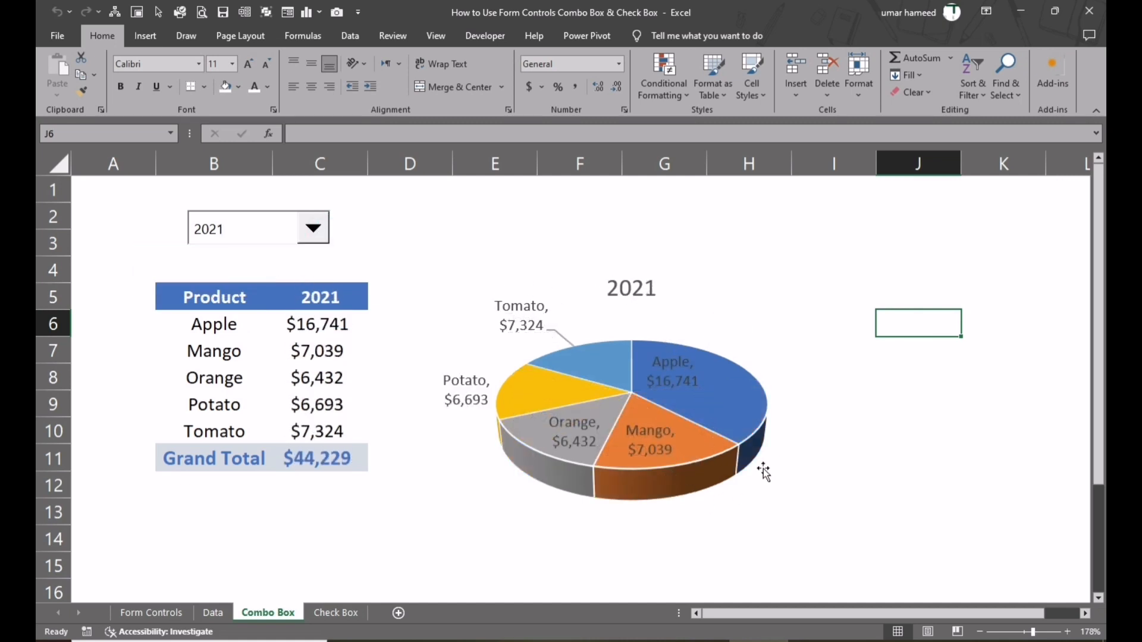
click(316, 231)
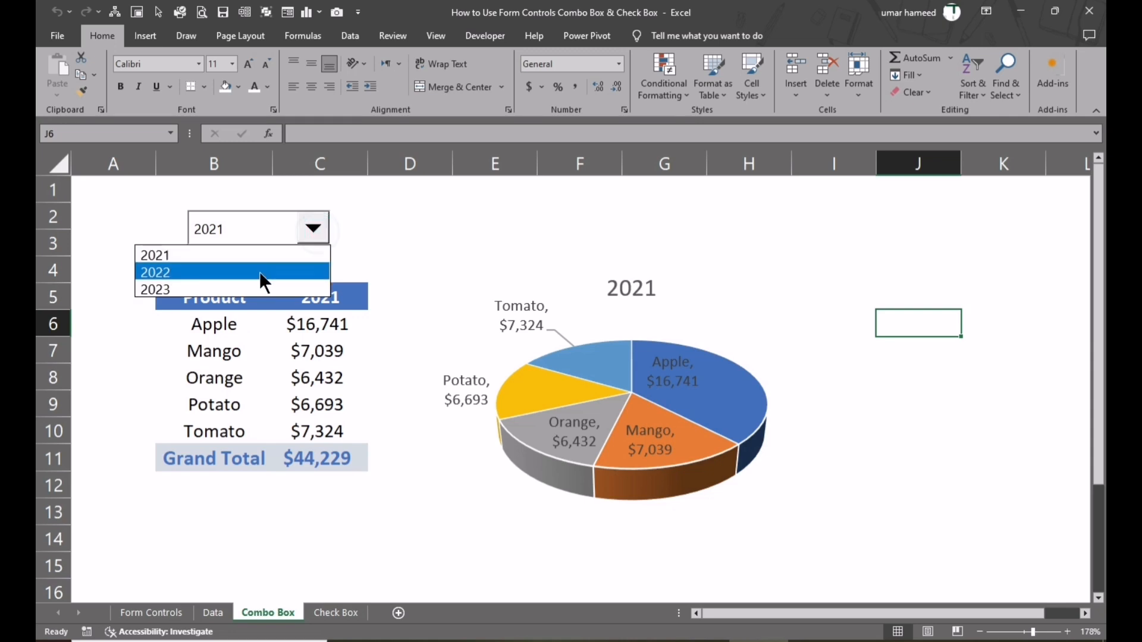
click(257, 273)
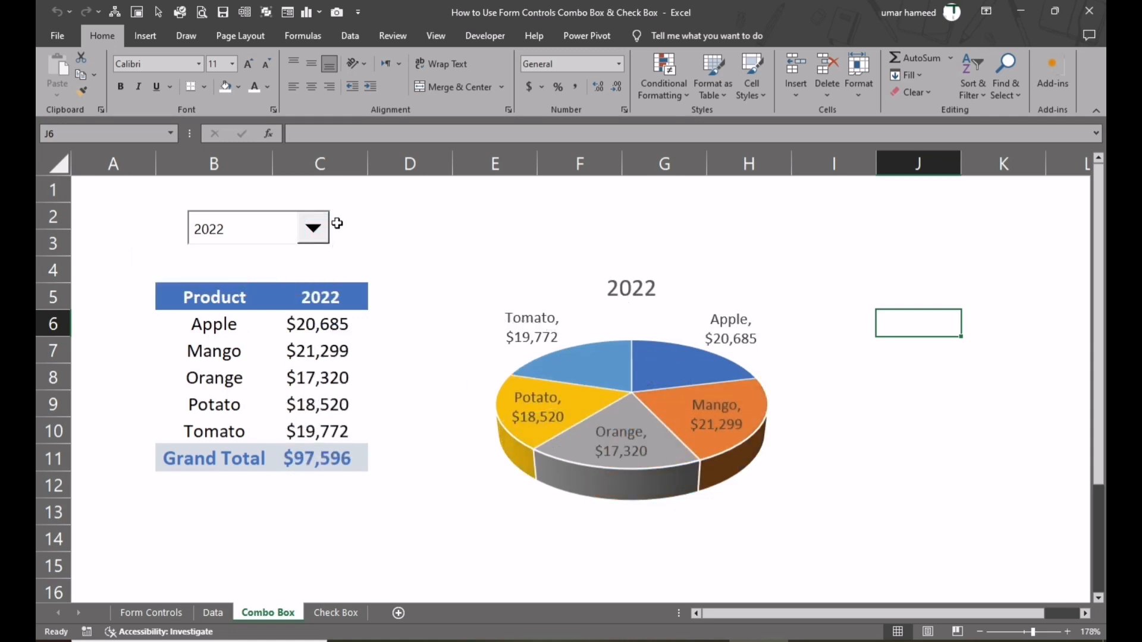
click(314, 224)
click(156, 288)
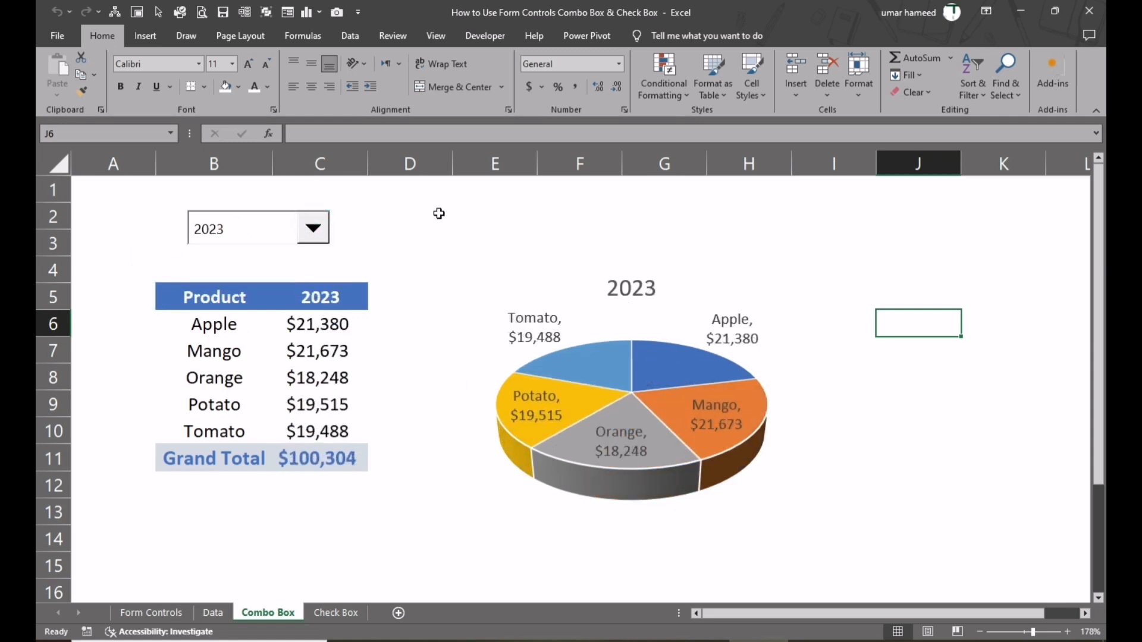
Try the Outside End and Center label positions, settle on Inside End, and make the data labels' text bold white.
click(746, 327)
right_click(744, 325)
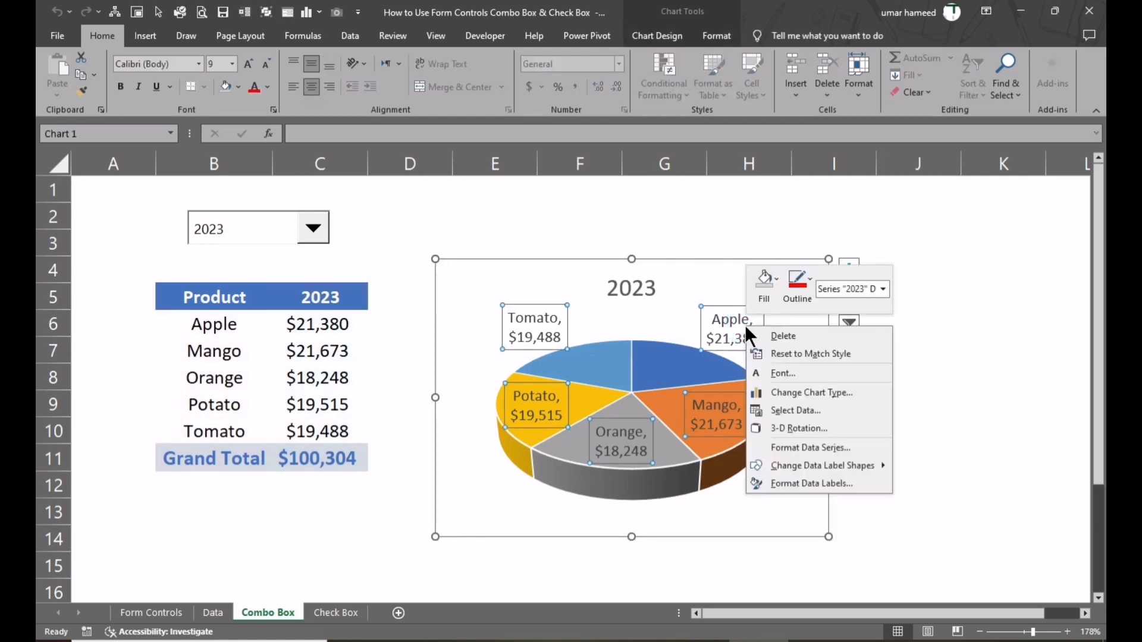
click(798, 482)
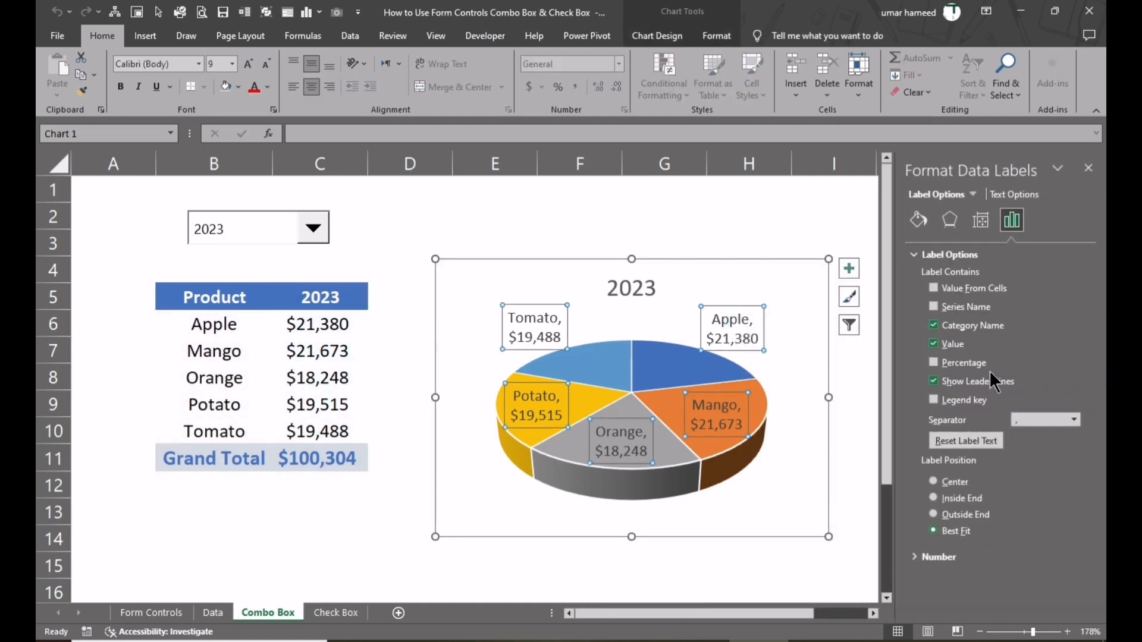
click(933, 515)
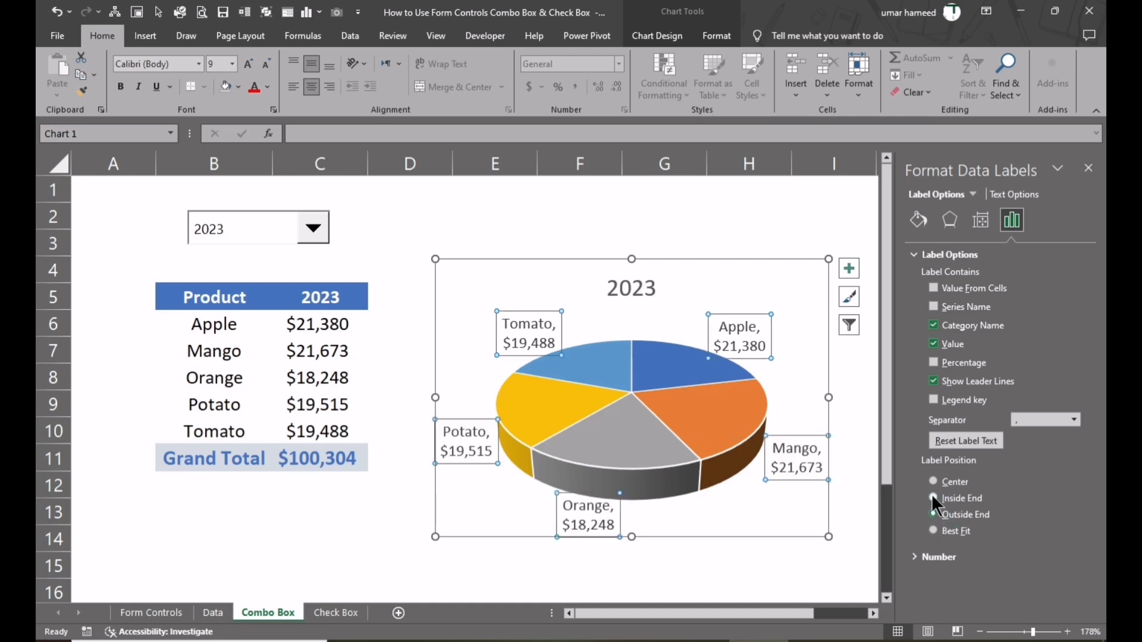
click(933, 498)
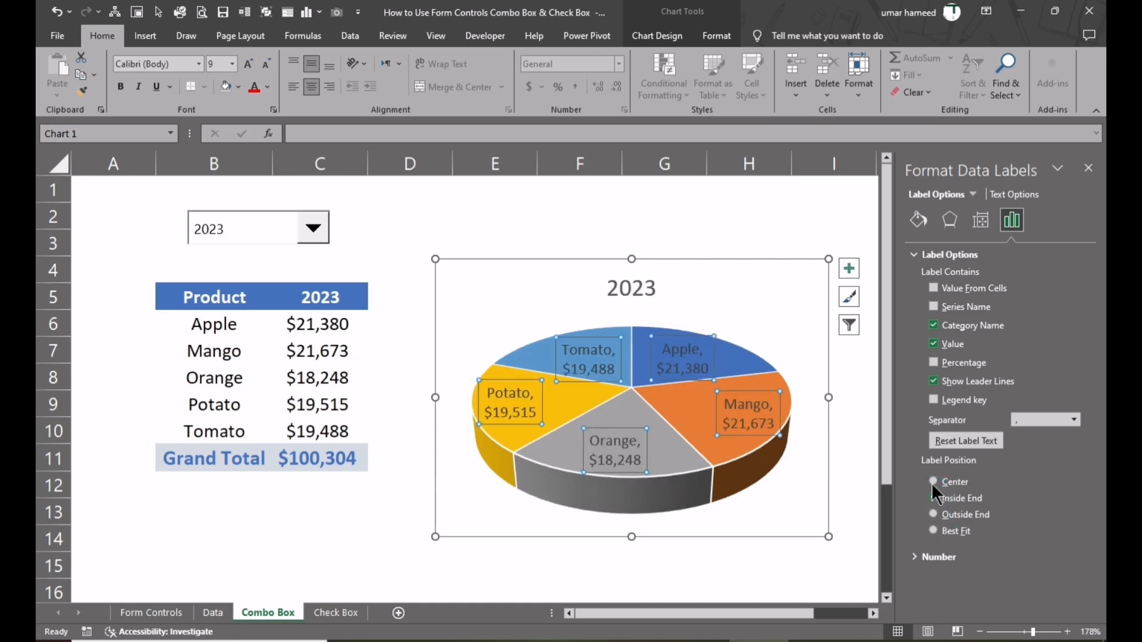
click(933, 482)
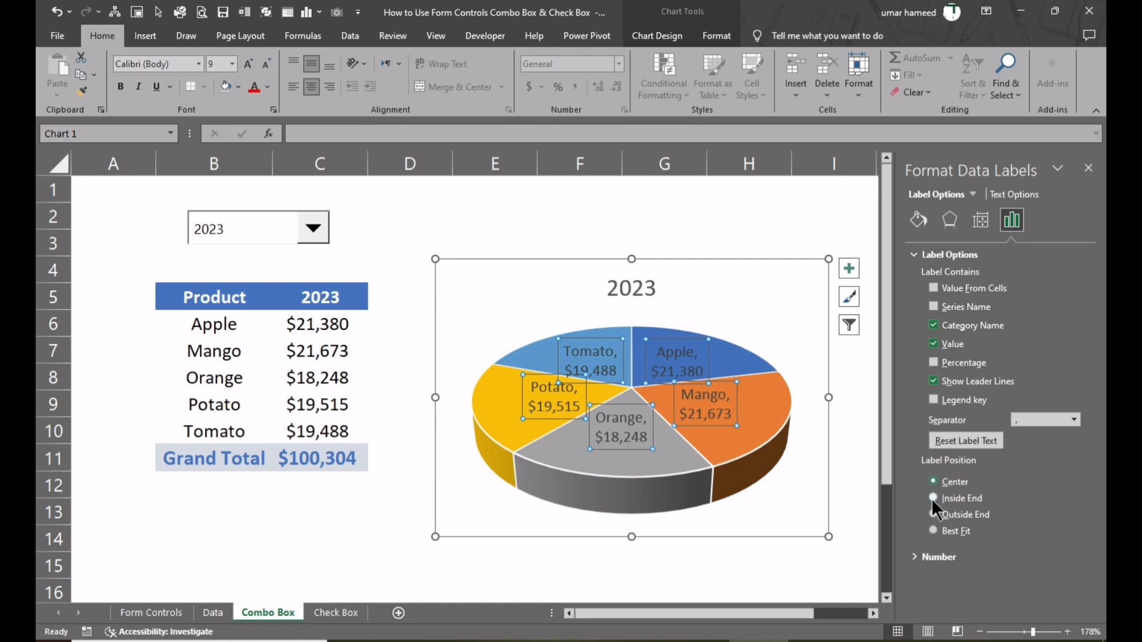
click(932, 498)
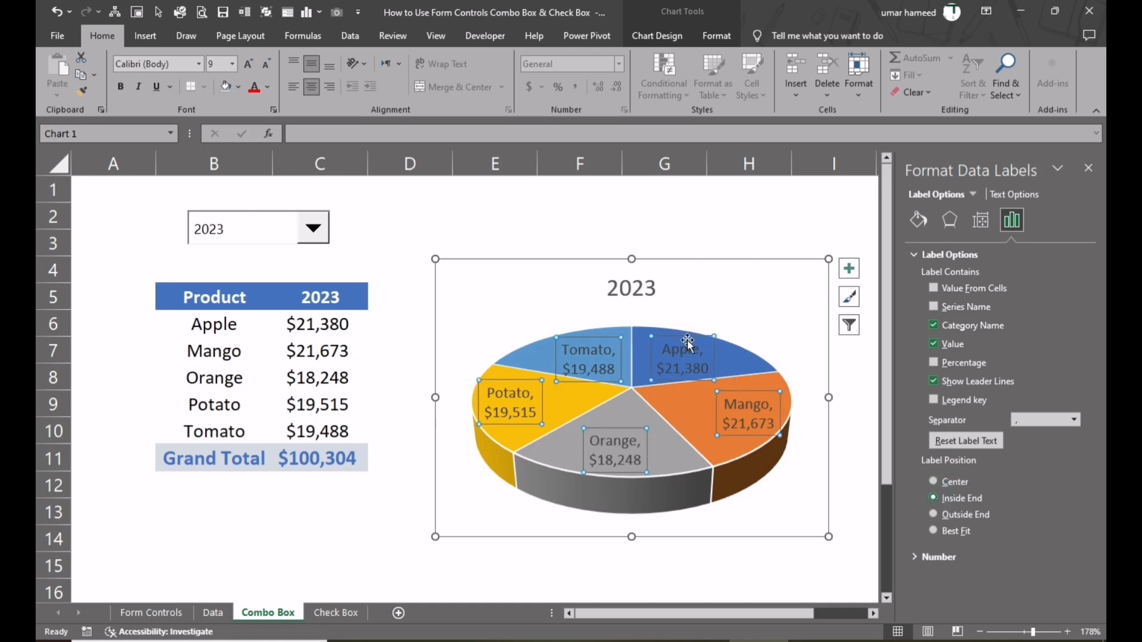
click(268, 86)
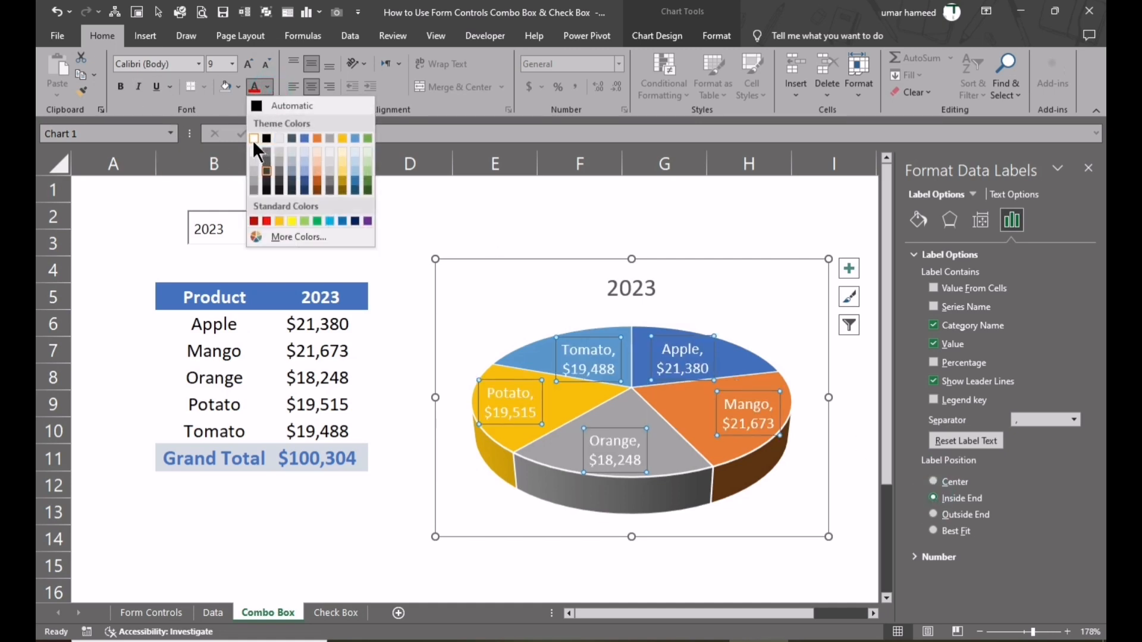
click(253, 140)
Format the pie chart's title as bold white 16-point text on a blue fill.
click(616, 273)
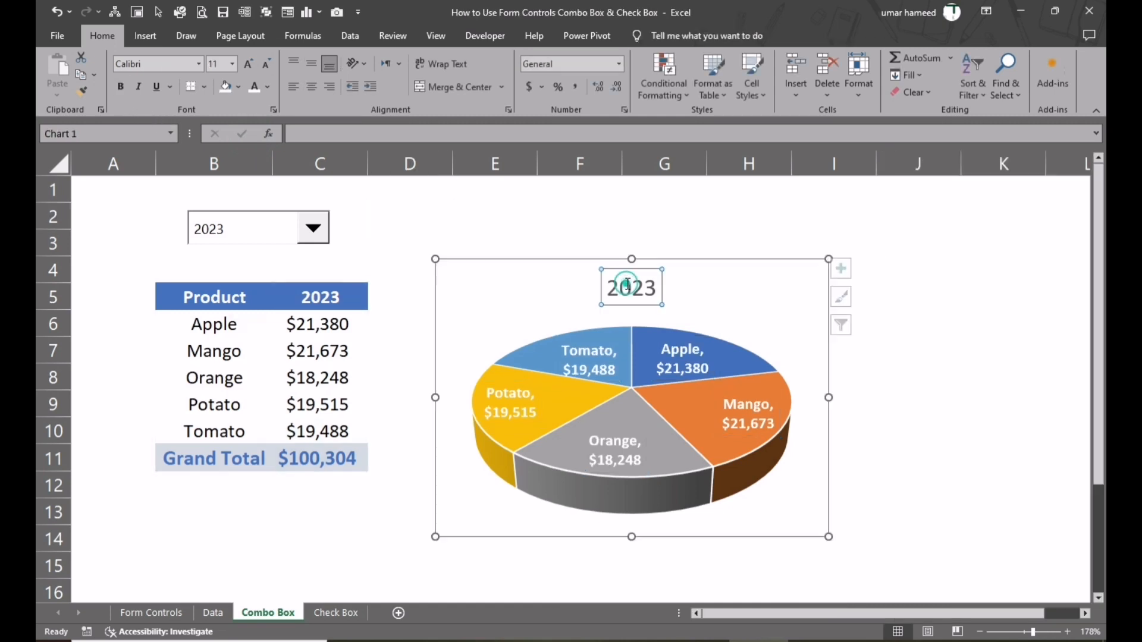
click(615, 271)
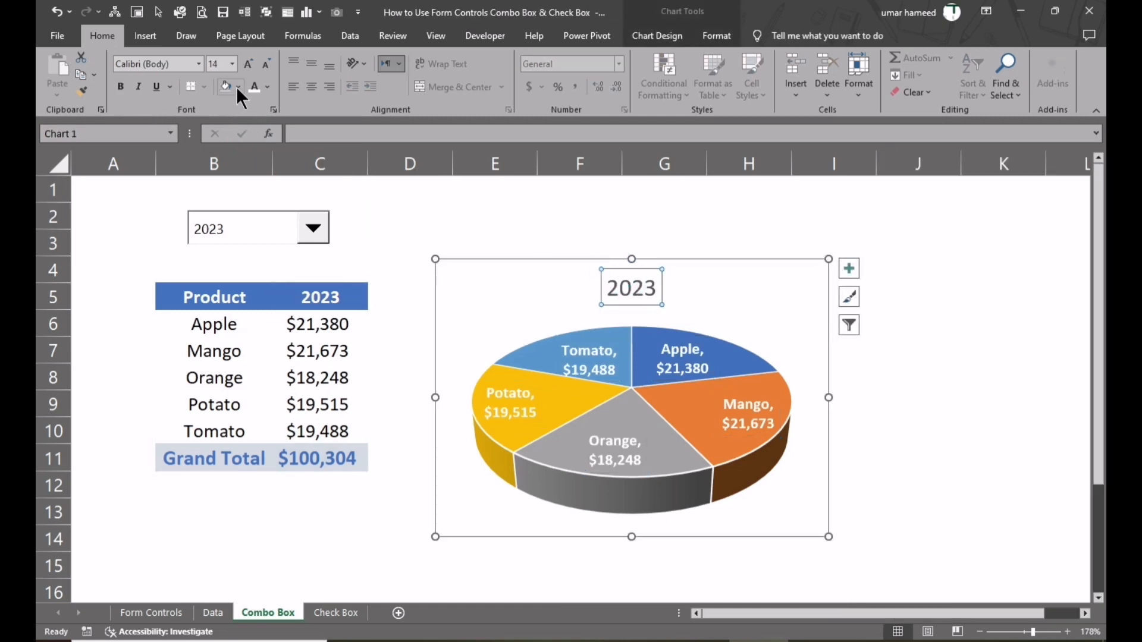
click(254, 87)
click(239, 86)
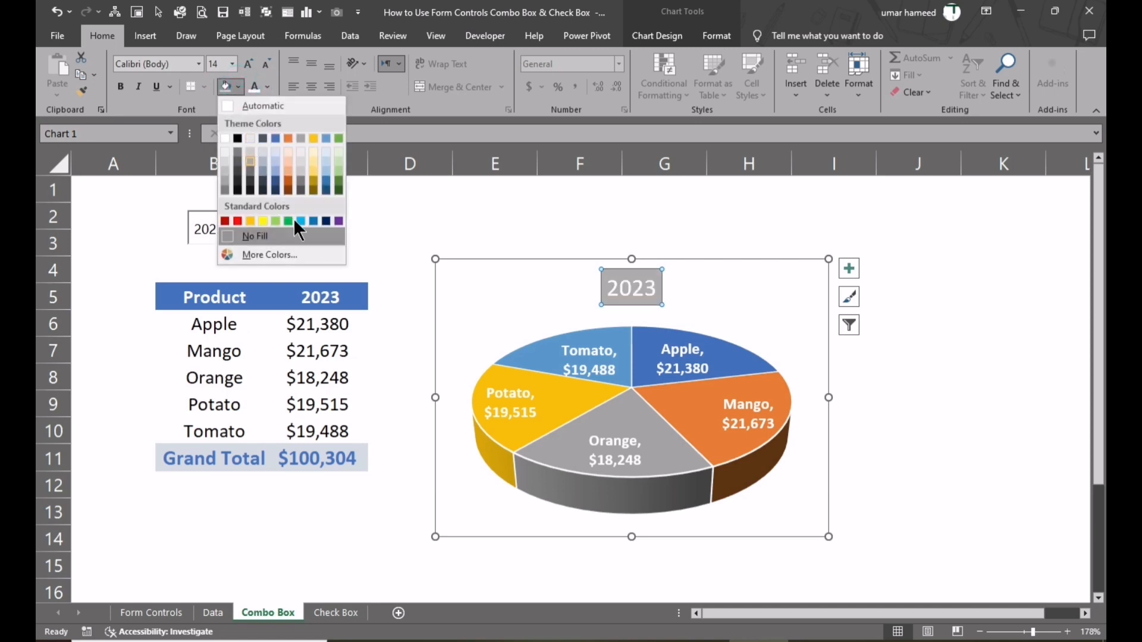
click(274, 138)
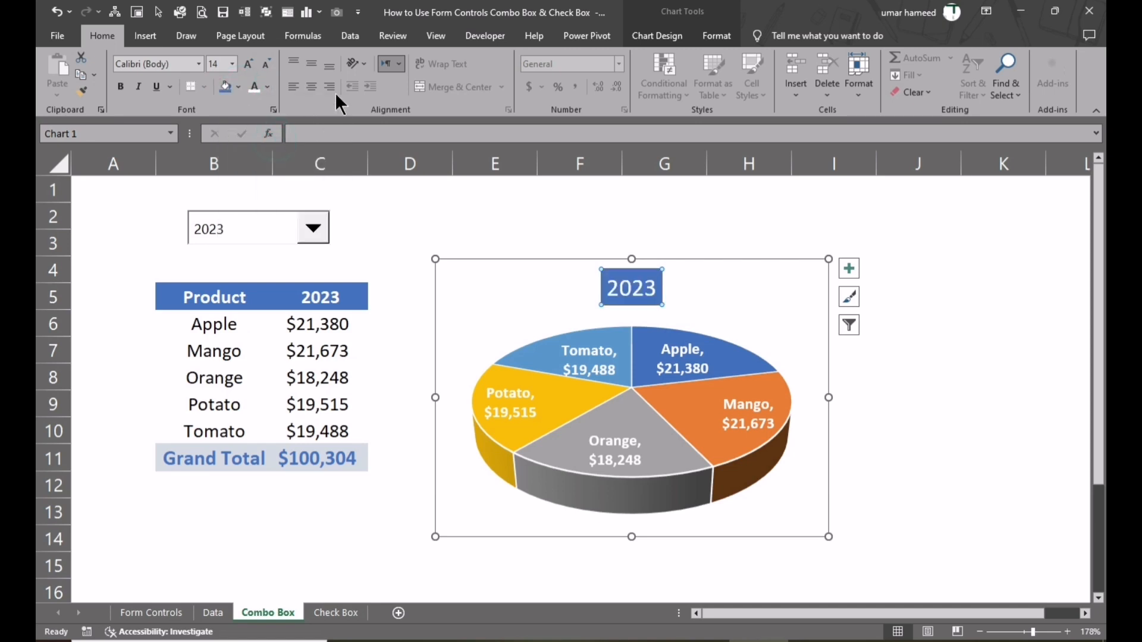
click(252, 64)
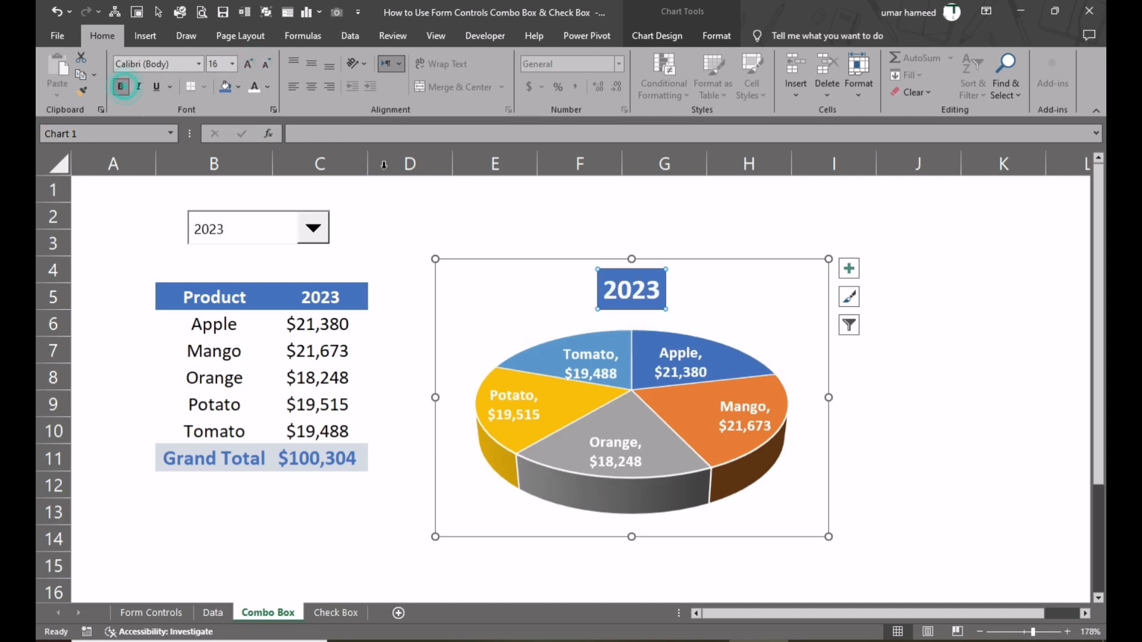
click(963, 330)
click(314, 229)
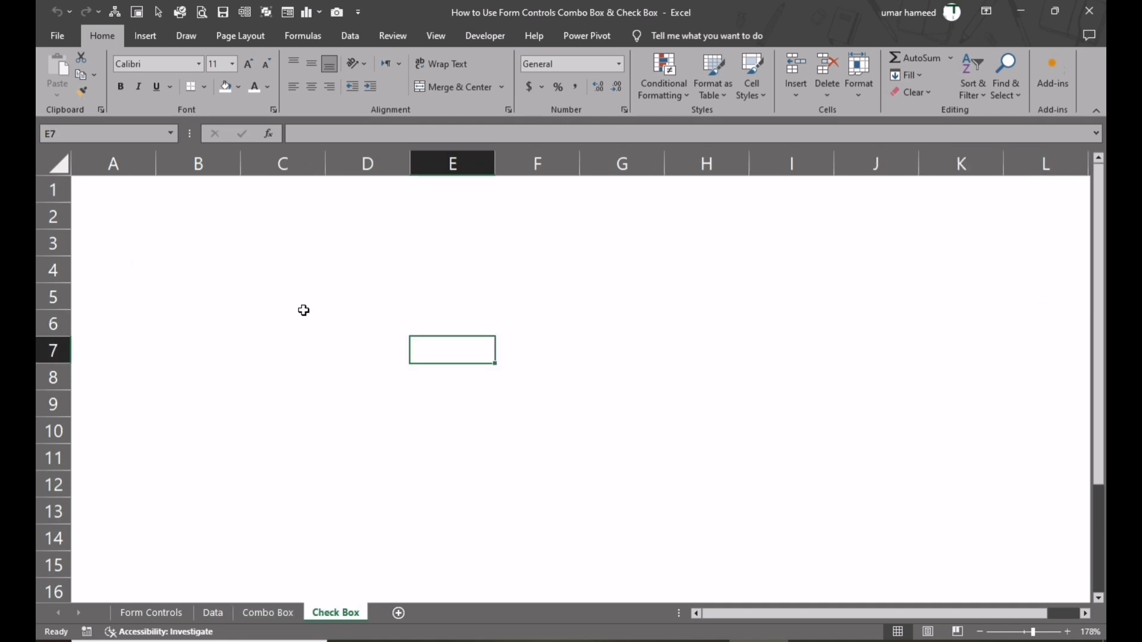
Copy the product table A3:E9 from the Data sheet to cell A4 of the Check Box sheet.
click(302, 312)
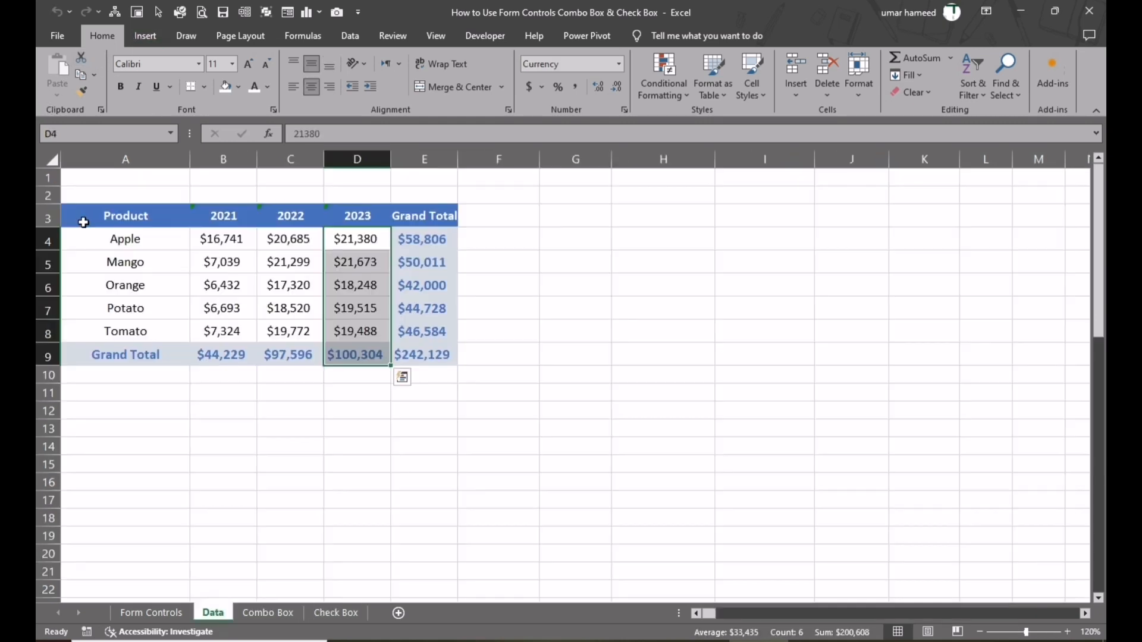
drag(125, 215, 408, 354)
right_click(415, 360)
click(447, 290)
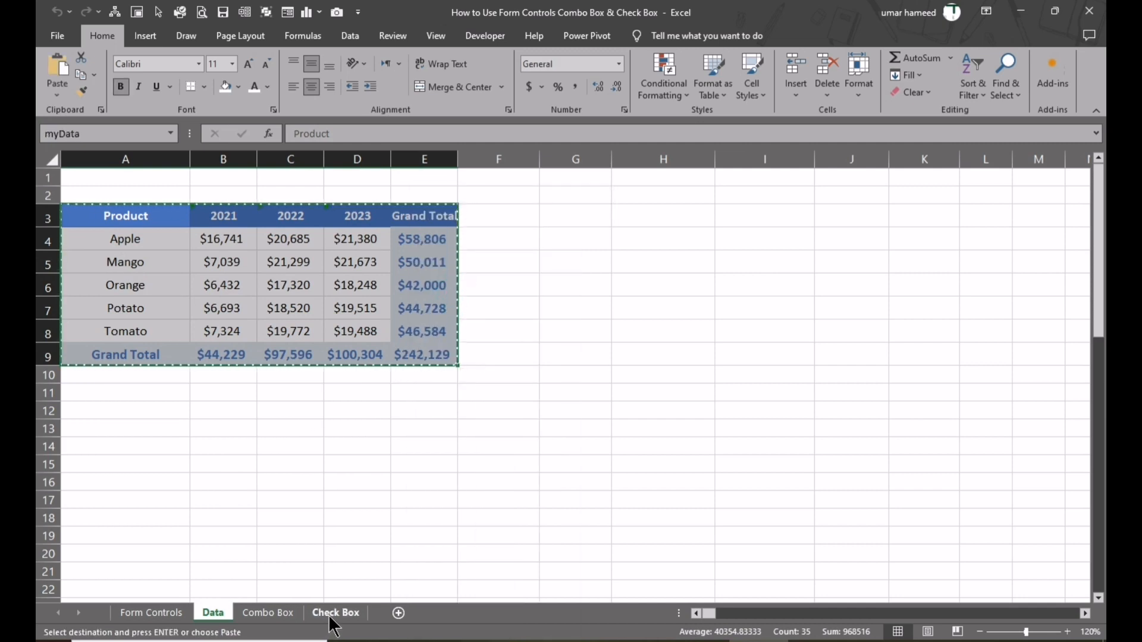
click(336, 612)
click(128, 272)
key(ctrl+alt+v)
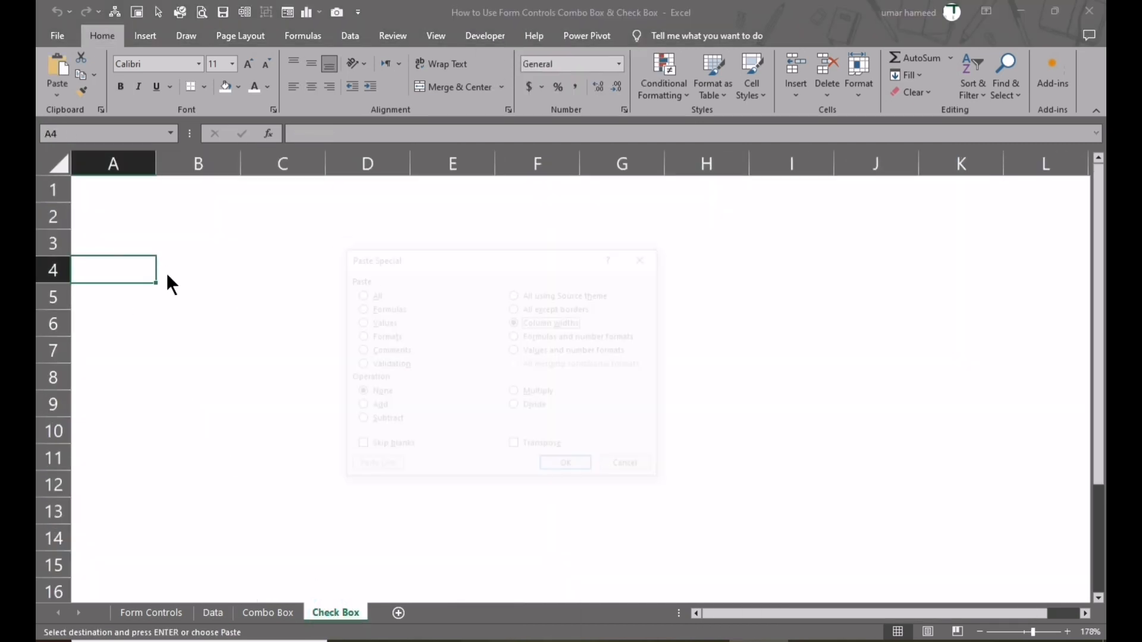
key(Return)
key(ctrl+v)
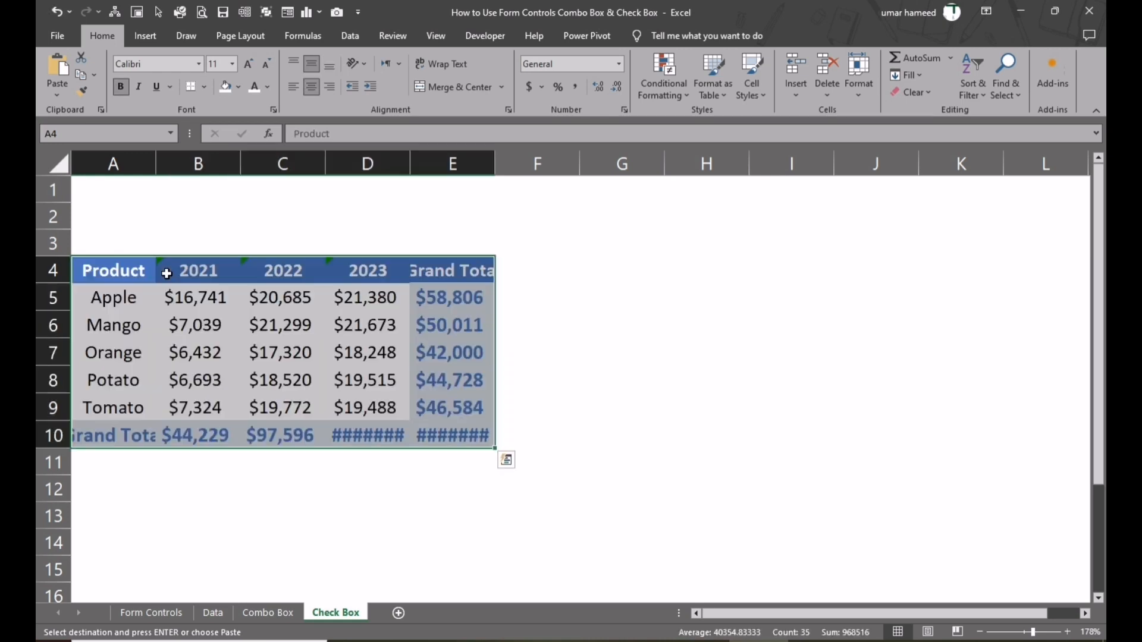
Remove the Grand Total row and column from the pasted table and clear the sales values in B5:D9.
click(351, 375)
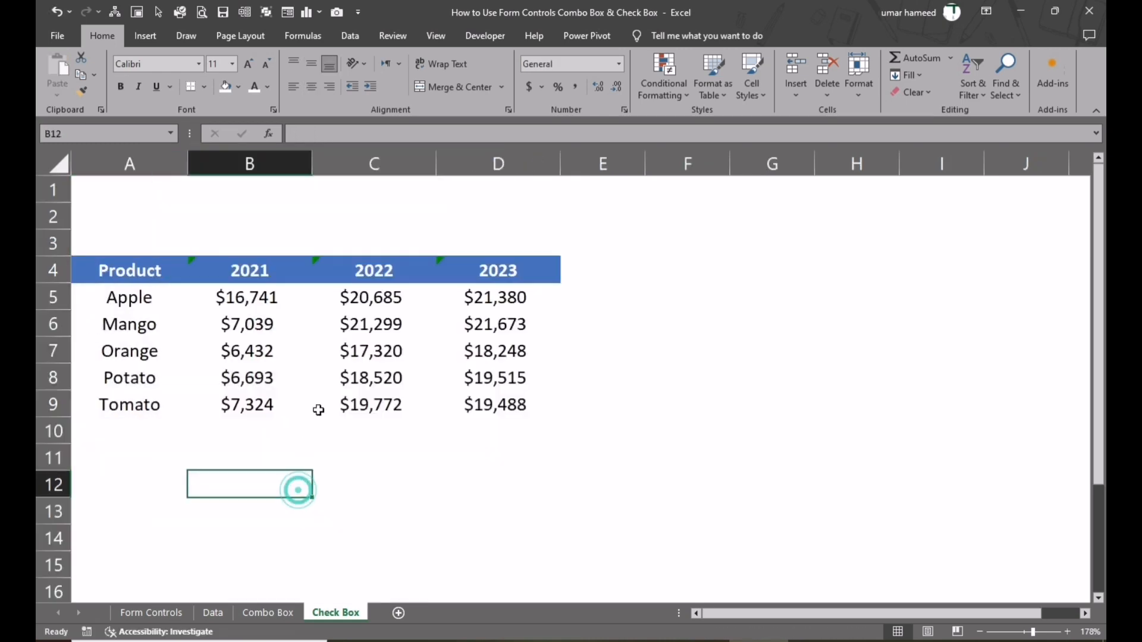
drag(246, 297, 484, 405)
key(Delete)
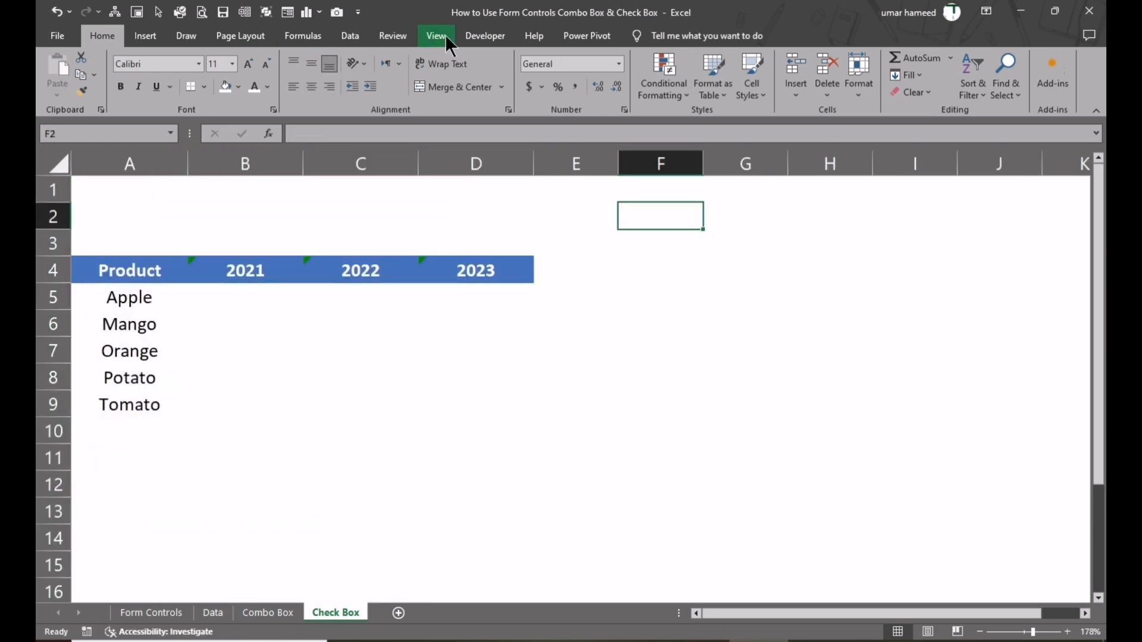
Insert a form control check box near cell F2 and place two copies of it in a row beside it.
click(482, 36)
click(358, 91)
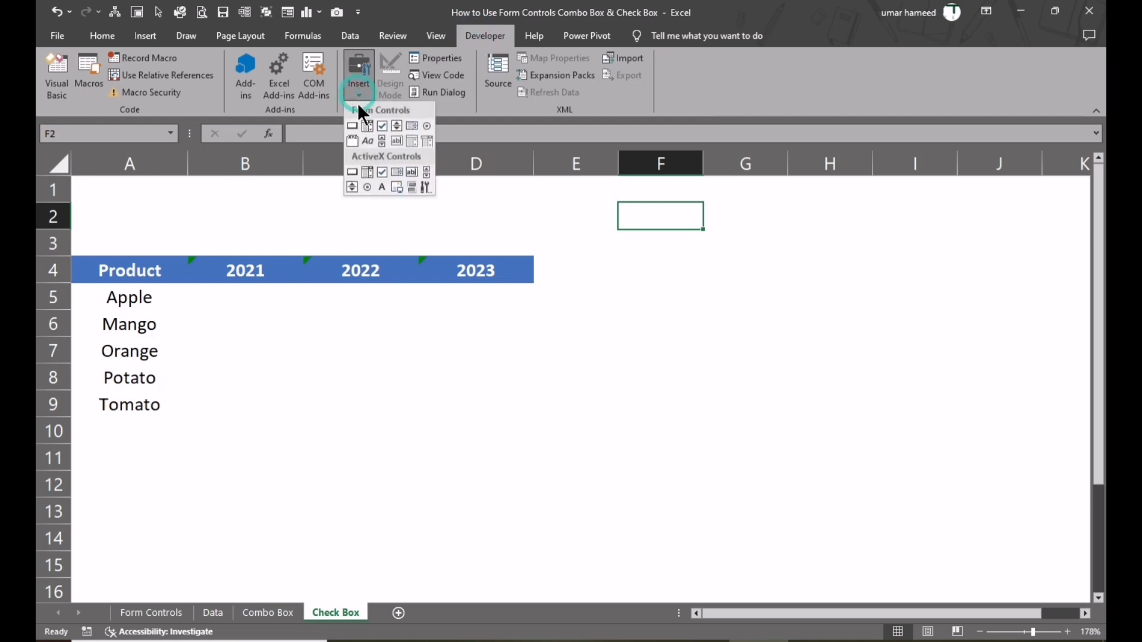
click(382, 126)
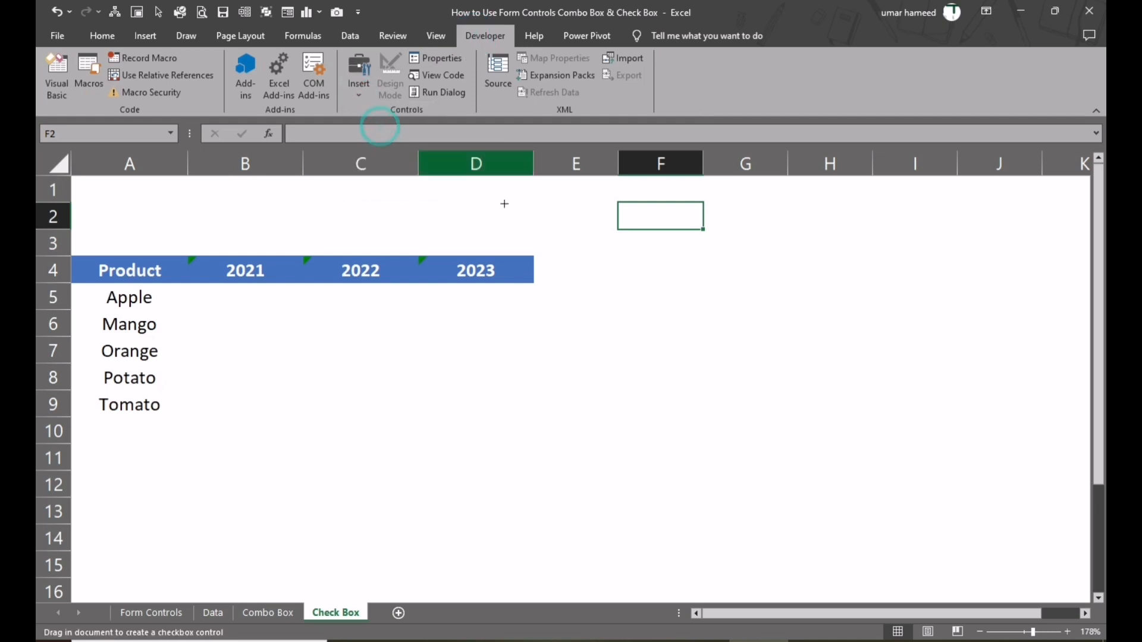
click(625, 213)
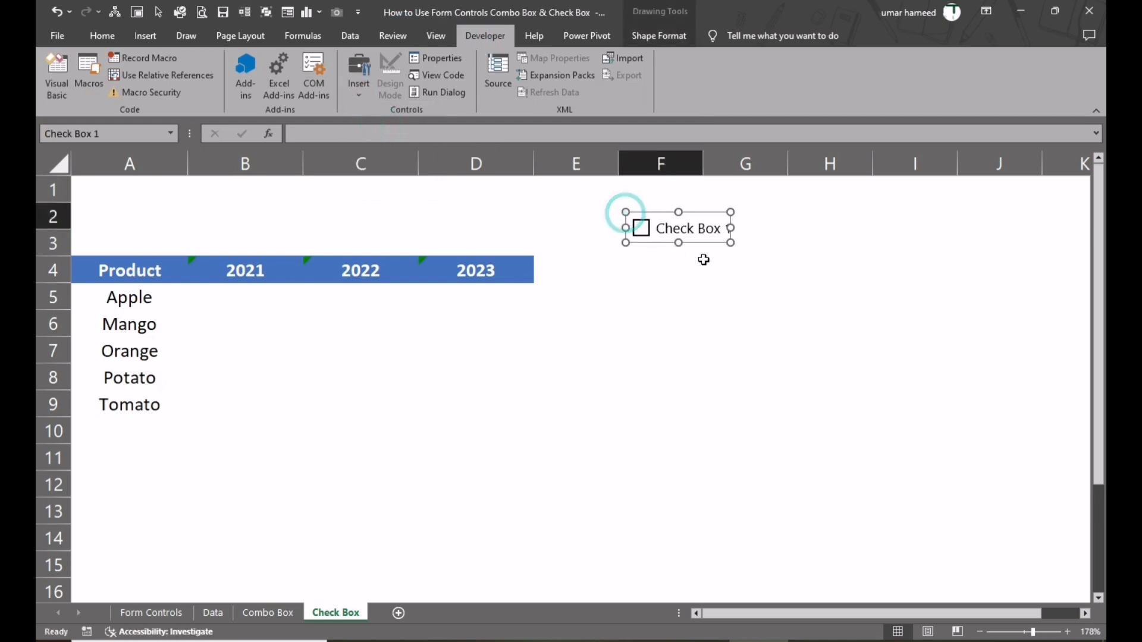
click(775, 226)
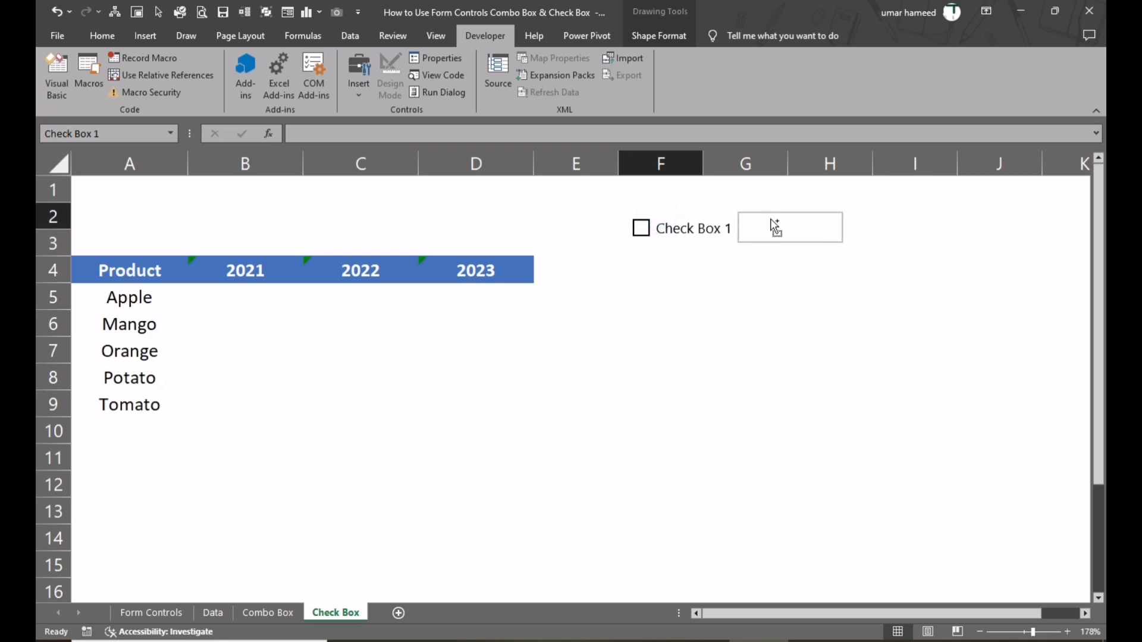
drag(774, 226, 886, 215)
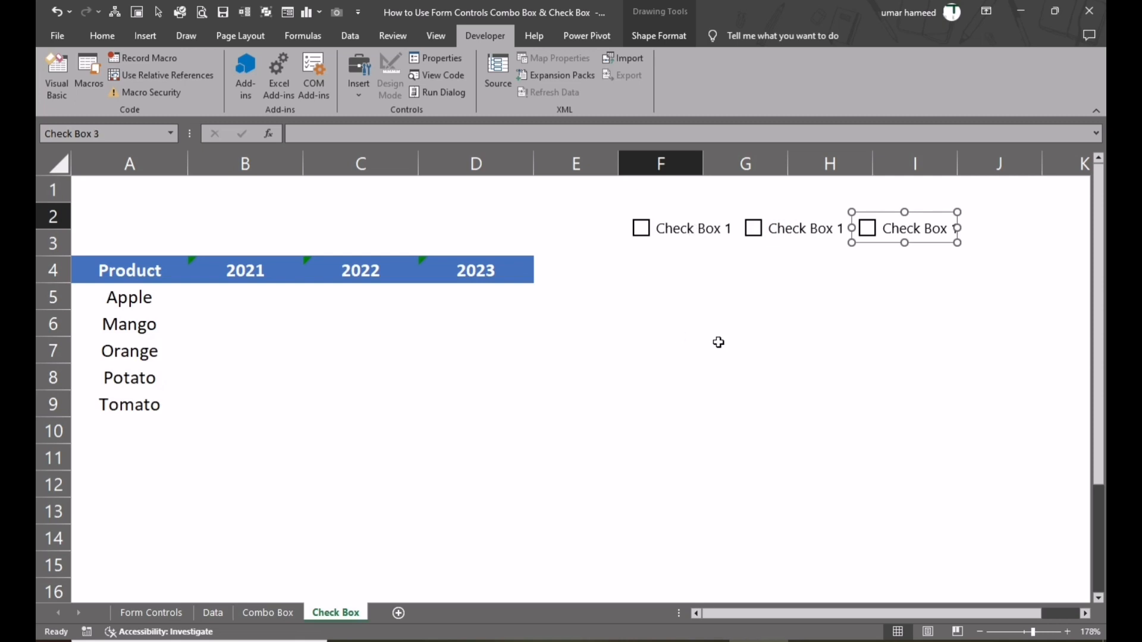
Change the first check box's caption to 2021.
ctrl+click(678, 229)
click(678, 229)
drag(654, 228, 727, 229)
text(20)
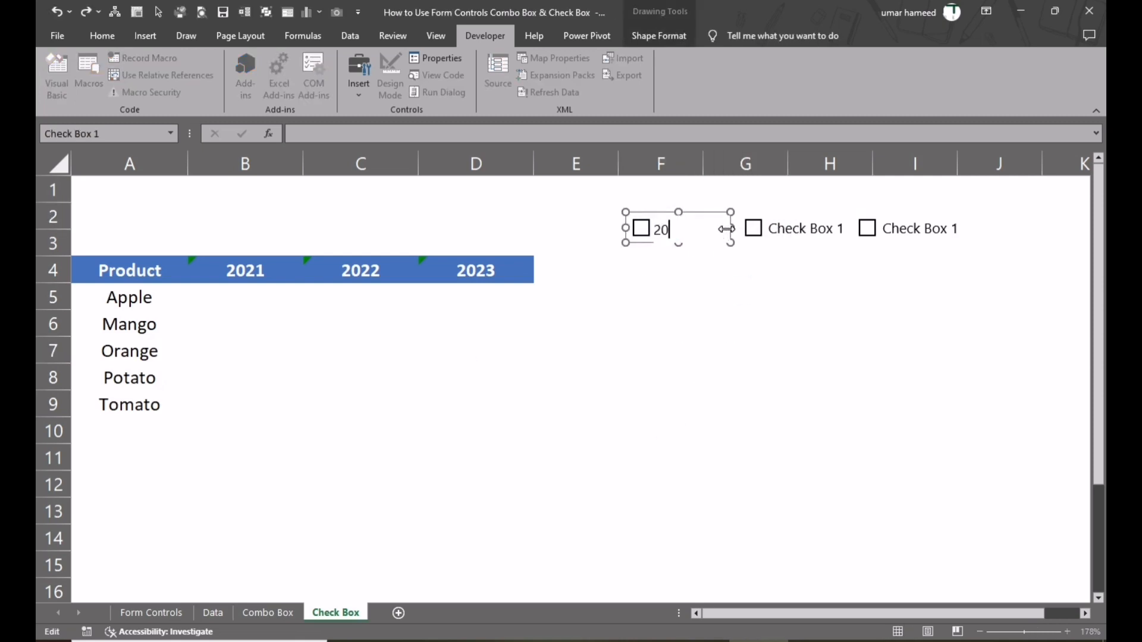
text(21)
Change the second check box's caption to 2022.
ctrl+click(799, 234)
click(800, 233)
key(BackSpace)
key(BackSpace)
key(BackSpace)
key(BackSpace)
key(BackSpace)
key(BackSpace)
key(BackSpace)
key(BackSpace)
key(BackSpace)
key(BackSpace)
key(BackSpace)
text(2022)
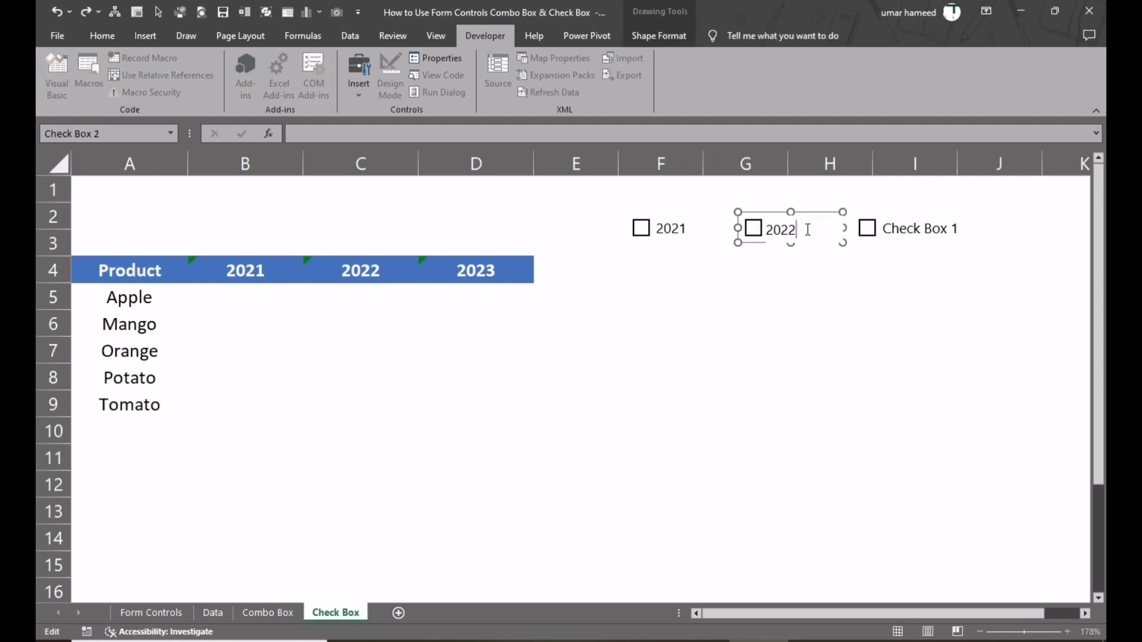
Change the third check box's caption to 2023.
ctrl+click(931, 245)
click(932, 245)
click(953, 227)
key(BackSpace)
key(BackSpace)
key(BackSpace)
key(BackSpace)
key(BackSpace)
key(BackSpace)
key(BackSpace)
key(BackSpace)
key(BackSpace)
text(2023)
Set the width of all three check boxes together to 0.5".
ctrl+click(671, 228)
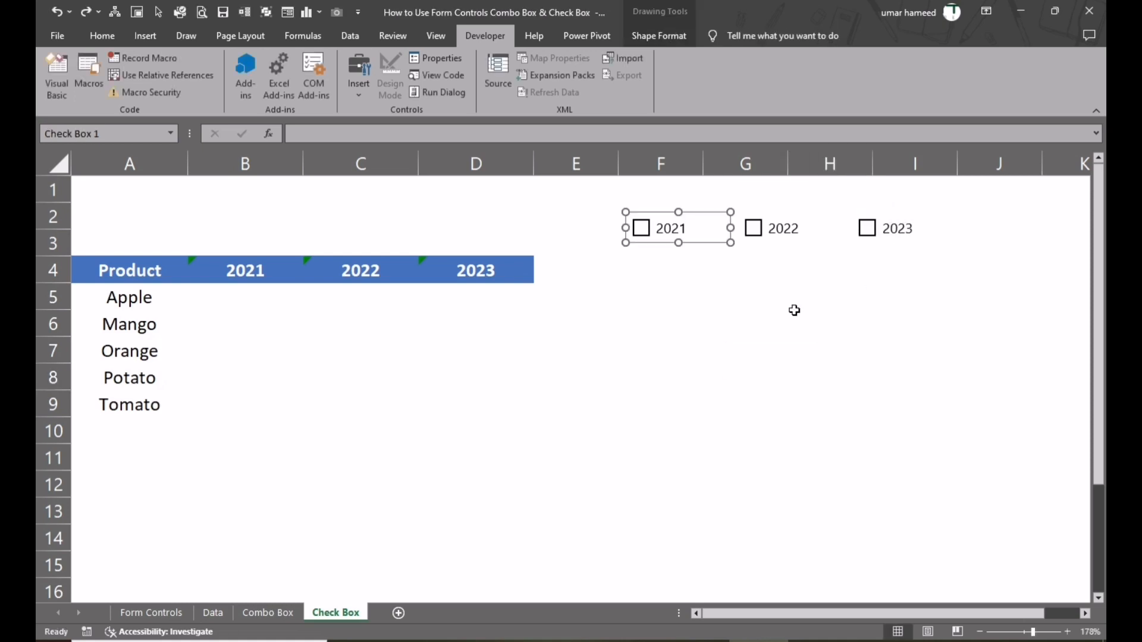
ctrl+click(786, 229)
right_click(785, 225)
key(Escape)
ctrl+click(916, 237)
right_click(917, 236)
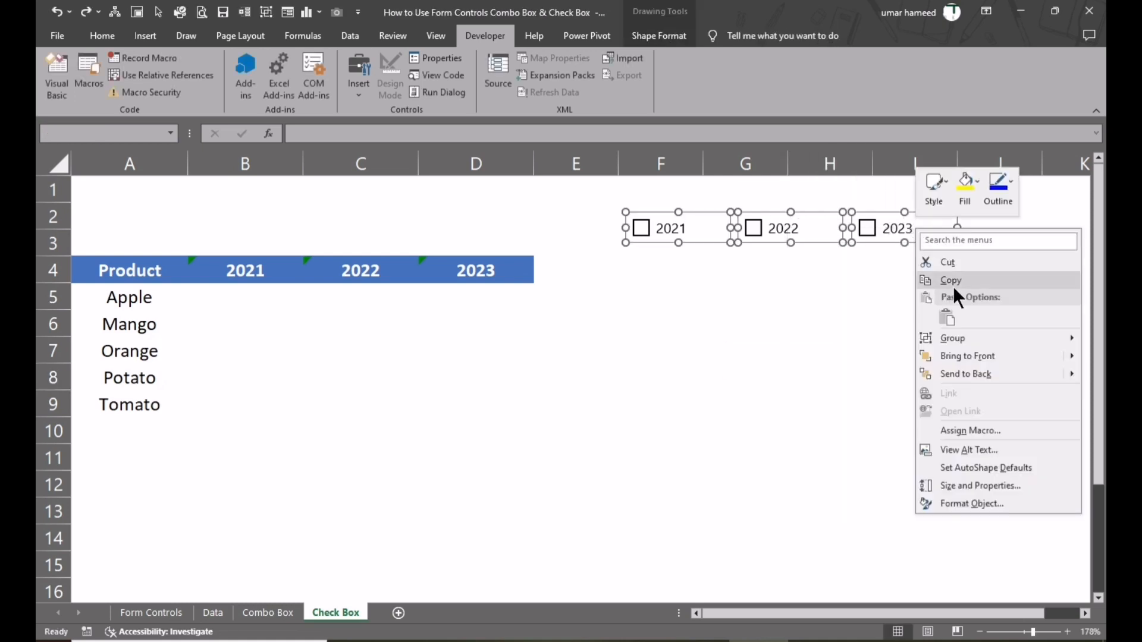
key(Escape)
click(659, 35)
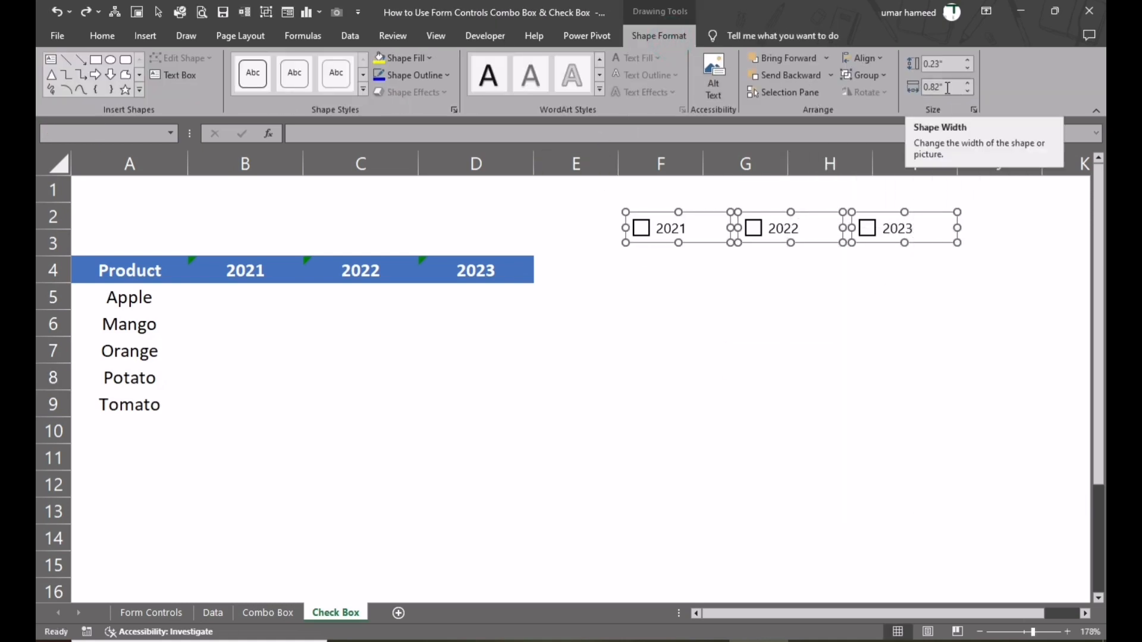
click(902, 88)
text(0.5)
key(Return)
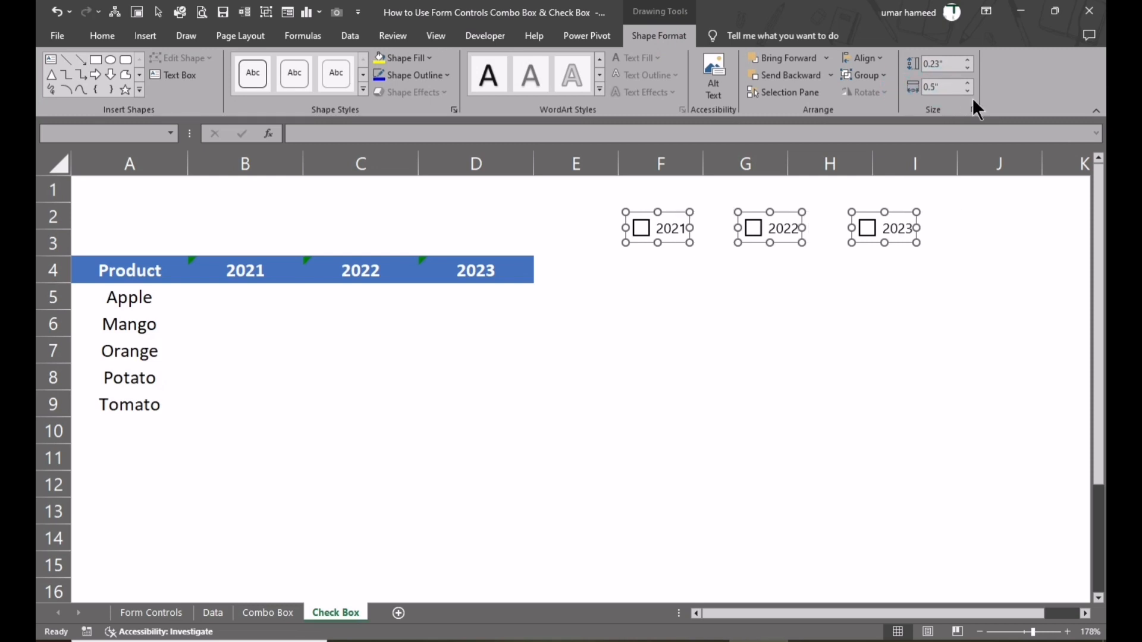
click(875, 310)
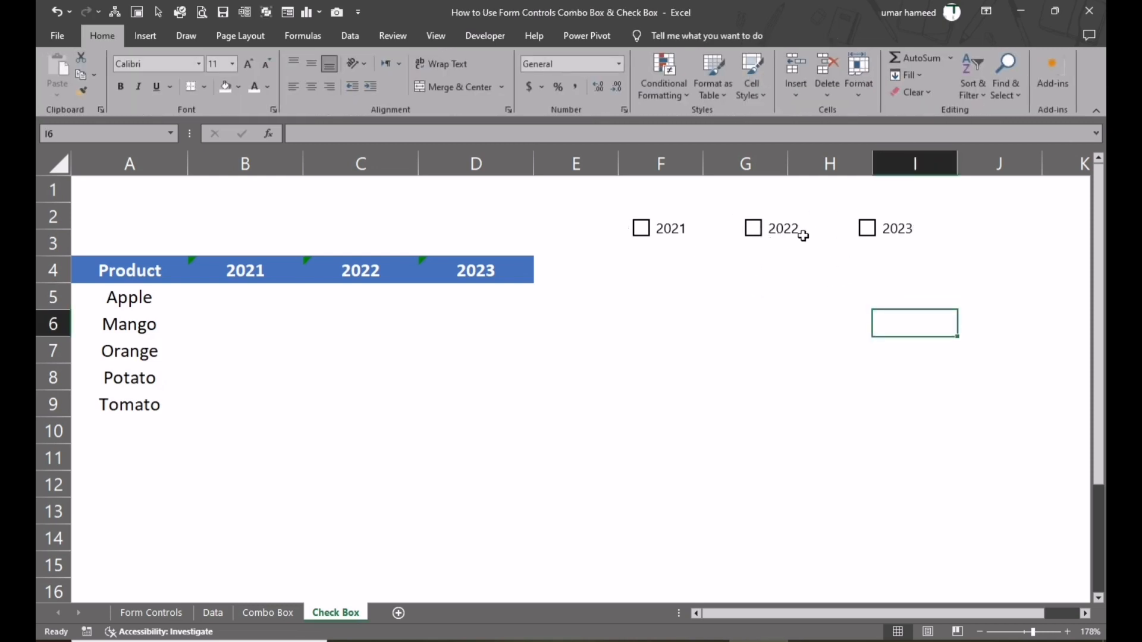
Tick the 2022, 2023 and 2021 check boxes to try them out.
click(776, 230)
click(867, 229)
click(653, 241)
click(746, 324)
Move the 2023 check box closer so it sits directly beside the 2022 check box.
right_click(792, 229)
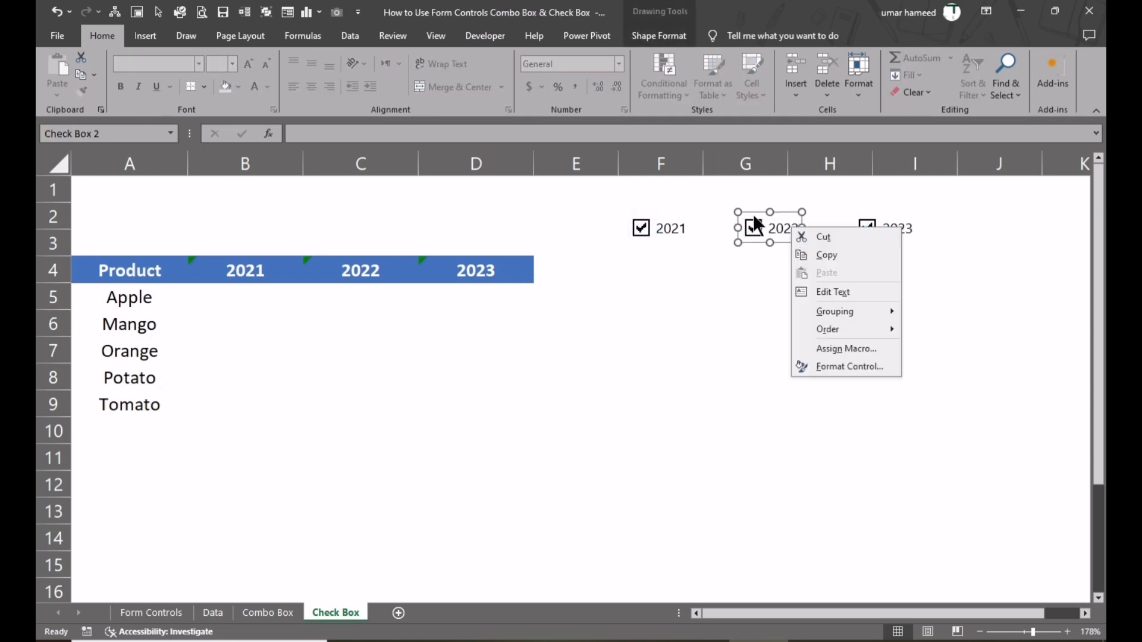
key(Escape)
right_click(873, 210)
key(Escape)
drag(862, 213, 811, 213)
Align the three check boxes to their middles and distribute them horizontally.
ctrl+right_click(755, 233)
ctrl+right_click(643, 230)
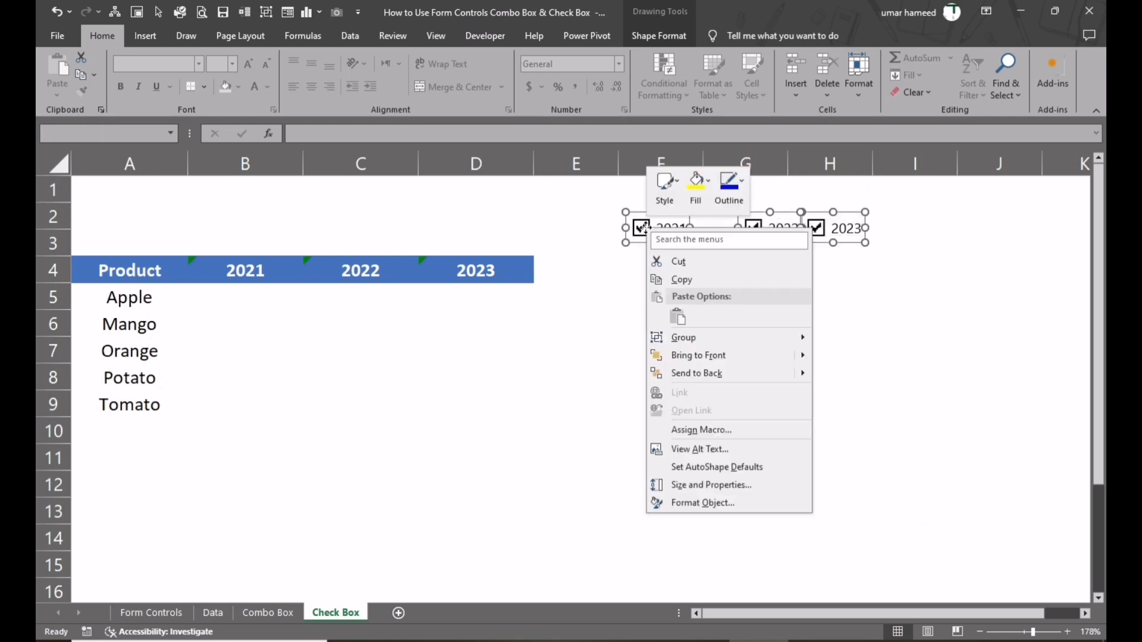
key(Escape)
click(669, 34)
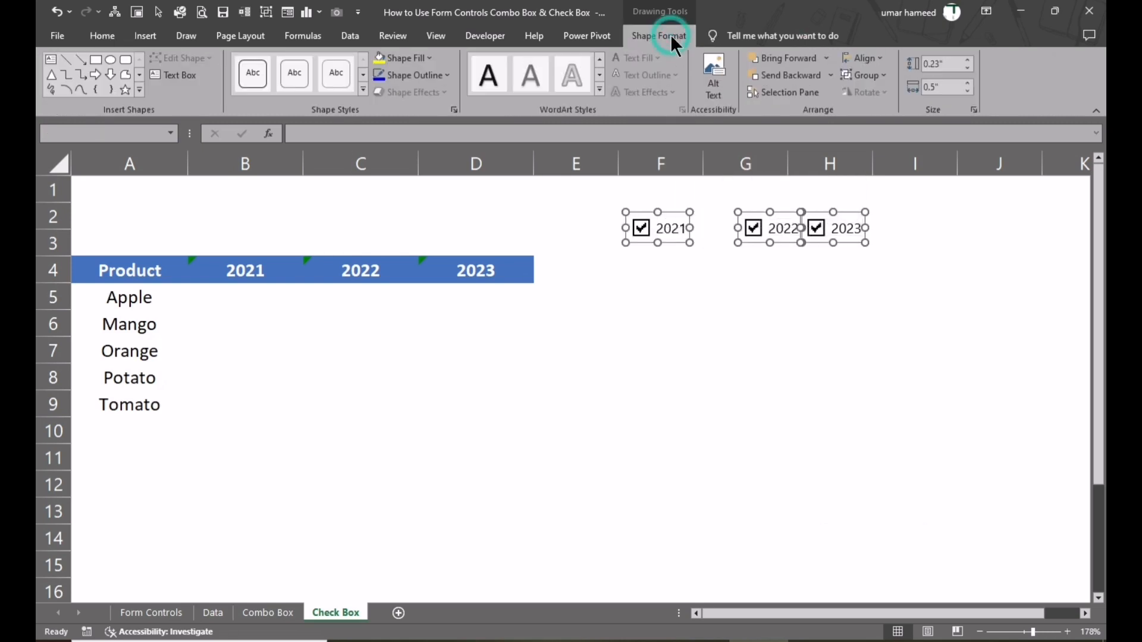
click(877, 59)
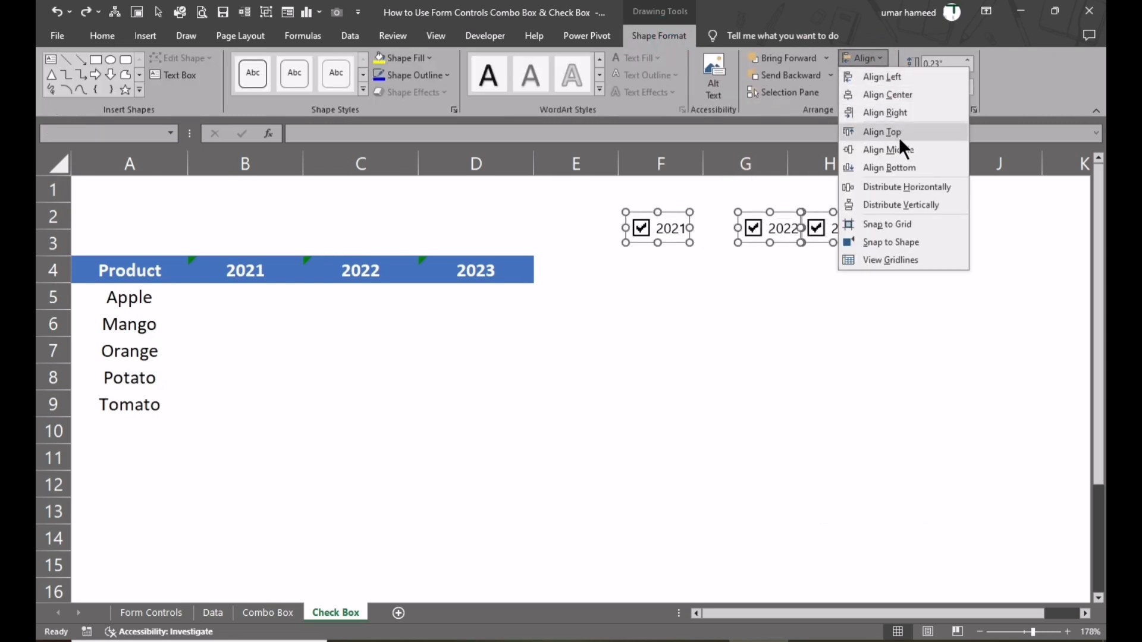
click(900, 149)
click(875, 59)
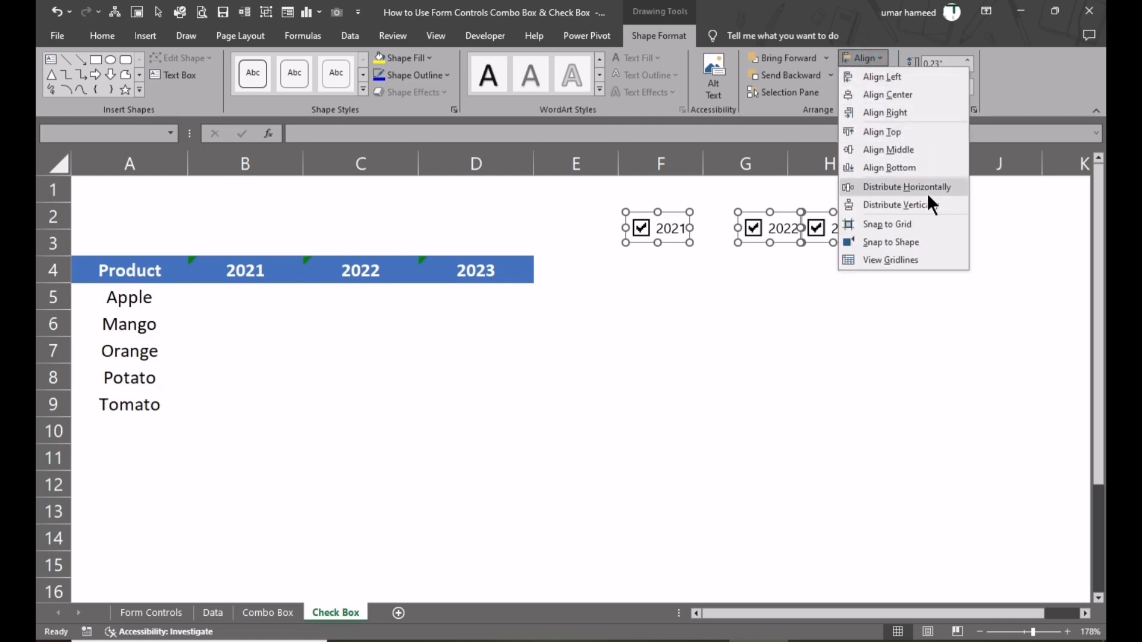
click(892, 188)
click(756, 294)
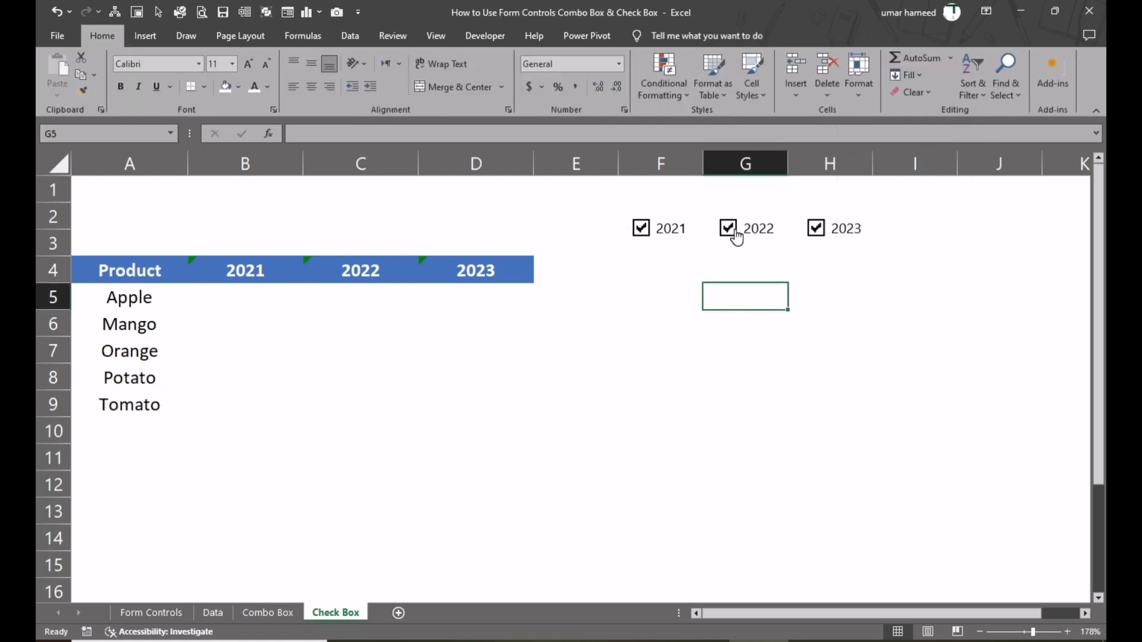
Untick the 2022, 2021 and 2023 check boxes.
click(730, 230)
click(643, 230)
click(825, 233)
Link the 2021 check box to cell $B$3 and give it 3-D shading in its control format settings.
right_click(661, 226)
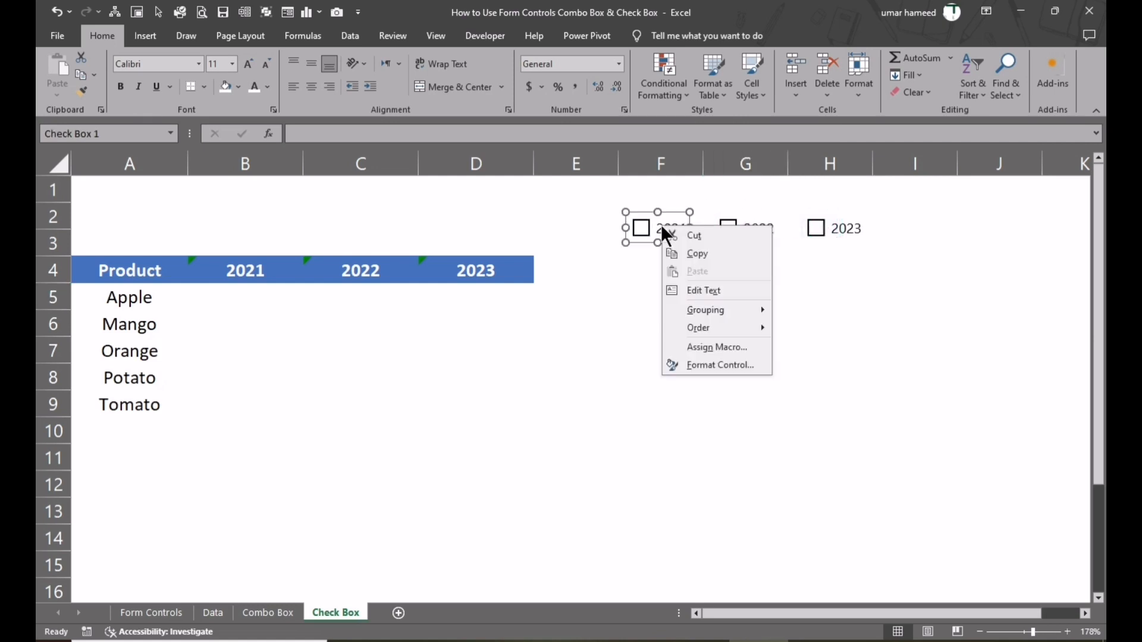
click(719, 366)
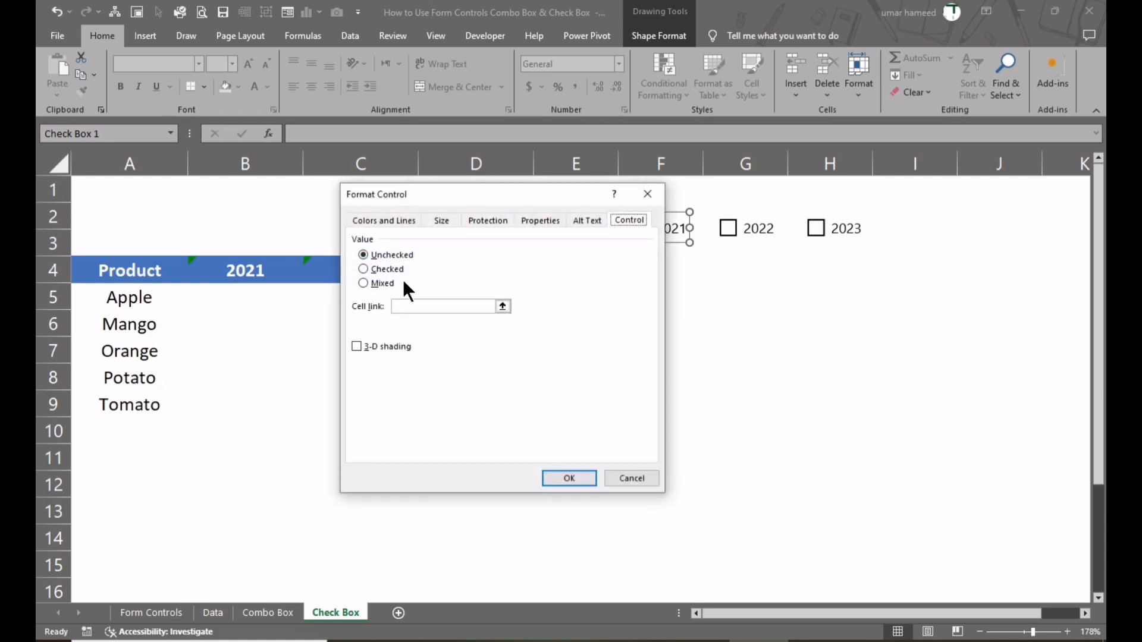
drag(438, 194, 620, 185)
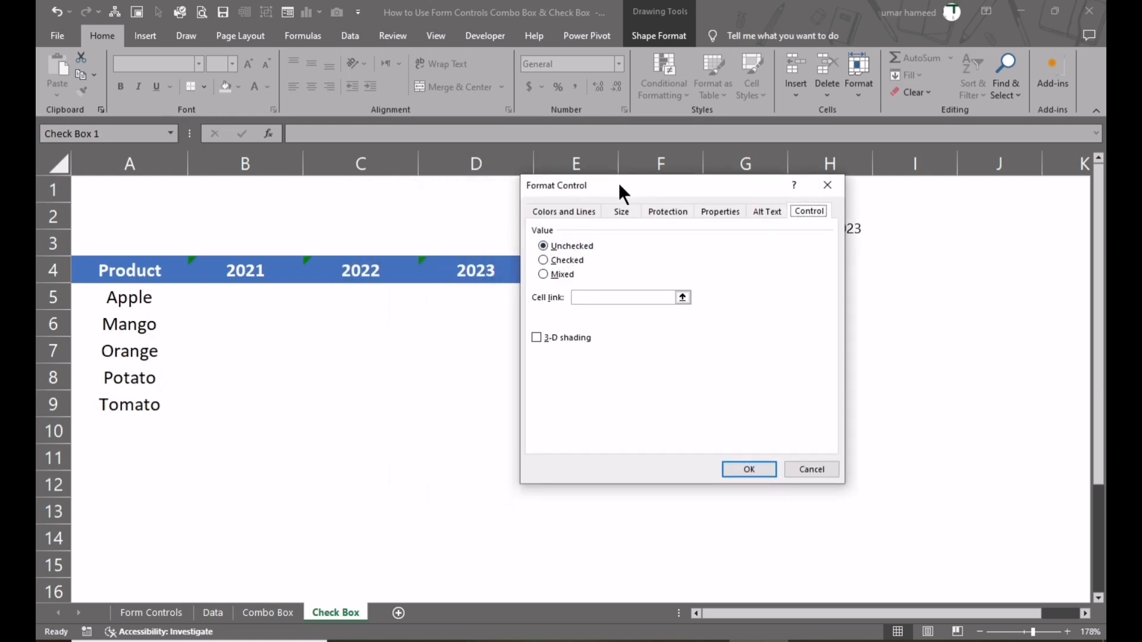
click(535, 337)
click(681, 298)
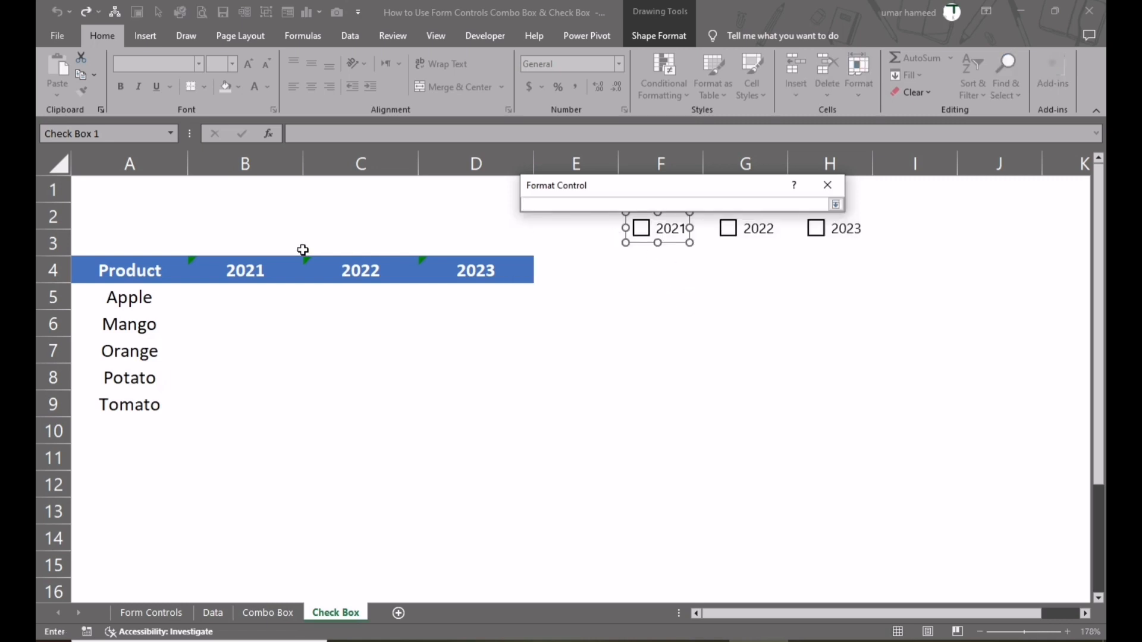
click(263, 242)
key(Return)
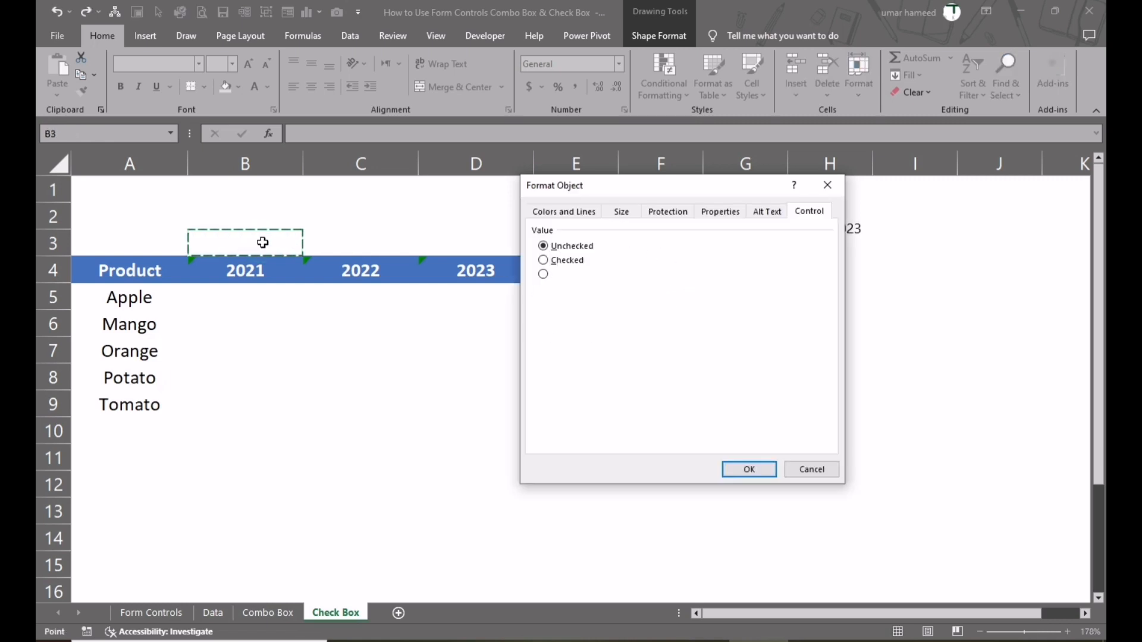
click(747, 470)
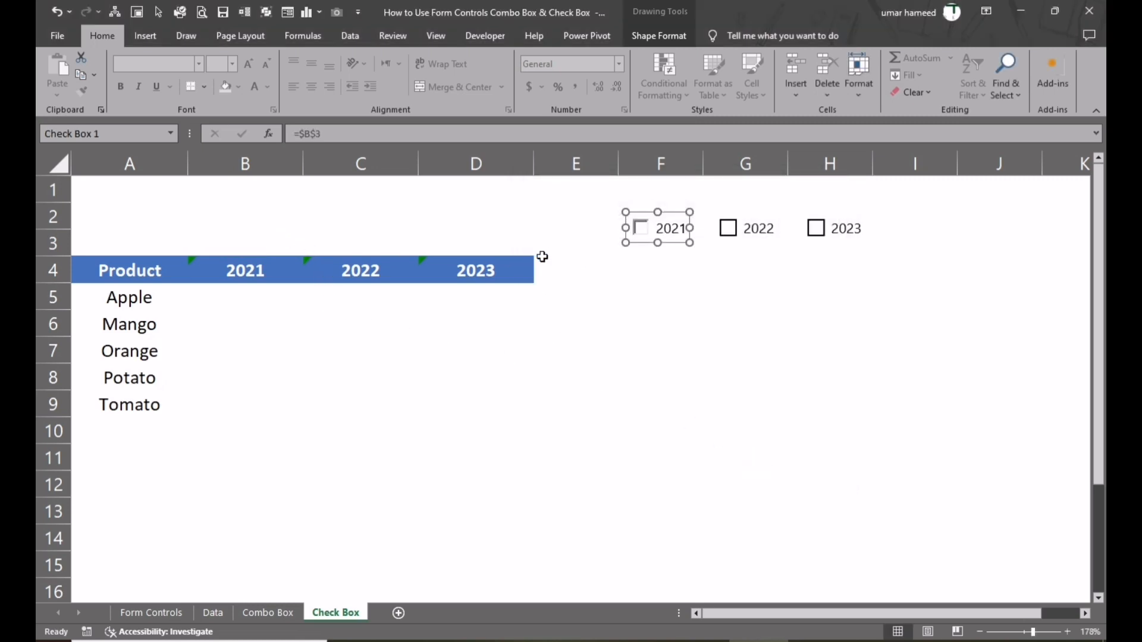
click(633, 296)
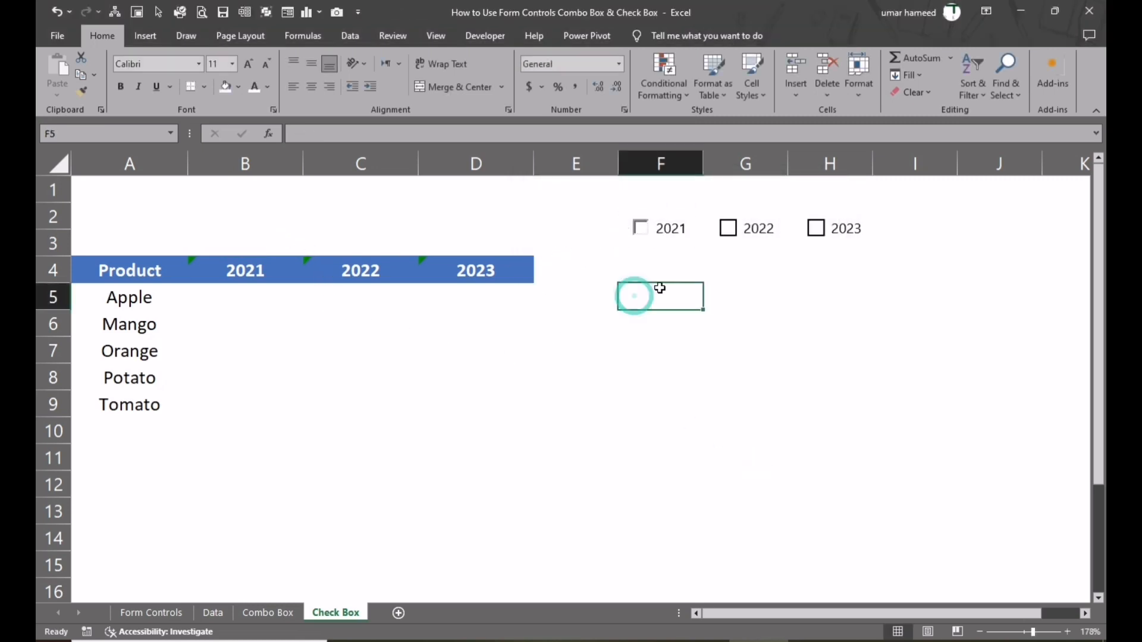
Tick and untick the 2021 check box repeatedly to test its link to B3, leaving it unticked.
click(644, 230)
click(644, 230)
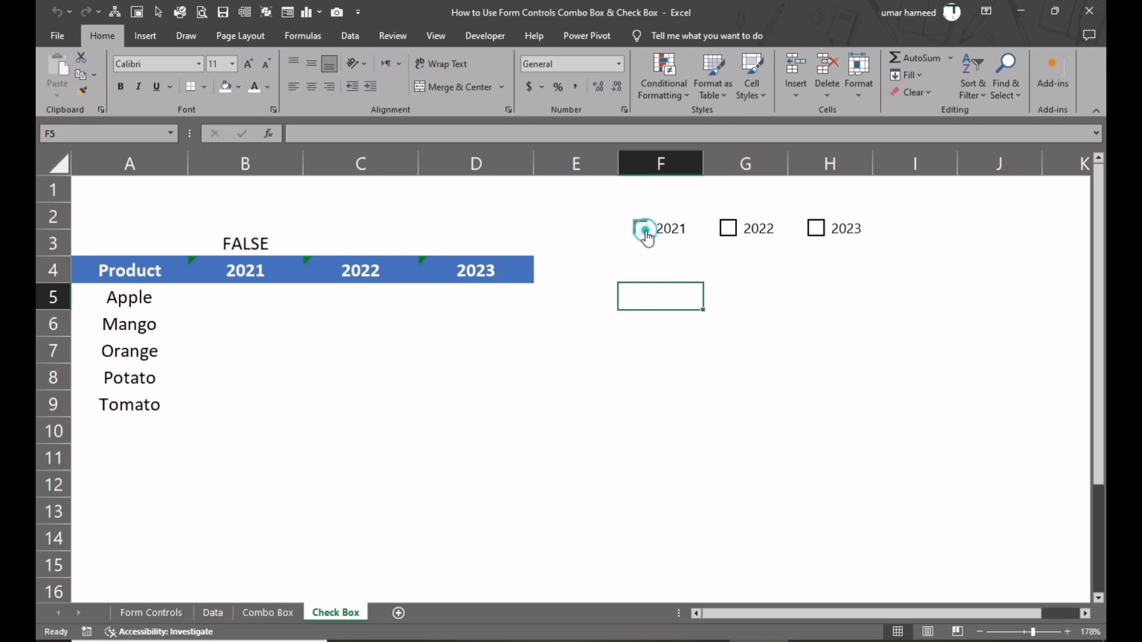
click(643, 230)
click(643, 230)
Give the 2022 check box 3-D shading and link it to cell $C$3.
right_click(729, 231)
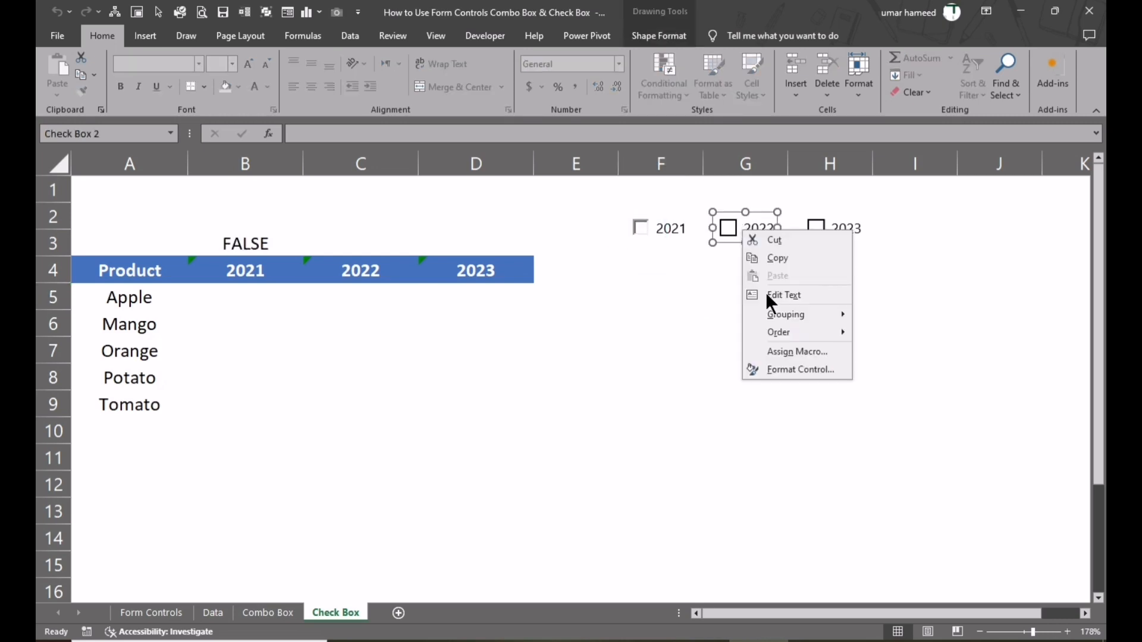
click(798, 369)
click(536, 337)
click(682, 297)
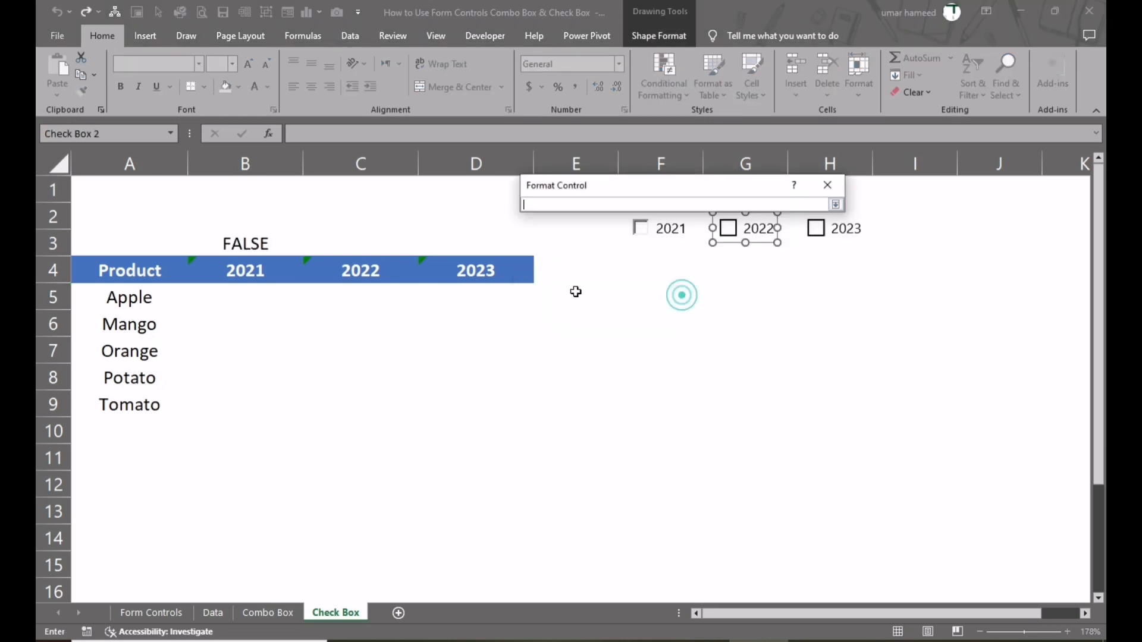
click(356, 239)
key(Return)
click(747, 469)
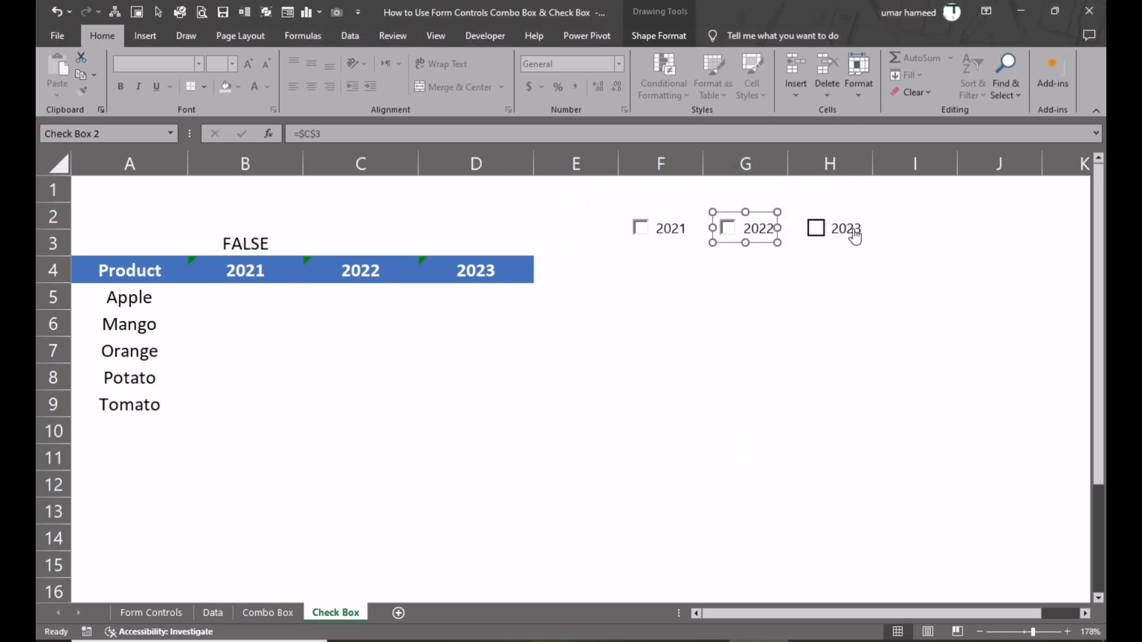
Turn on 3-D shading for the 2023 check box and link it to cell $D$3.
right_click(800, 227)
click(906, 369)
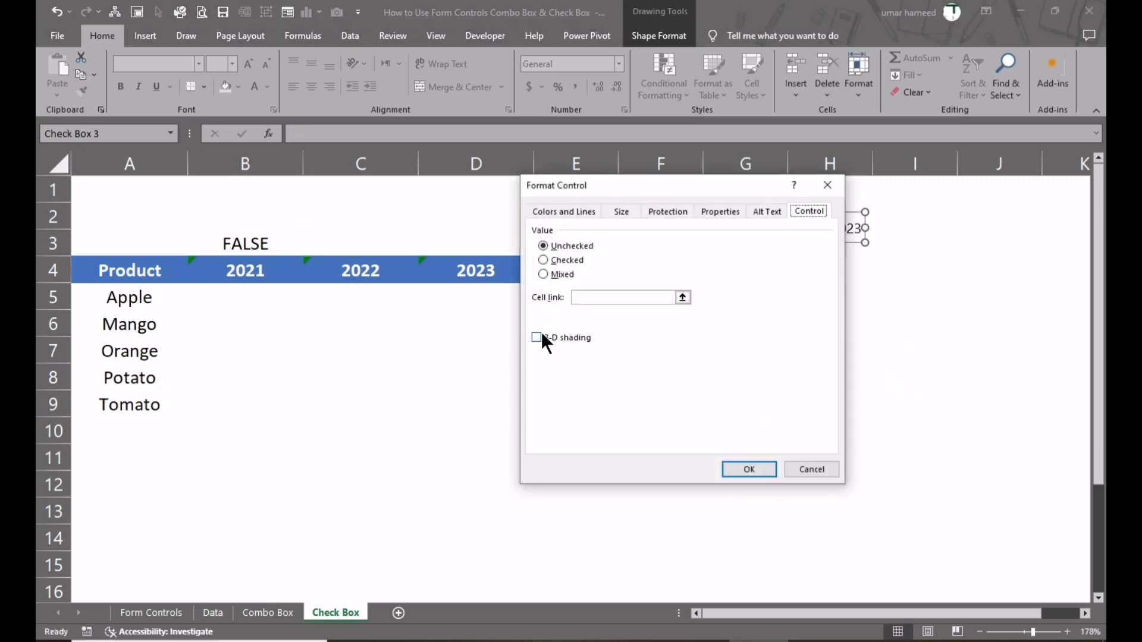
click(542, 337)
click(683, 297)
click(466, 242)
key(Return)
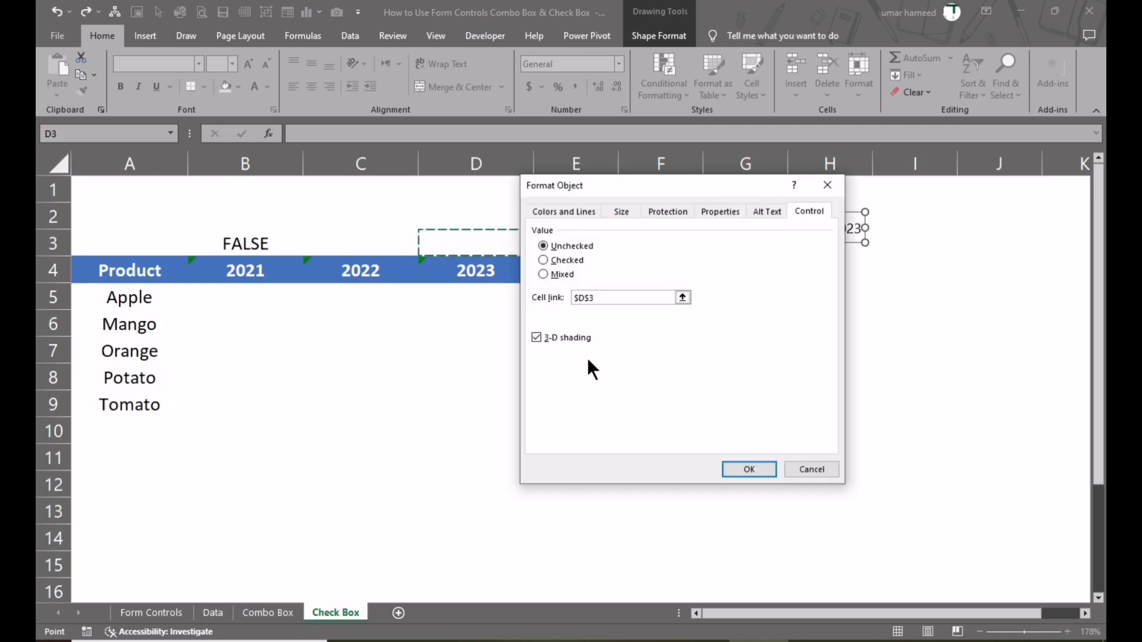
click(749, 469)
click(538, 407)
Toggle all three year check boxes to test their linked cells, leaving only 2022 ticked.
click(815, 227)
click(728, 227)
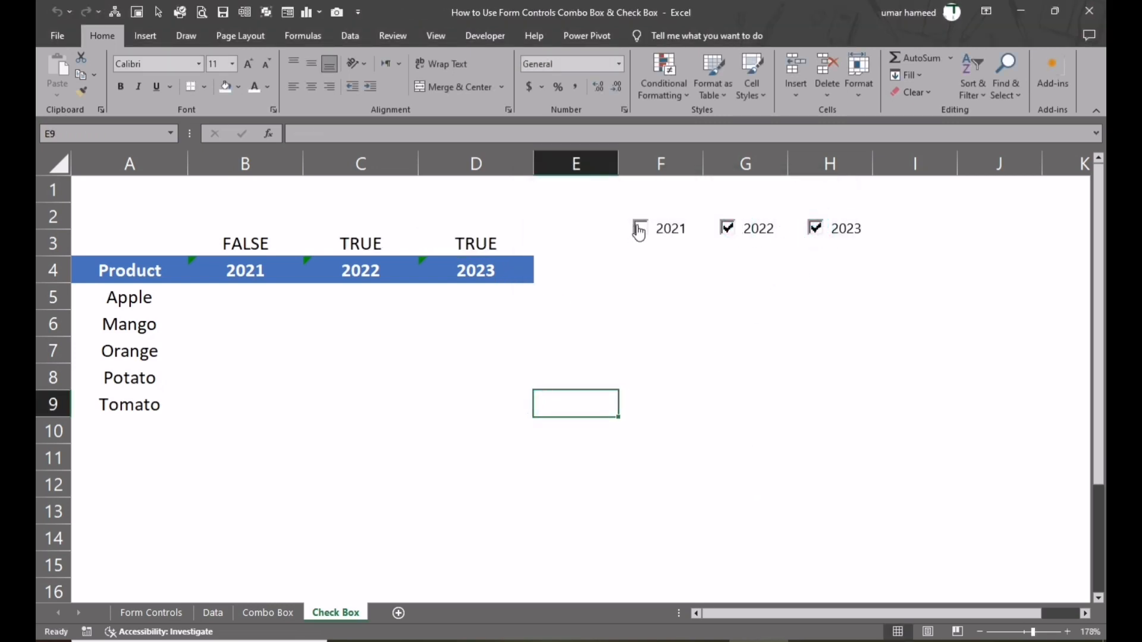
double_click(640, 229)
click(727, 227)
click(815, 228)
click(727, 228)
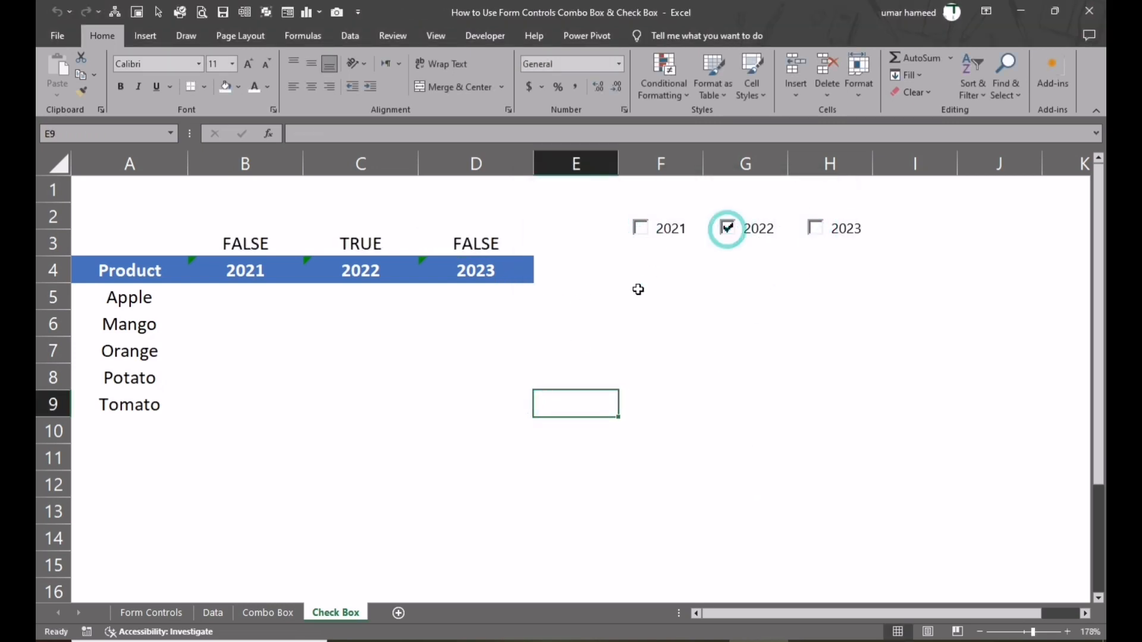
Enter =IF(B$3,Data!B4) in cell B5 for Apple's 2021 sales and center the cell horizontally.
click(248, 299)
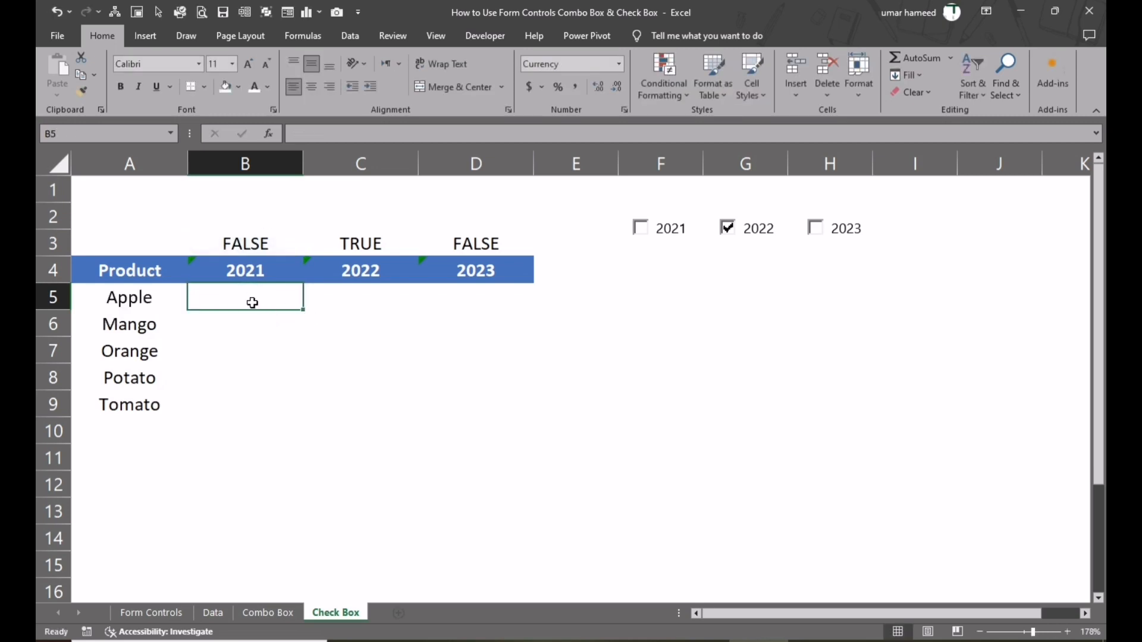
text(=if()
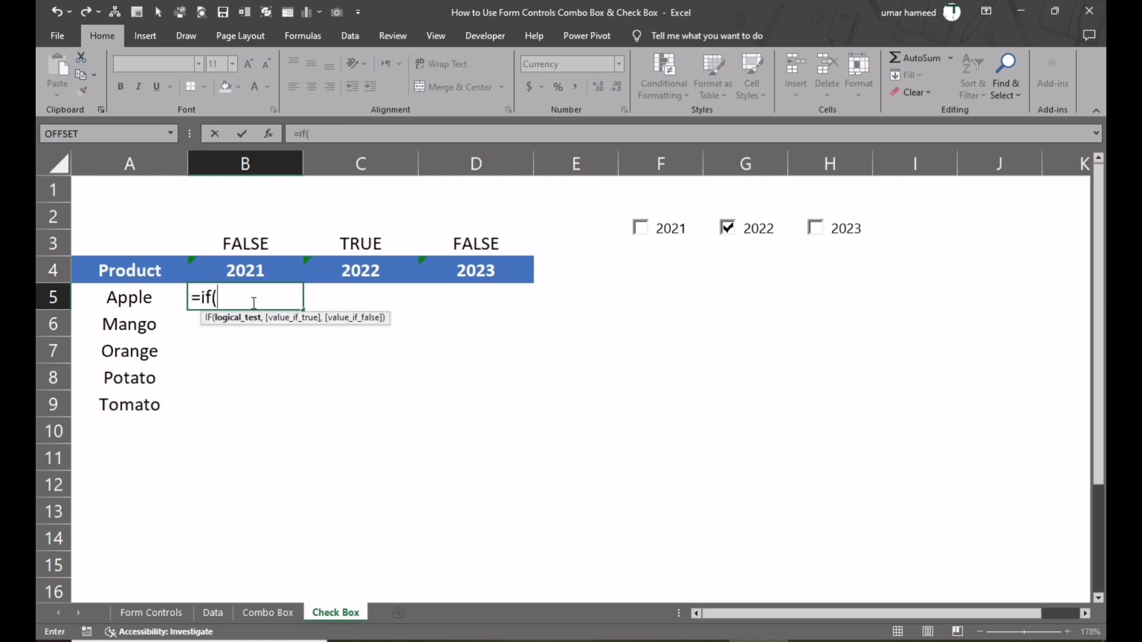
click(234, 247)
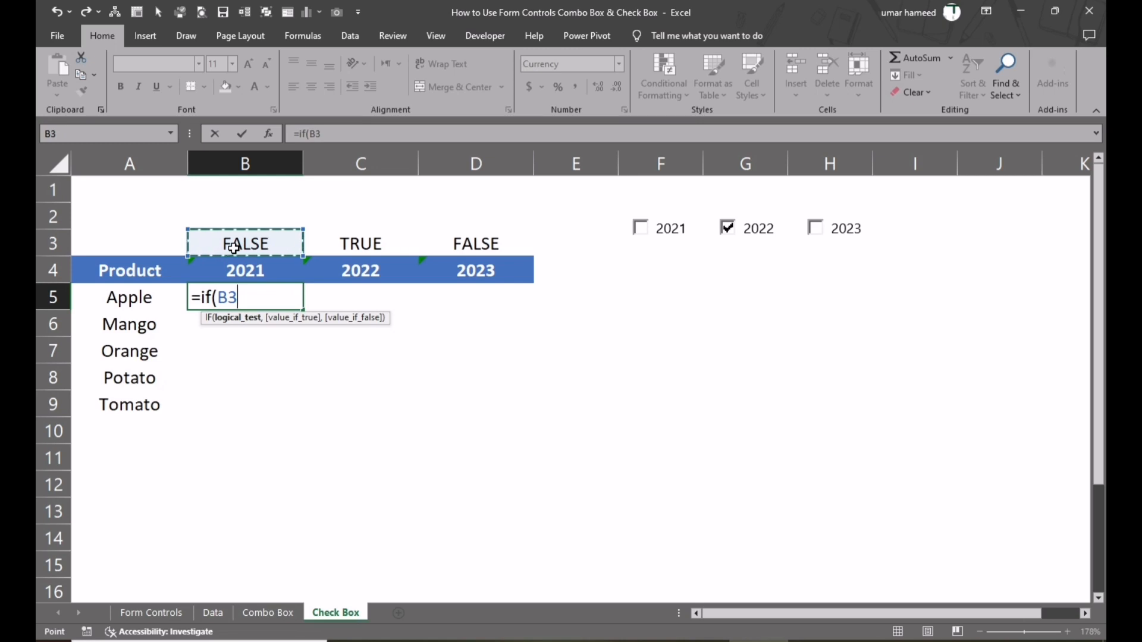
key(F4)
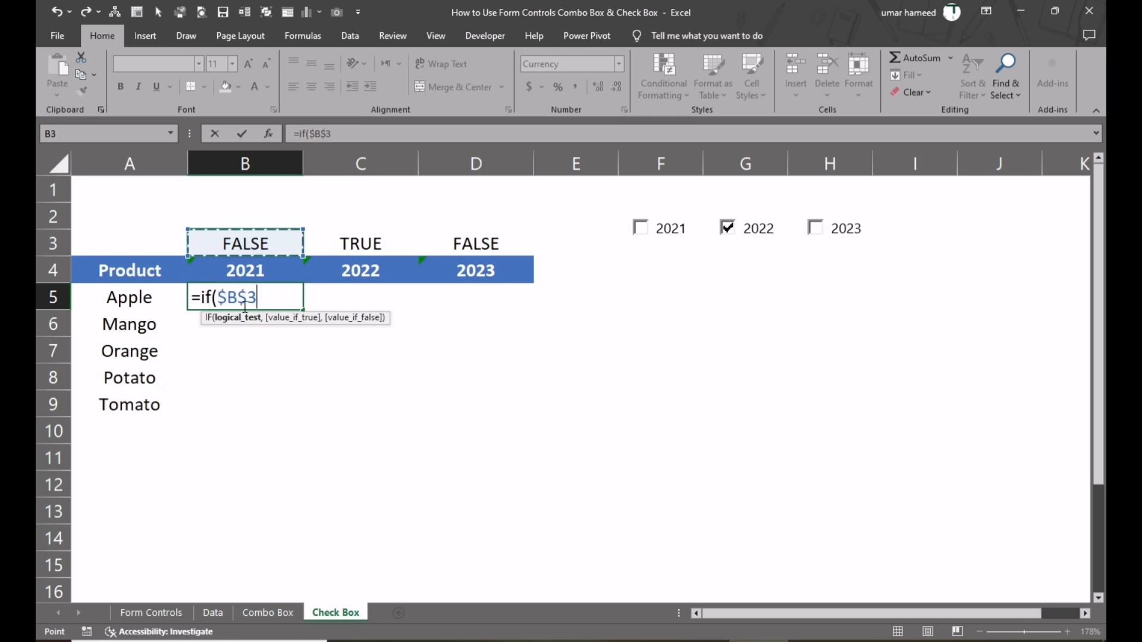
key(F4)
text(,)
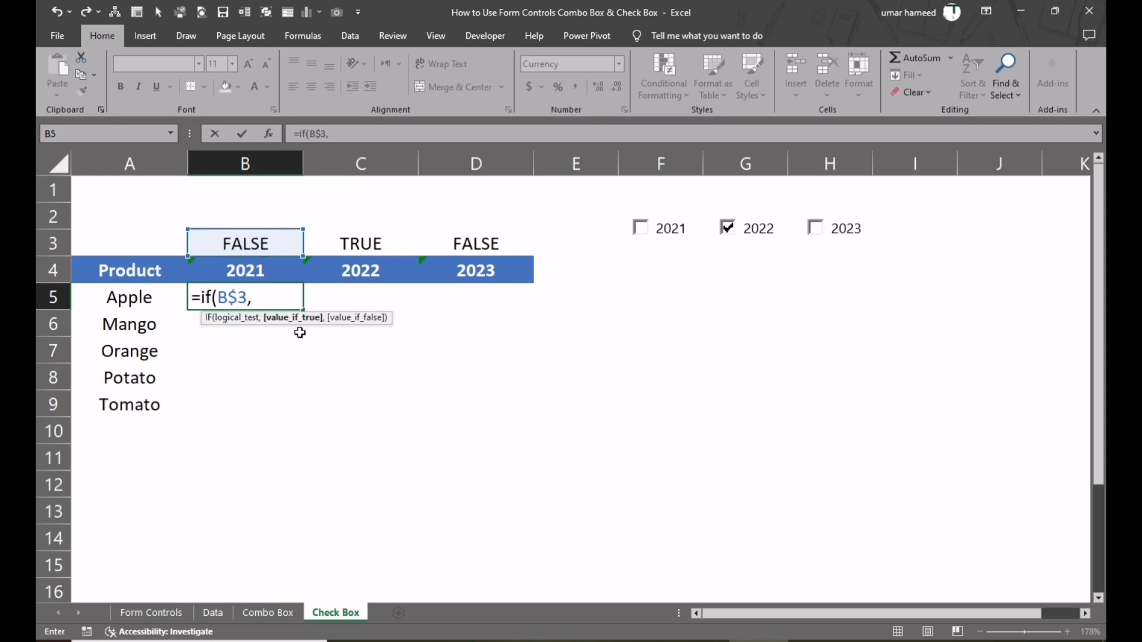
click(213, 613)
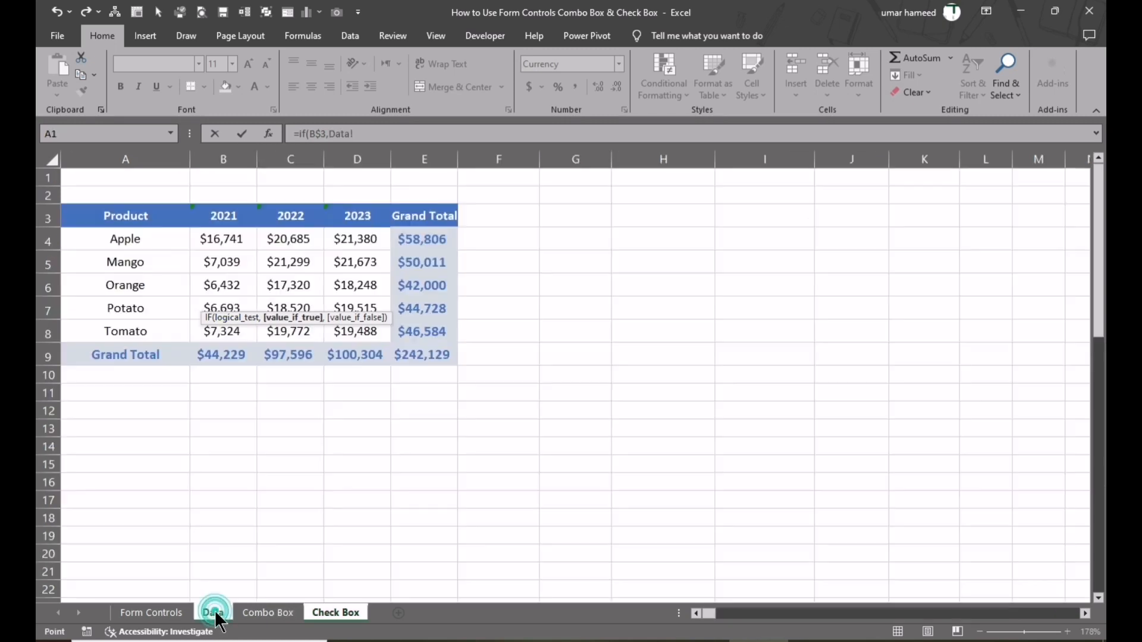
click(234, 242)
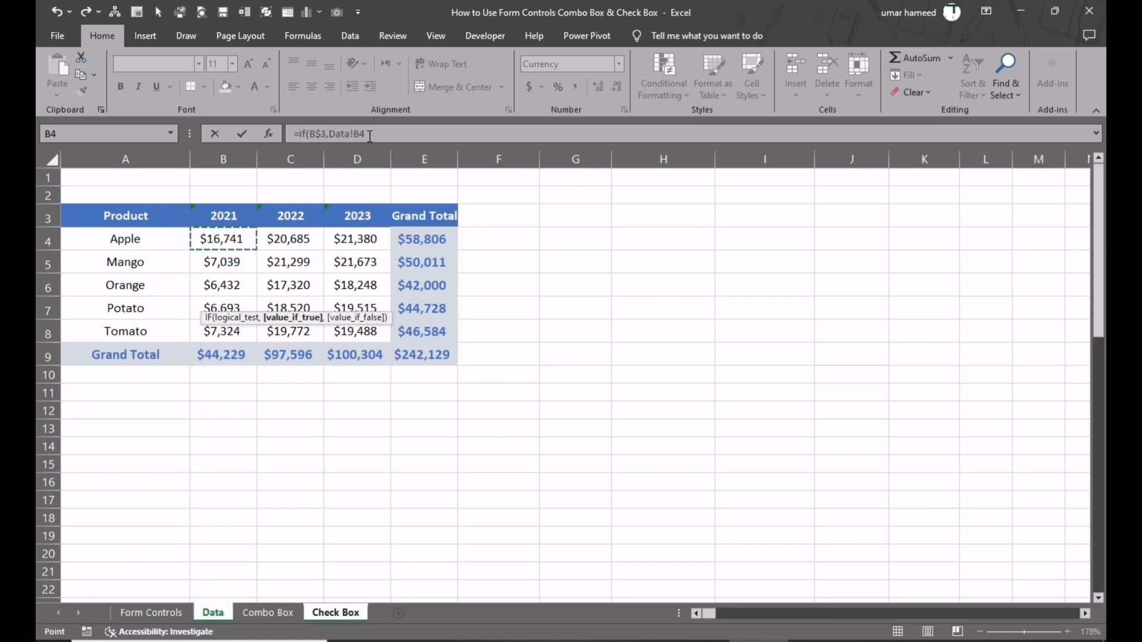
text())
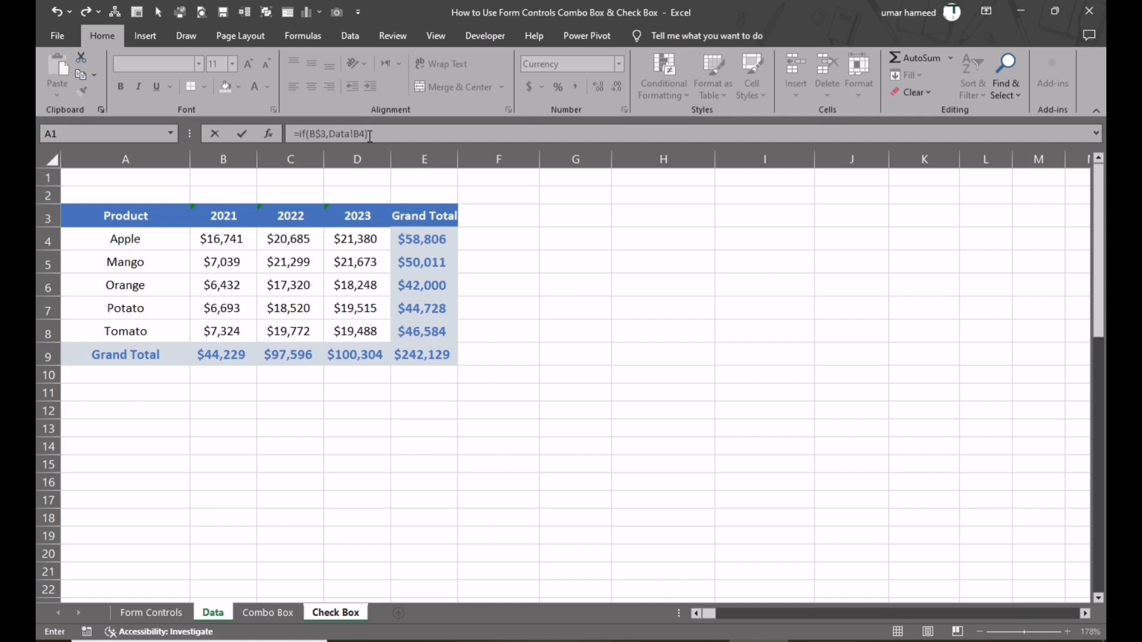
key(ctrl+Return)
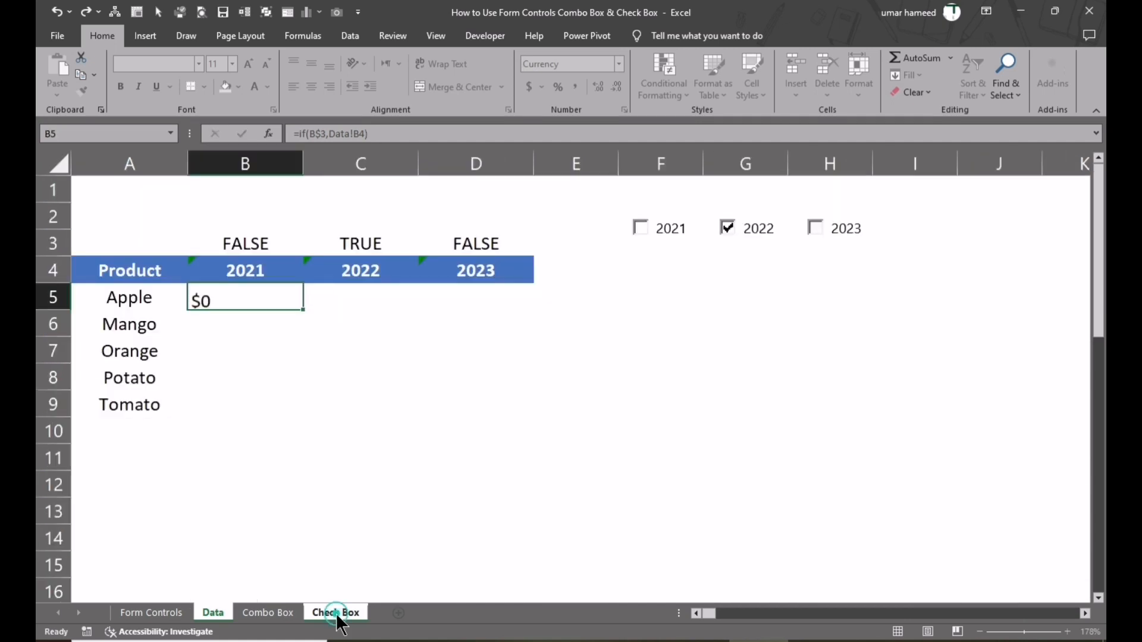
click(311, 86)
click(295, 399)
Test the B5 formula by ticking the 2021 check box, comparing Apple's sales with the Data sheet, and unticking it again.
click(255, 244)
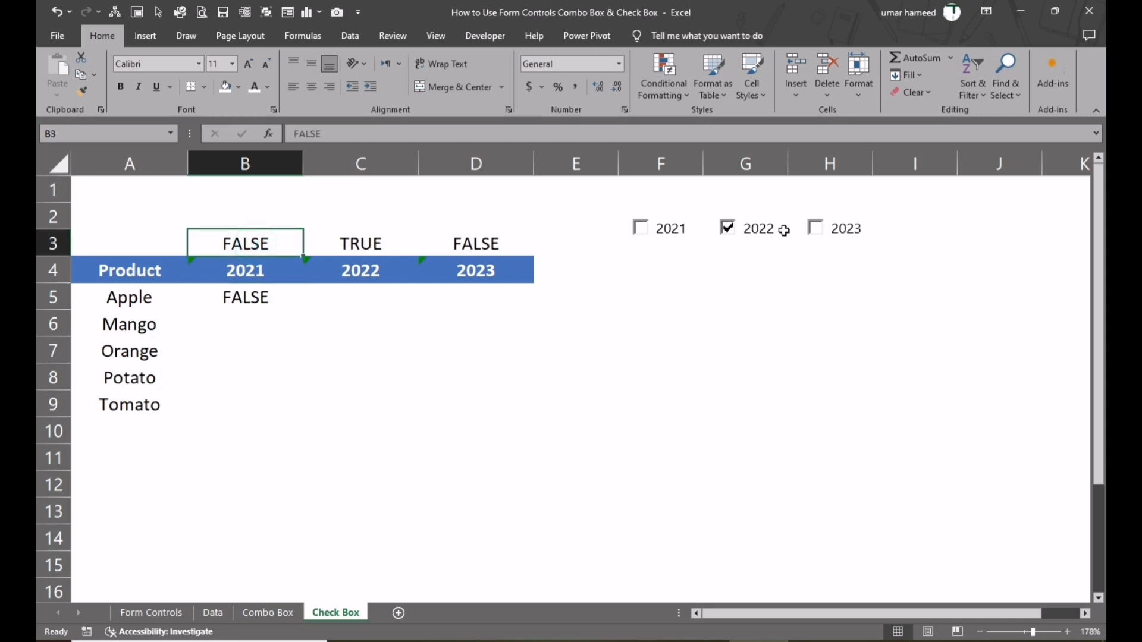
click(652, 227)
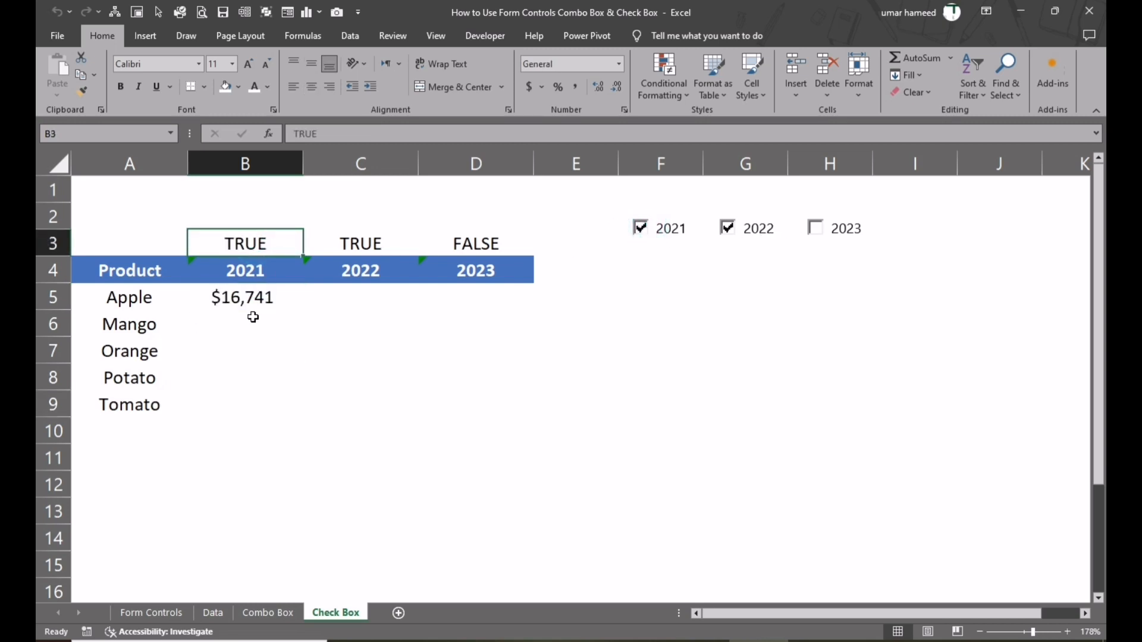
click(206, 612)
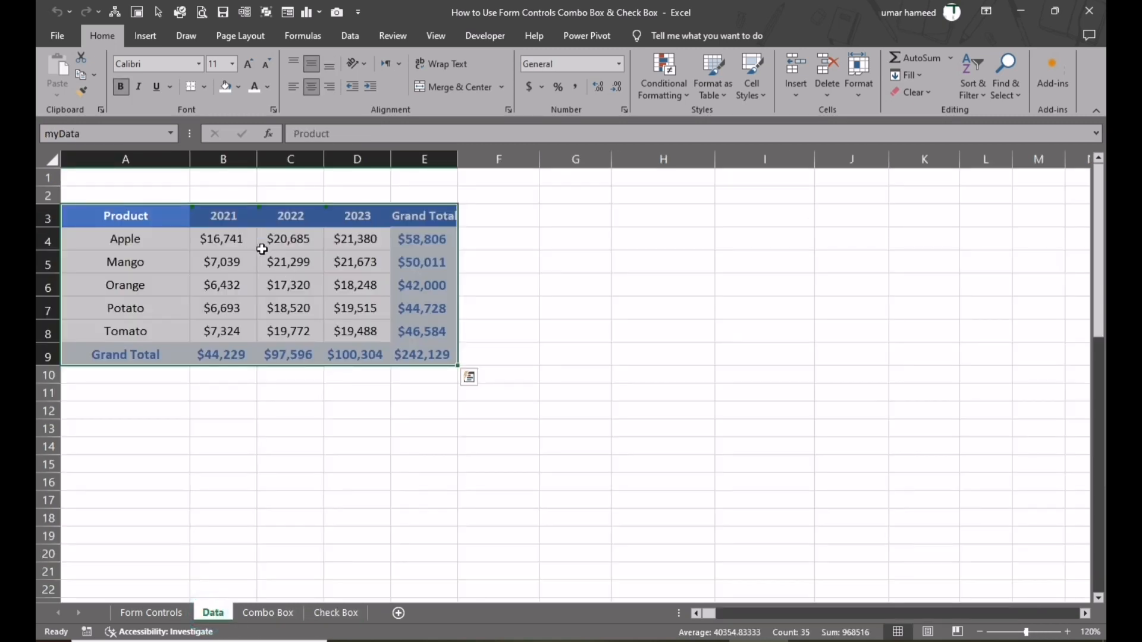
click(342, 612)
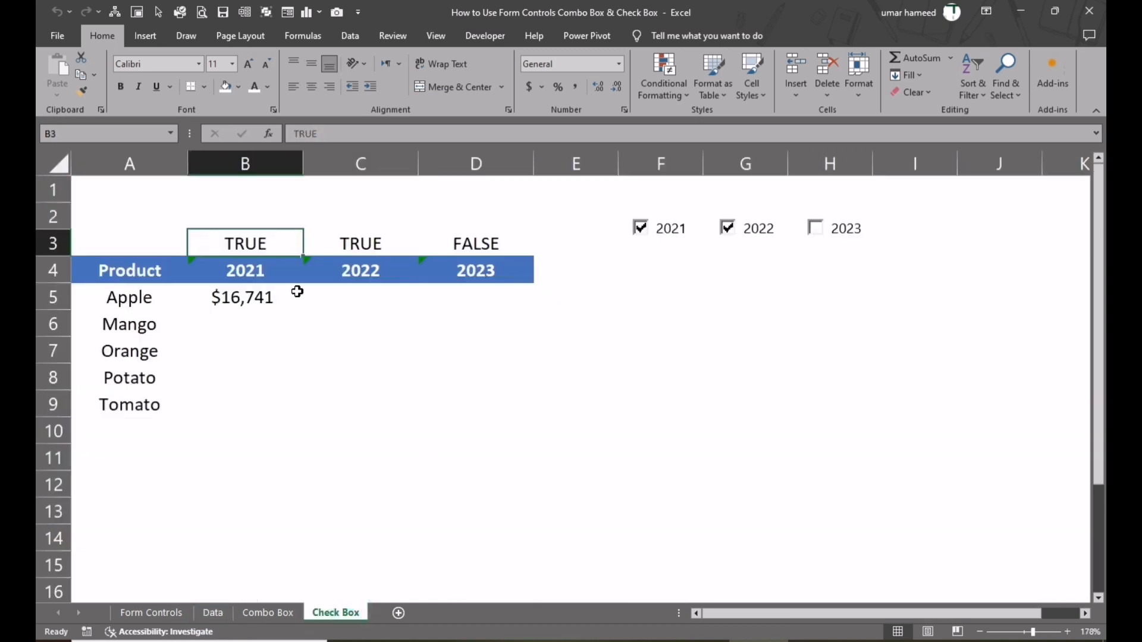
click(640, 237)
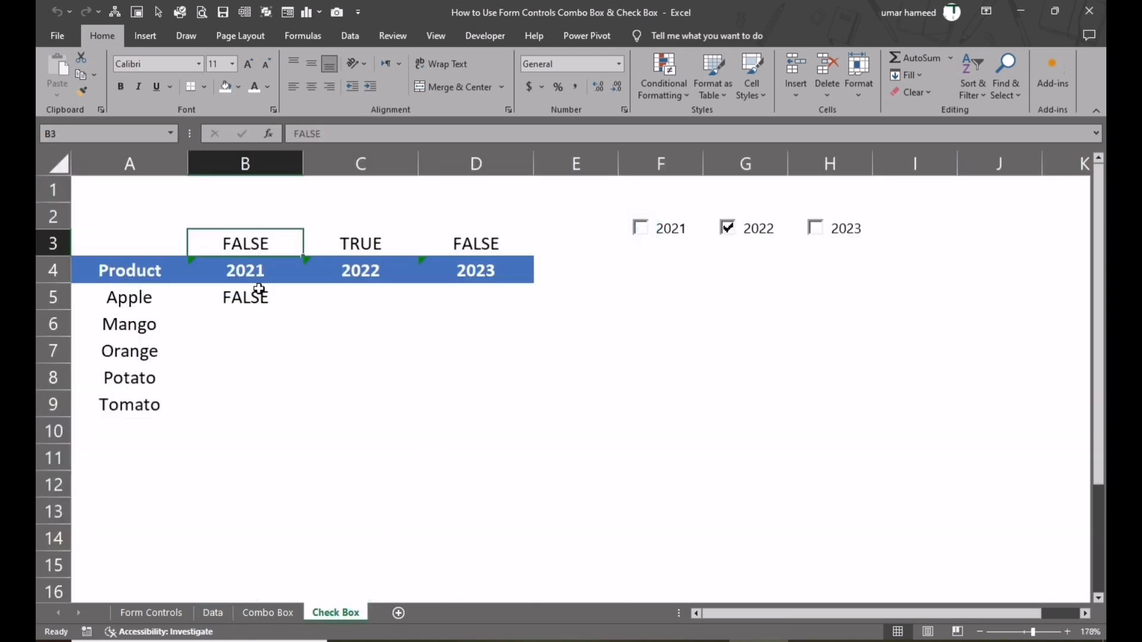
Add an empty string as the value if false in B5, making the formula =IF(B$3,Data!B4,"").
double_click(226, 298)
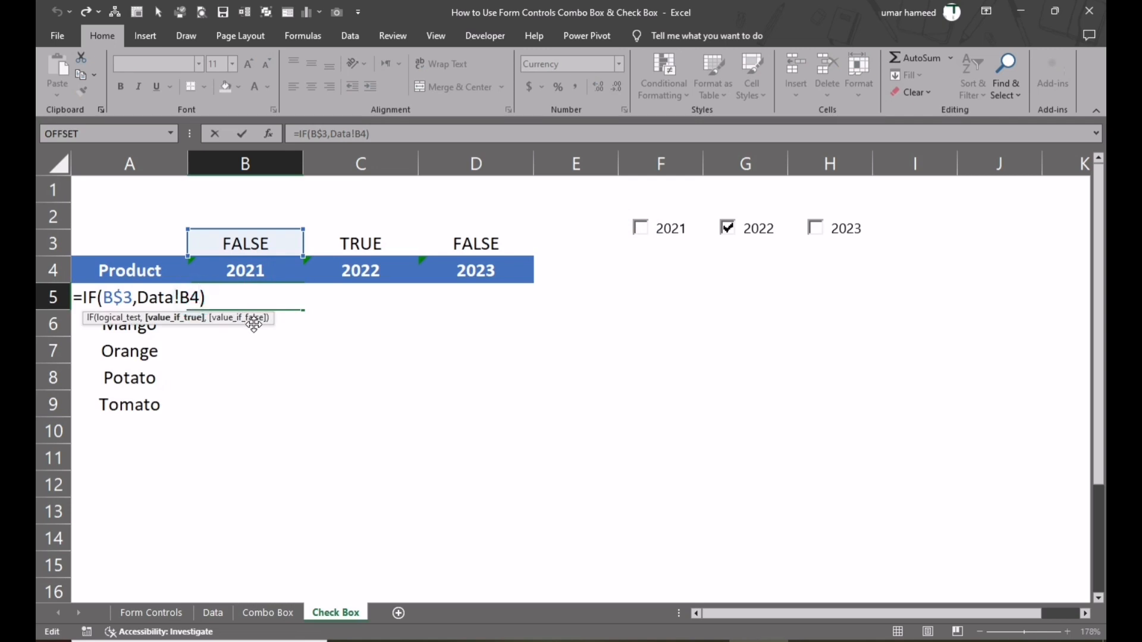
text(,"")
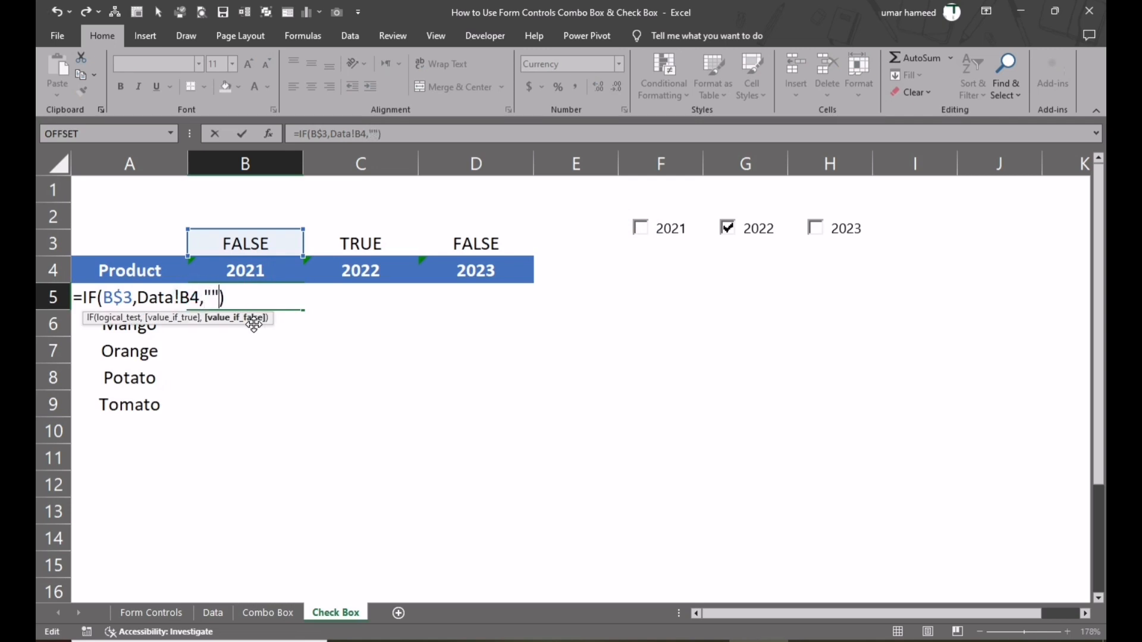
key(Tab)
click(255, 305)
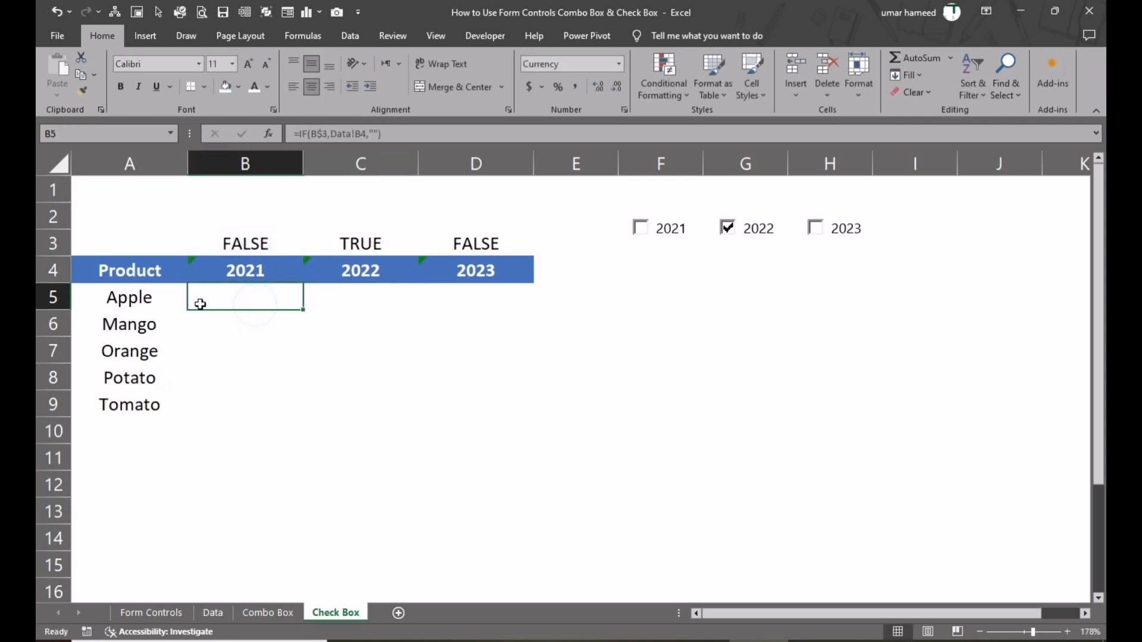
Fill the B5 formula down through B9 for all products, and tick the 2021 and 2023 check boxes.
drag(304, 311, 283, 411)
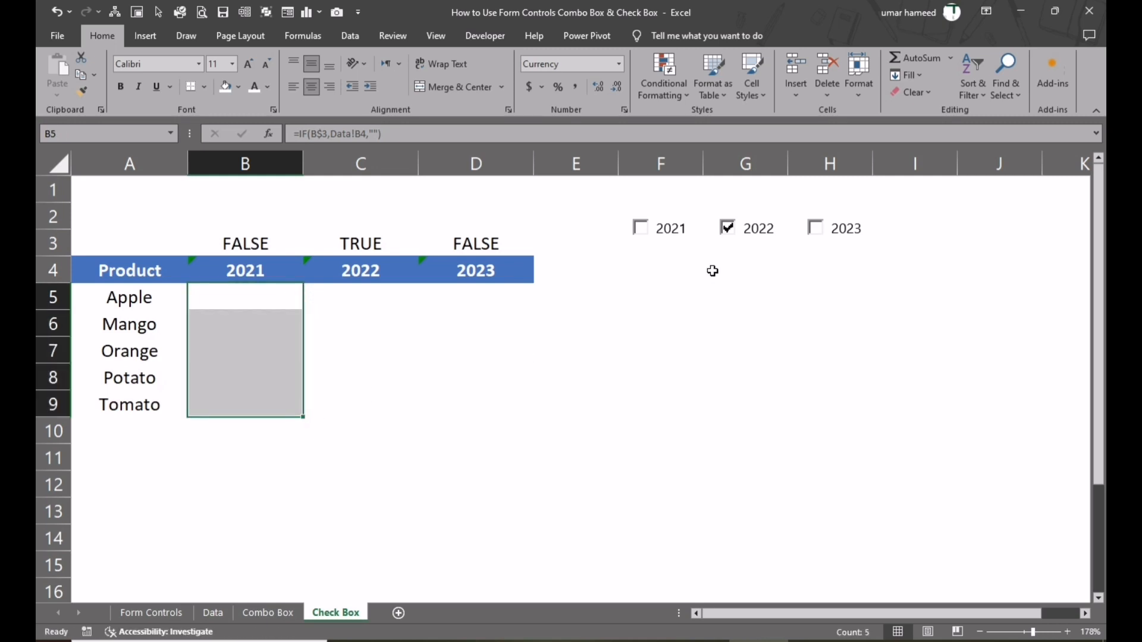
click(640, 227)
click(818, 227)
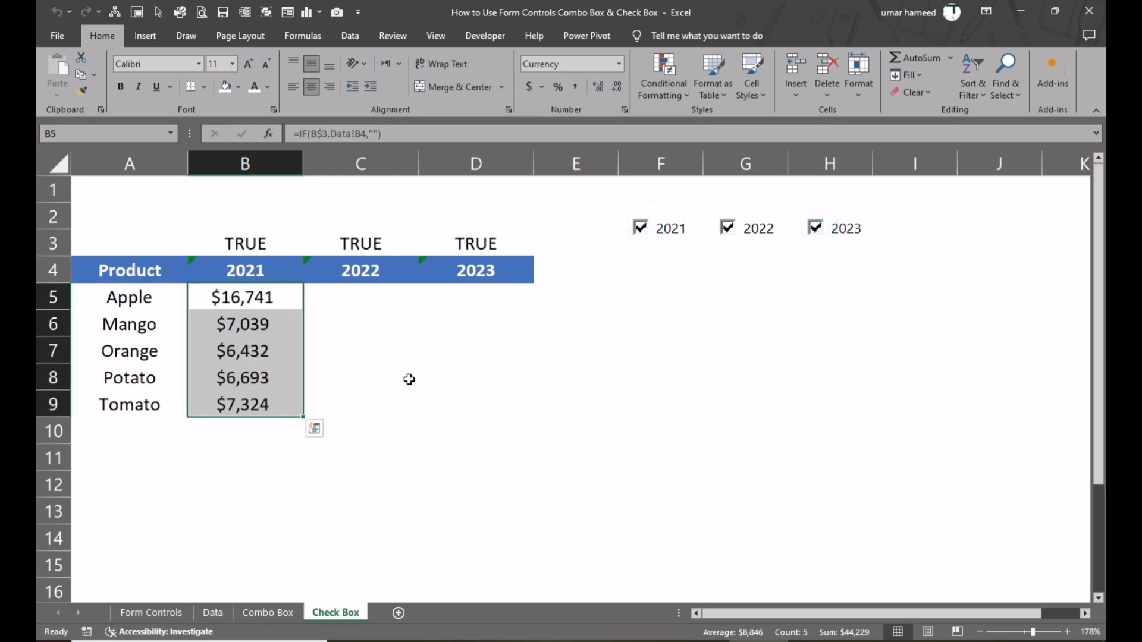
Fill the 2021 formulas from B5:B9 across to the 2022 and 2023 columns, covering C5:D9.
click(395, 379)
click(299, 297)
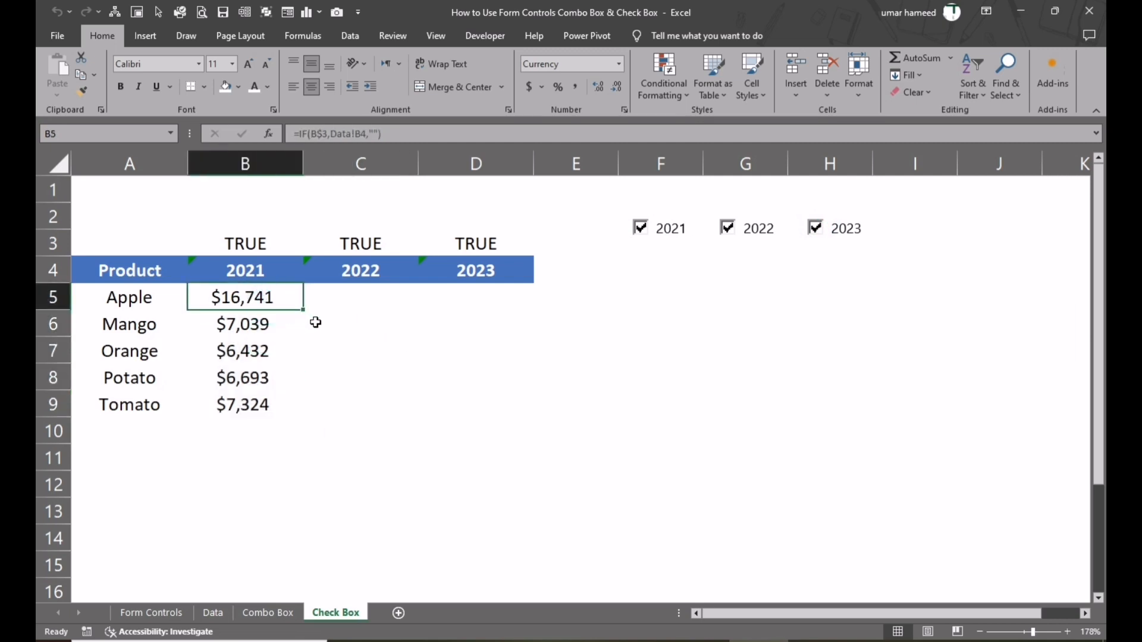
drag(264, 300, 520, 401)
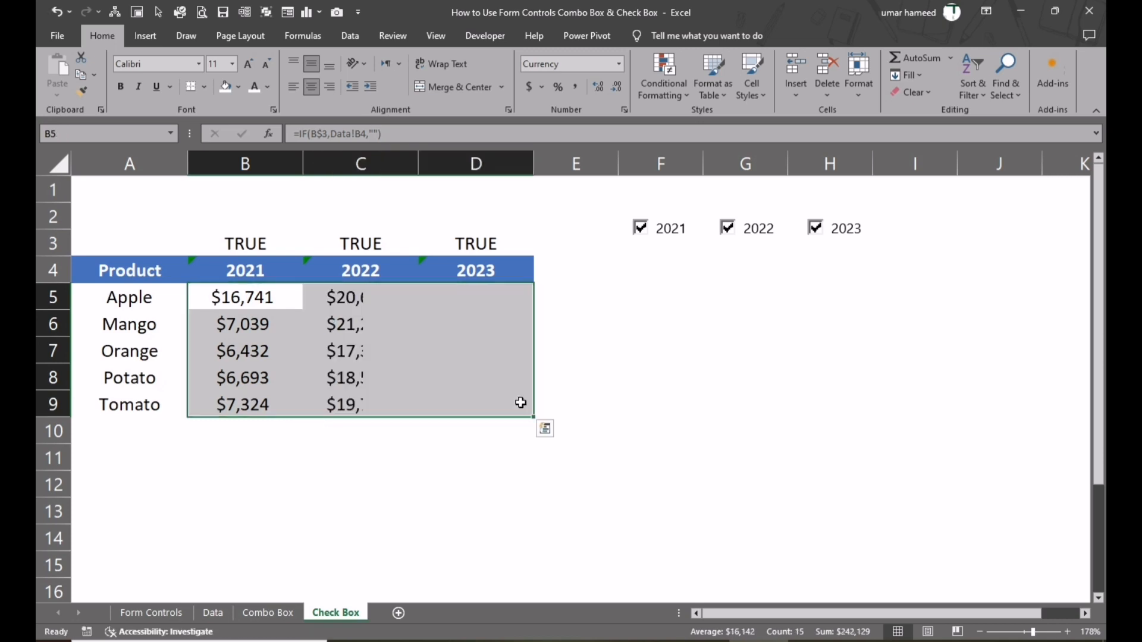
Test the filled formulas by unticking the 2022 and 2023 check boxes and ticking both again.
click(728, 229)
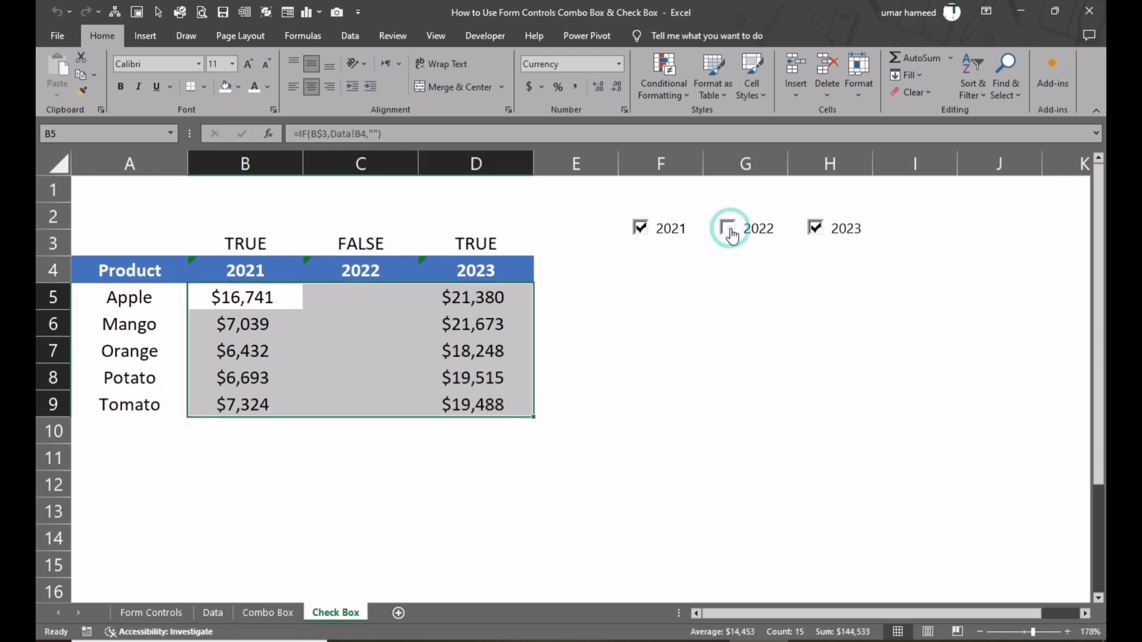
click(815, 228)
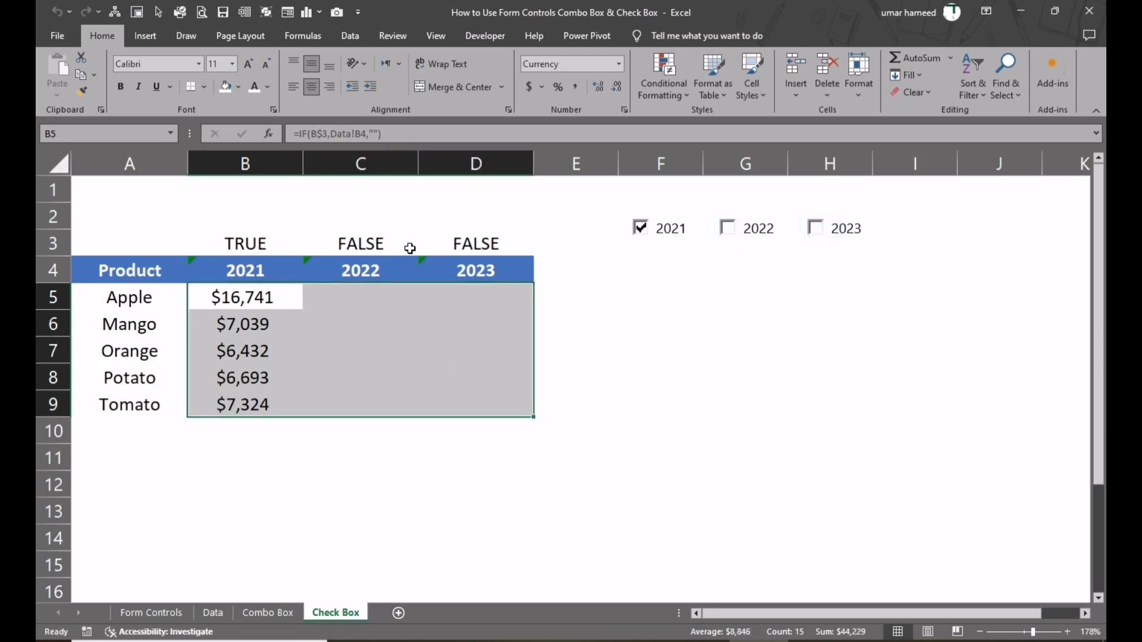
click(726, 229)
click(815, 228)
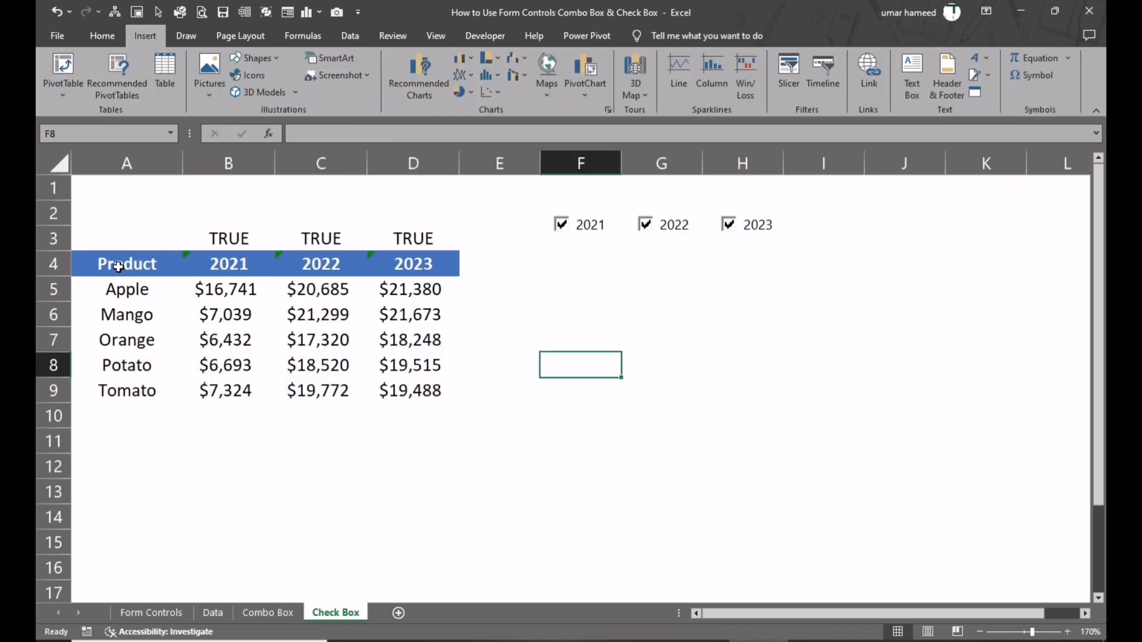
Insert a 2-D clustered column chart from A4:D9 and fit it beside the table, below the check boxes.
drag(119, 267, 385, 396)
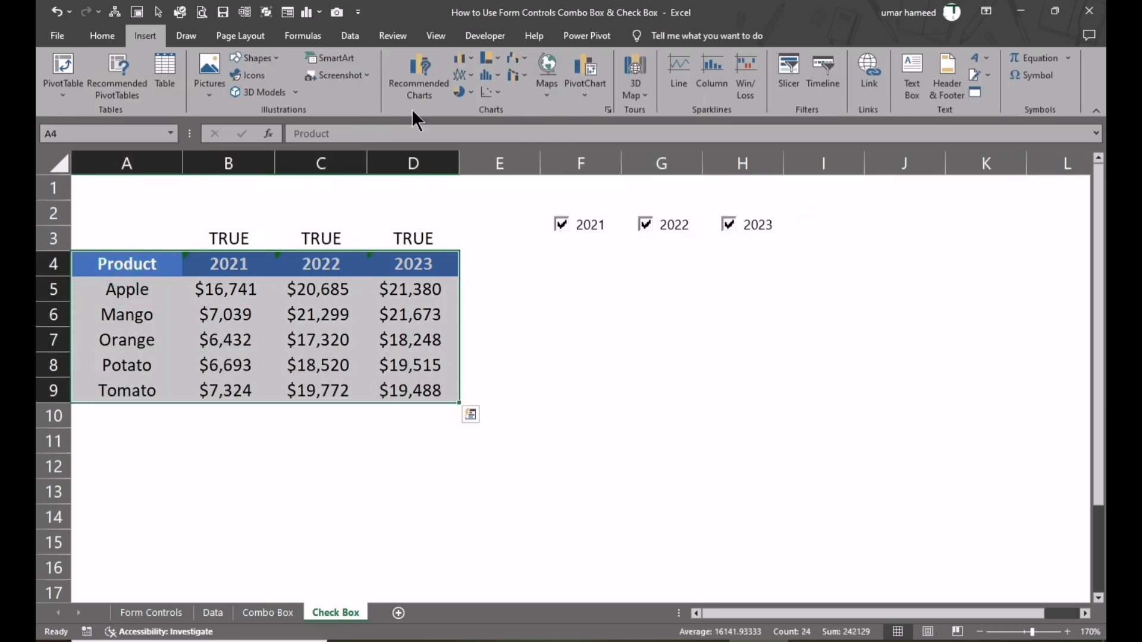
click(469, 56)
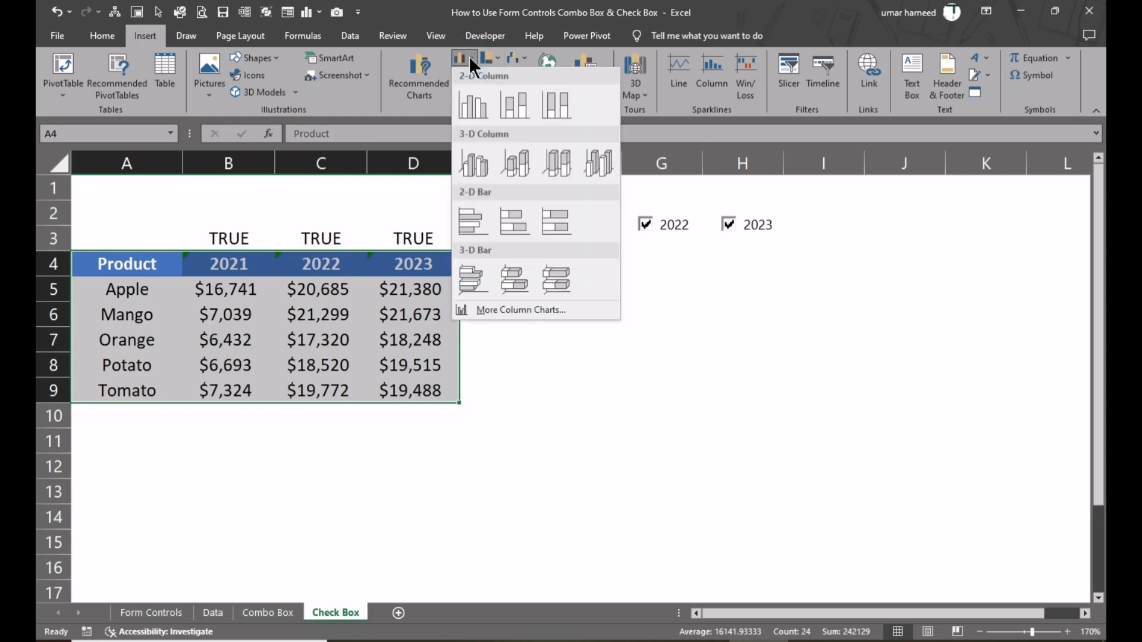
click(476, 100)
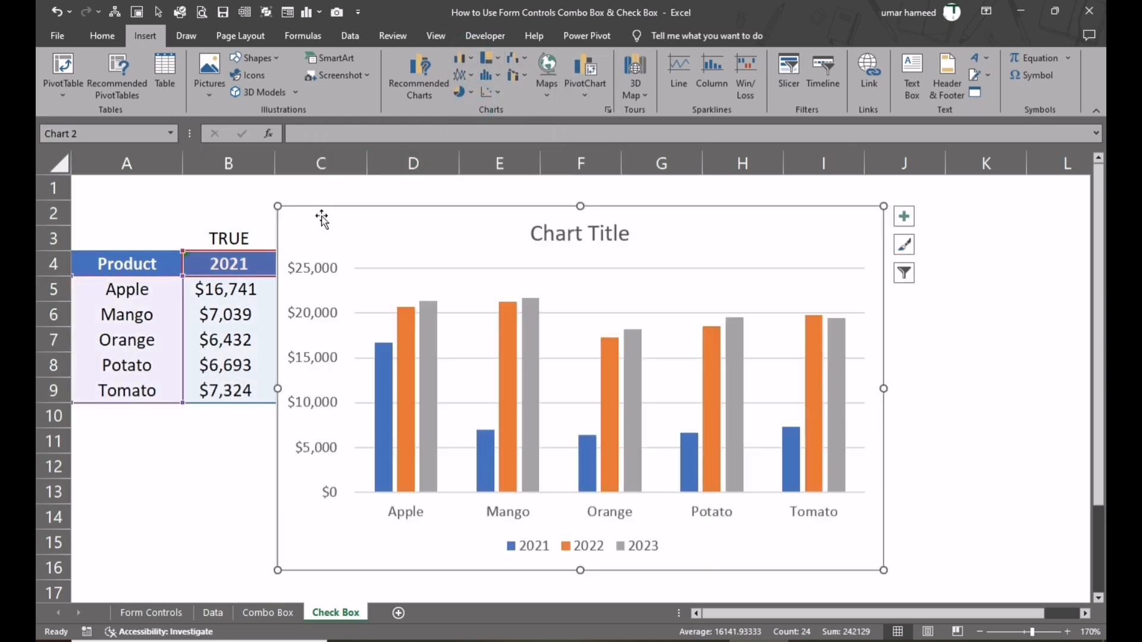
drag(287, 209, 486, 248)
Change the column chart's title to "Sales Comparison".
click(728, 275)
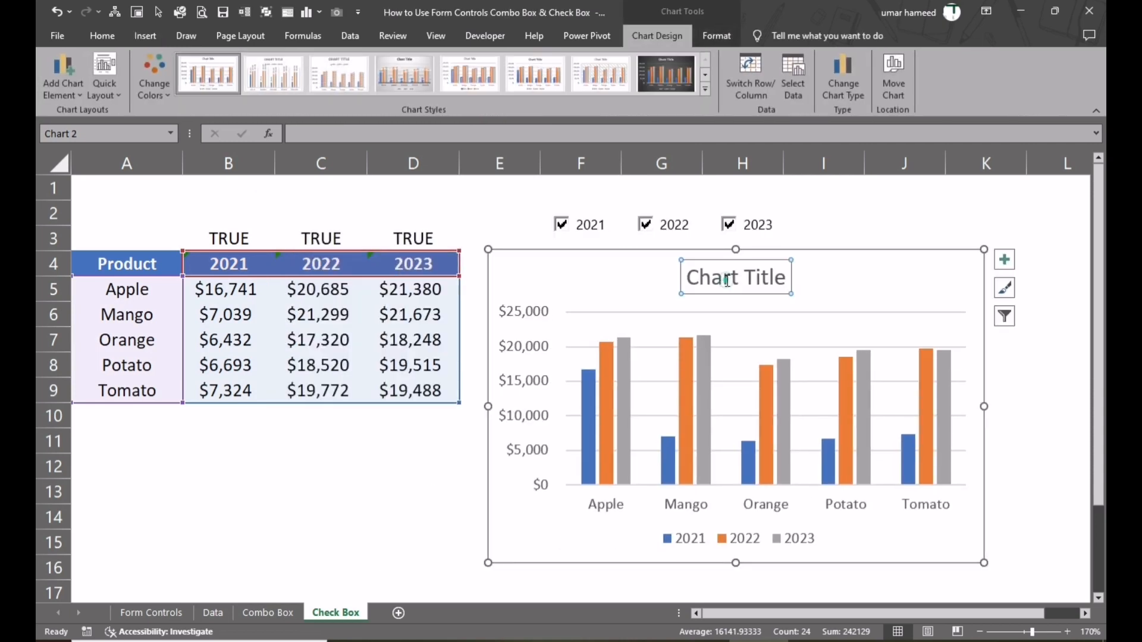
triple_click(728, 274)
text(Sale)
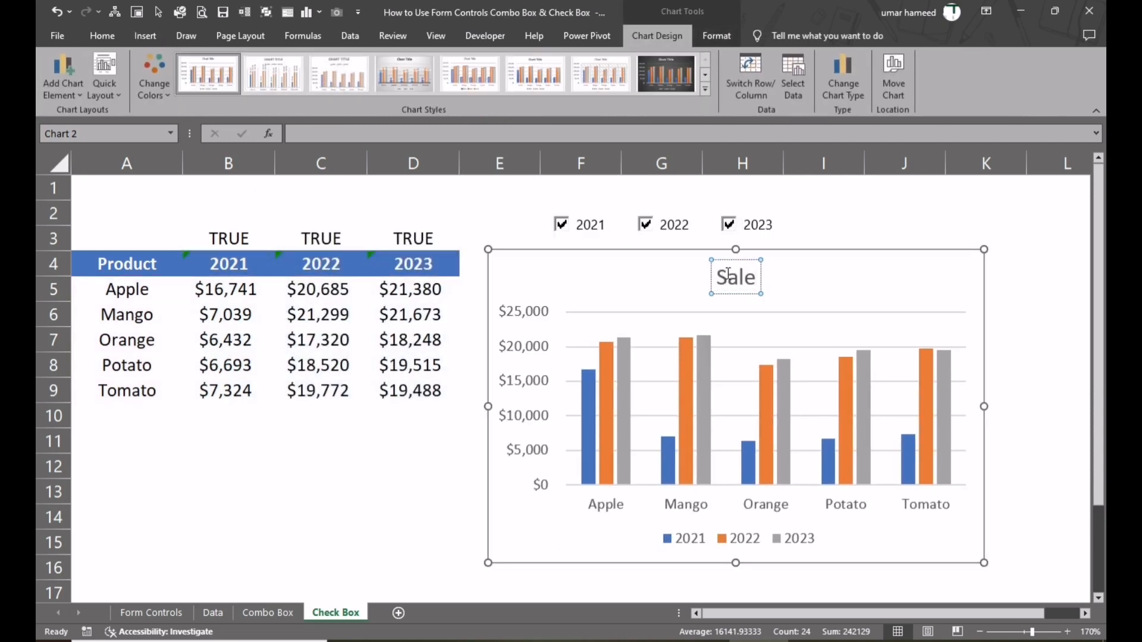
text(s Comparison)
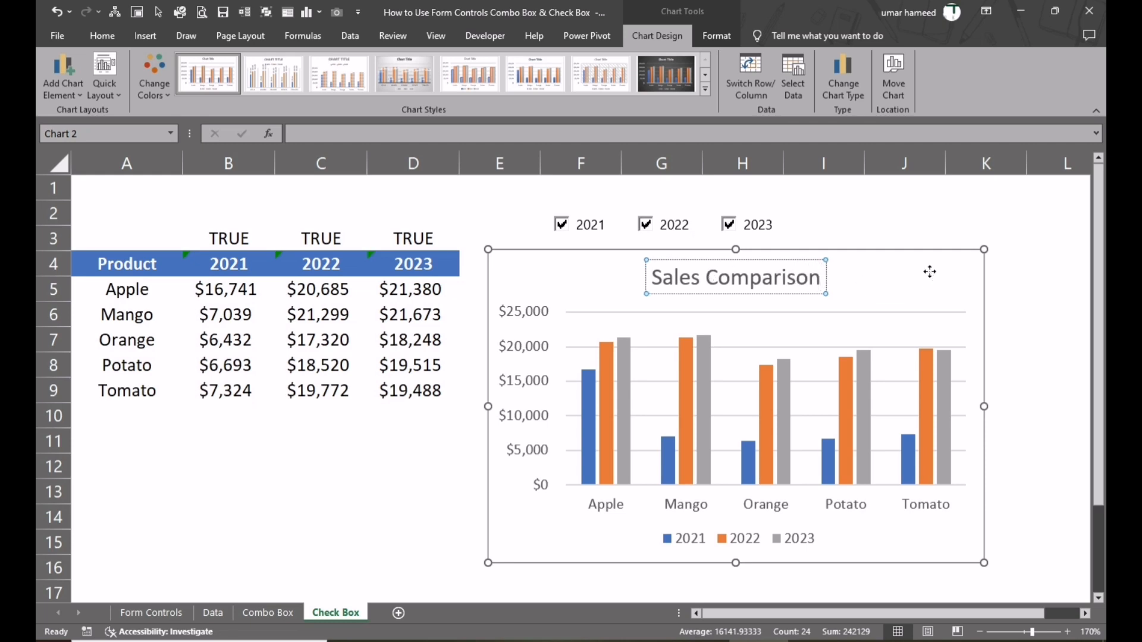
Remove the horizontal gridlines from the Sales Comparison chart and deselect the chart.
click(940, 318)
click(1004, 259)
click(441, 356)
click(1053, 440)
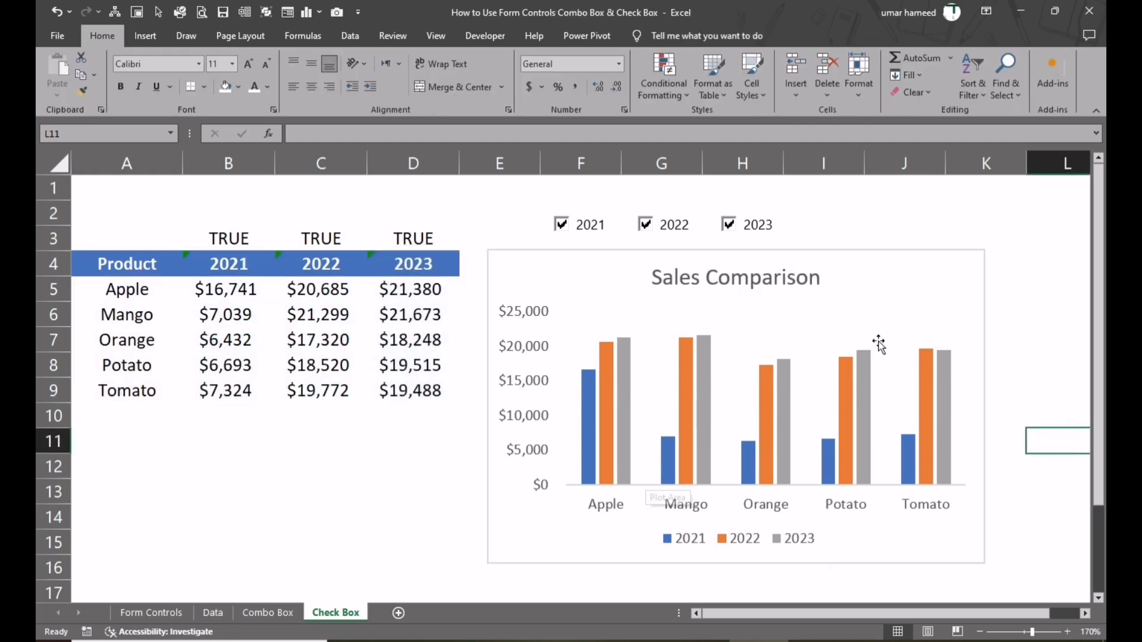
Hide the linked check box values in B3:D3 by giving them a white font color.
drag(228, 238, 413, 238)
click(255, 87)
click(412, 516)
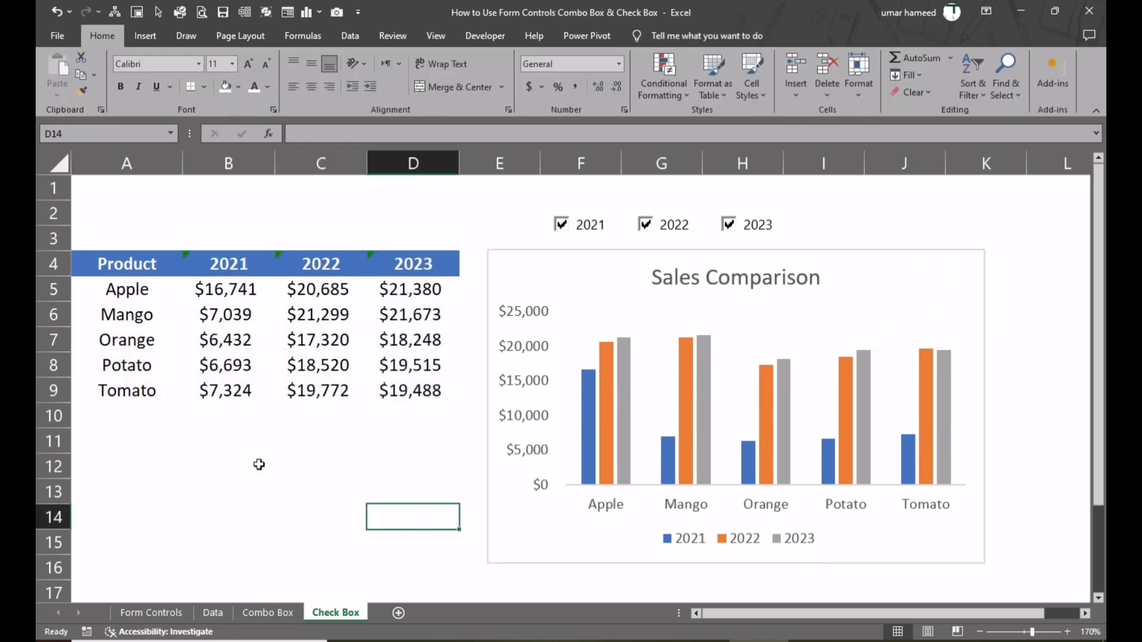
Delete the year legend from the Sales Comparison chart.
click(799, 537)
key(Delete)
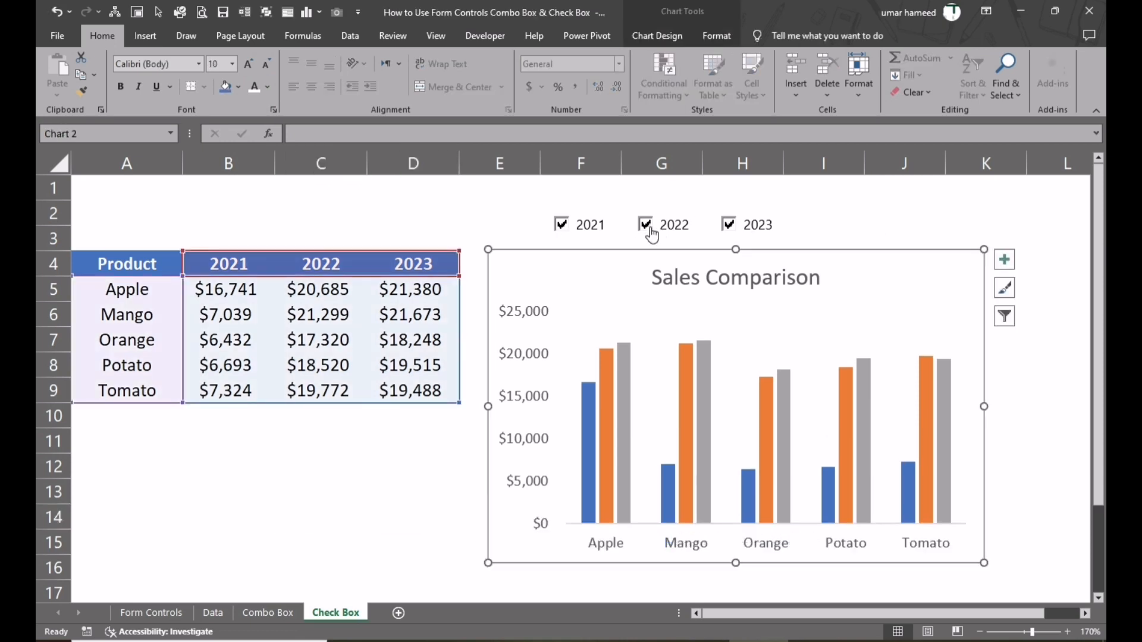
Test the chart by unticking and re-ticking the 2022 check box, and doing the same with 2021.
click(648, 231)
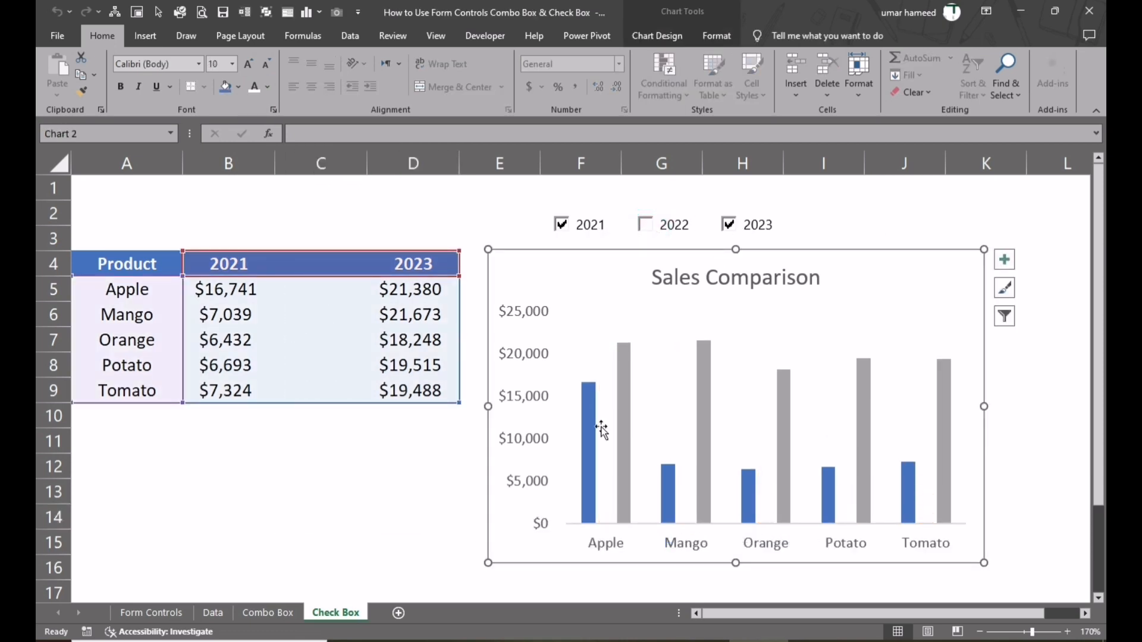
click(651, 228)
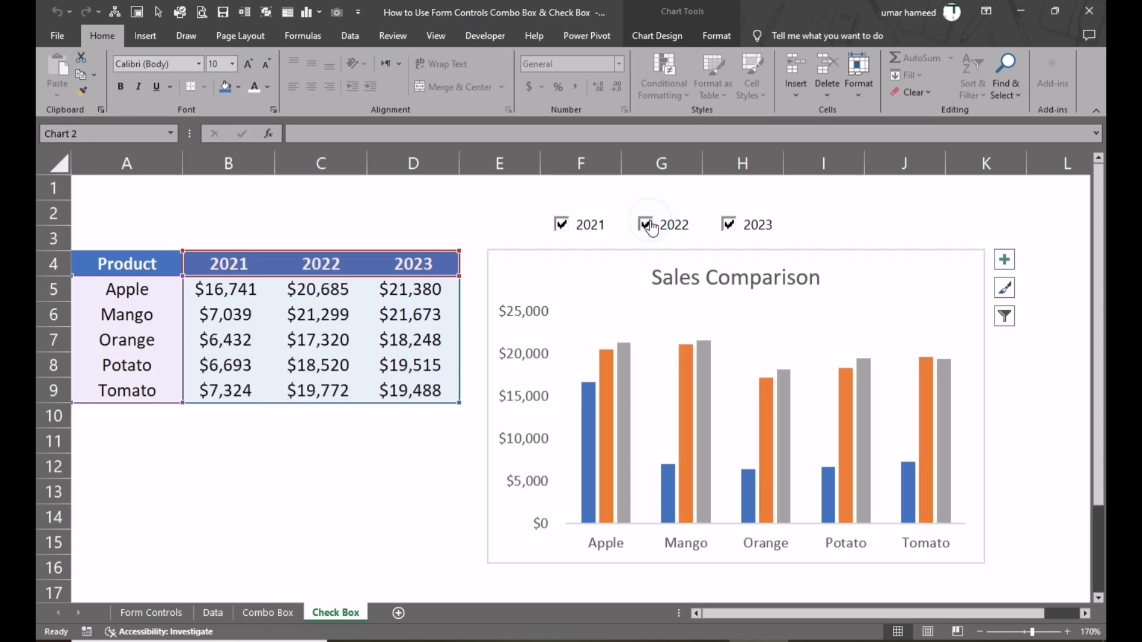
click(563, 226)
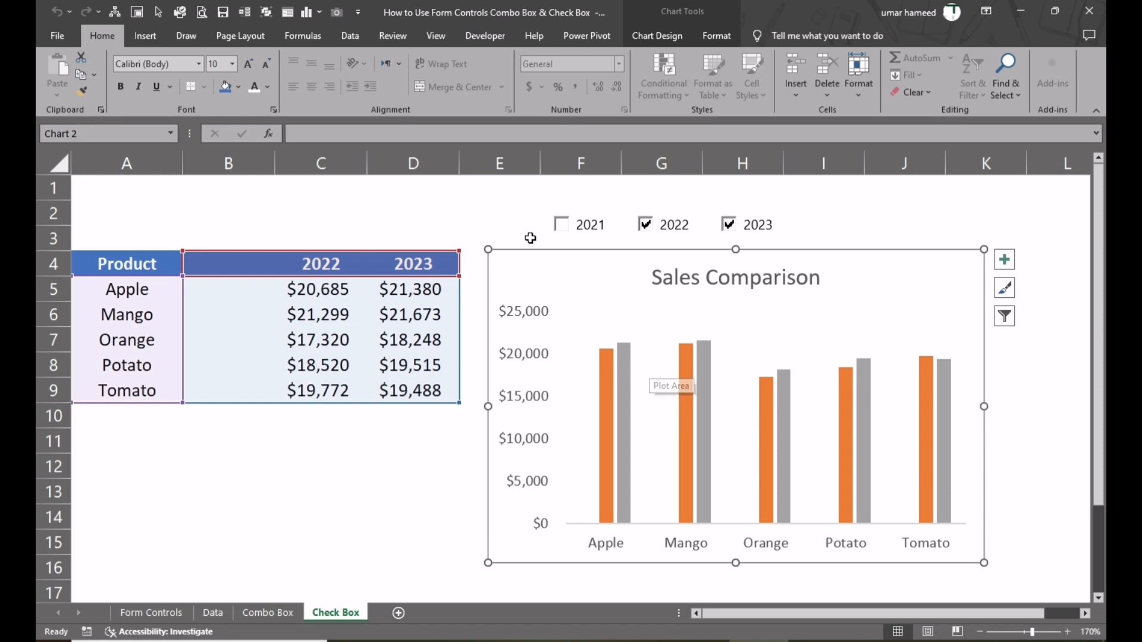
click(562, 227)
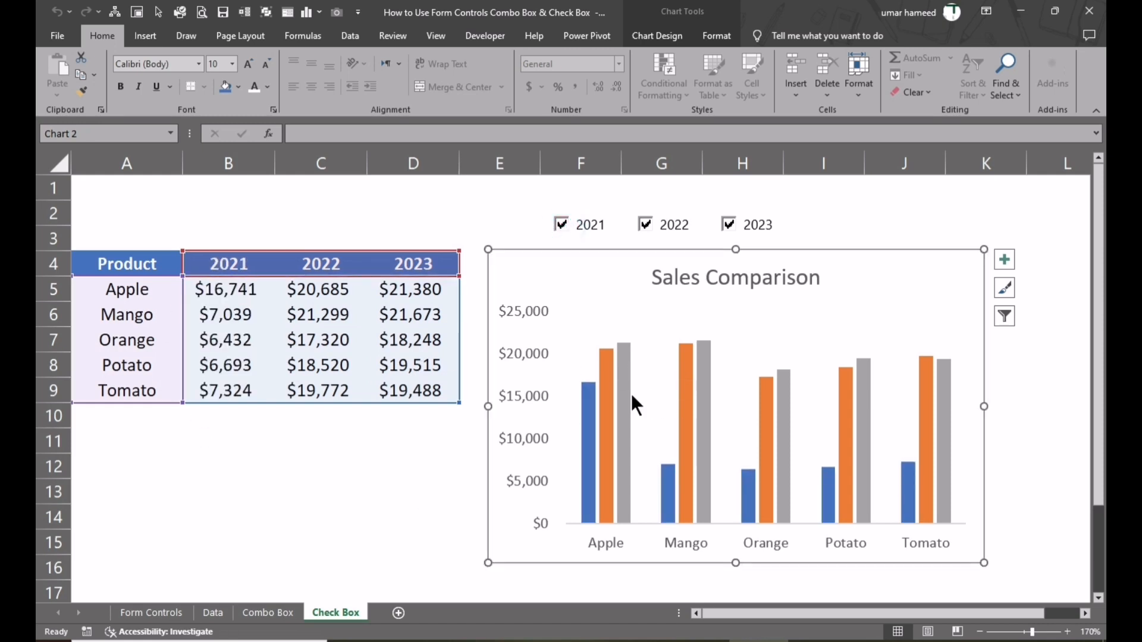